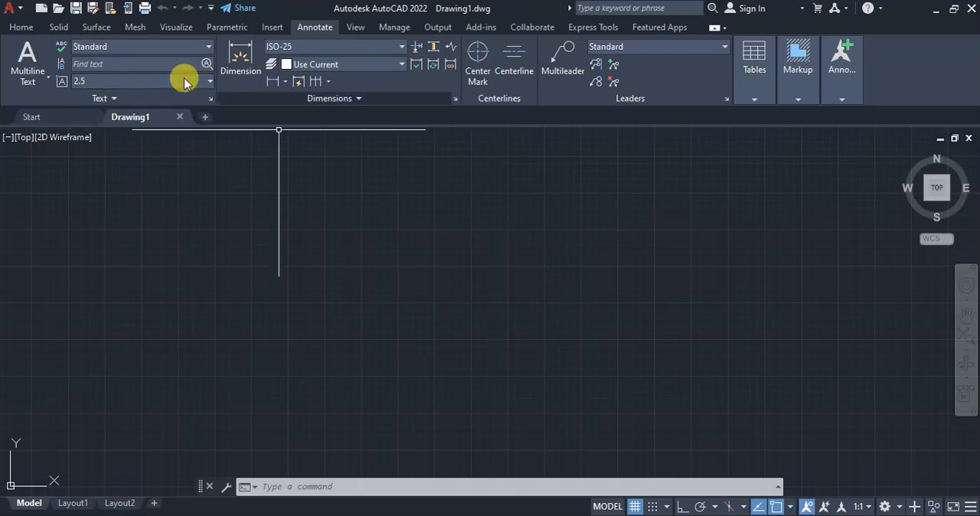
# Switch the workspace from 3D Modeling to Drafting & Annotation
pyautogui.click(22, 27)
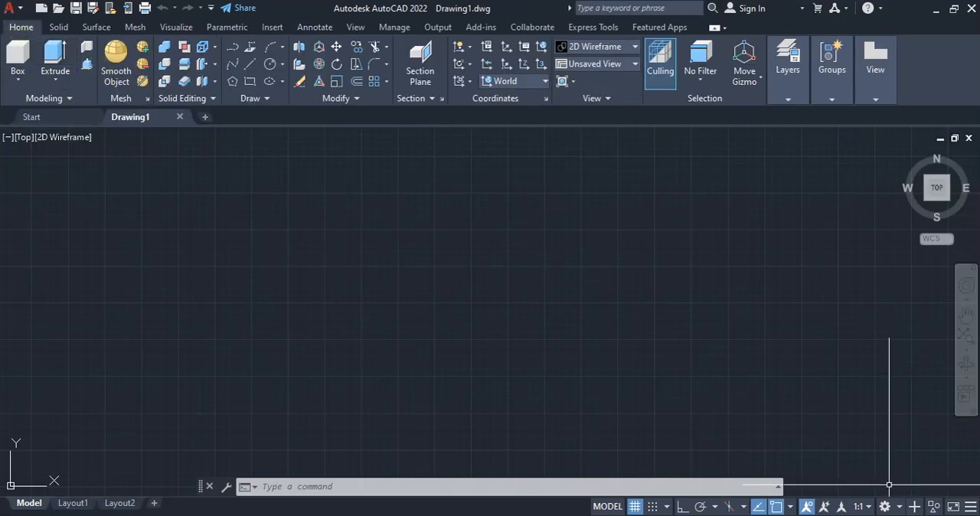
pyautogui.click(900, 507)
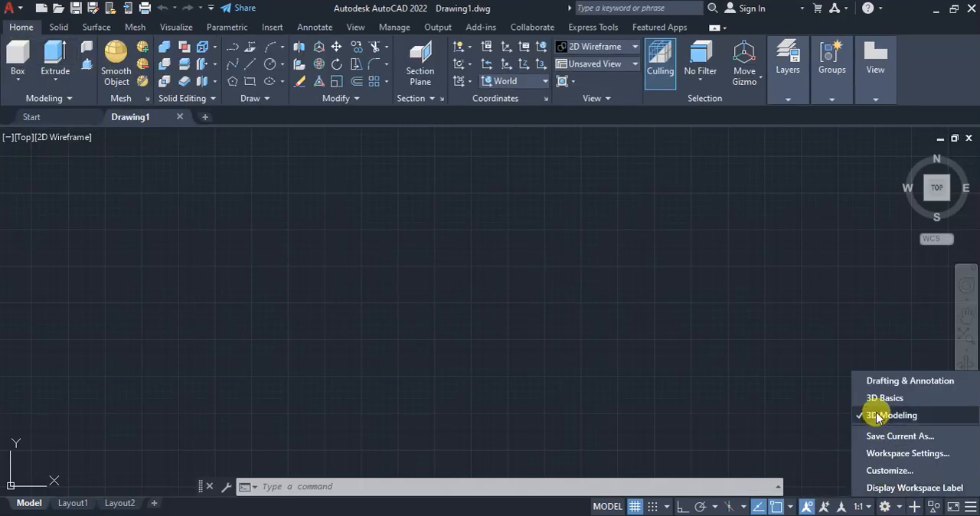
pyautogui.click(890, 382)
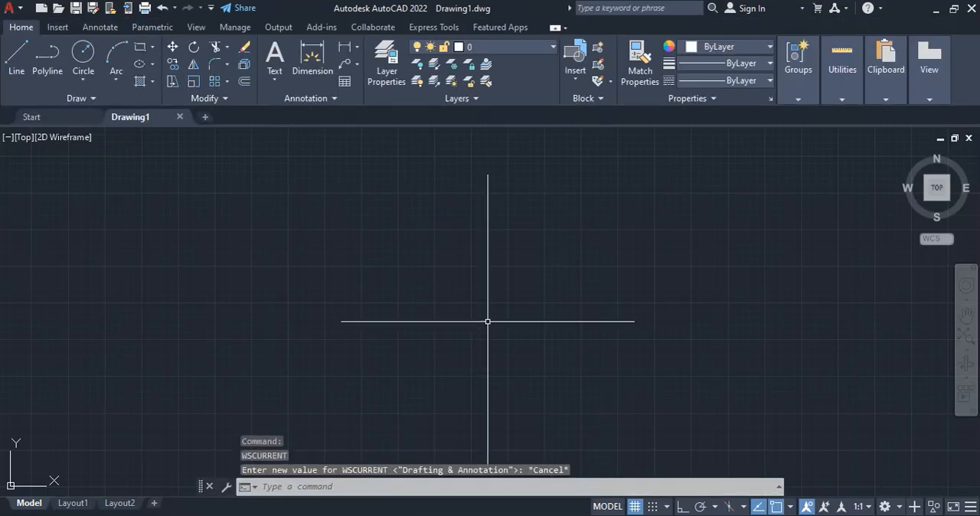
# Draw a rectangle 60 units wide and 115 units high for the phone's outer body
pyautogui.click(140, 51)
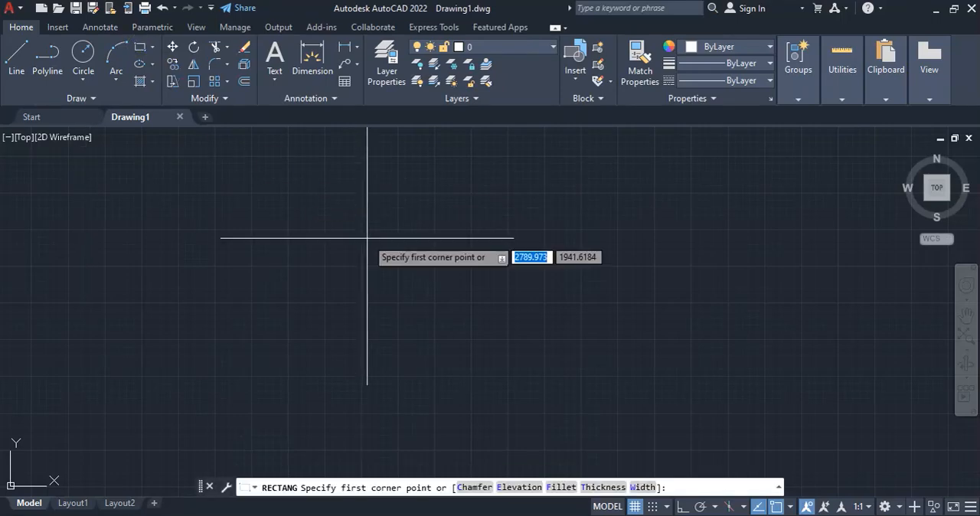
pyautogui.click(348, 174)
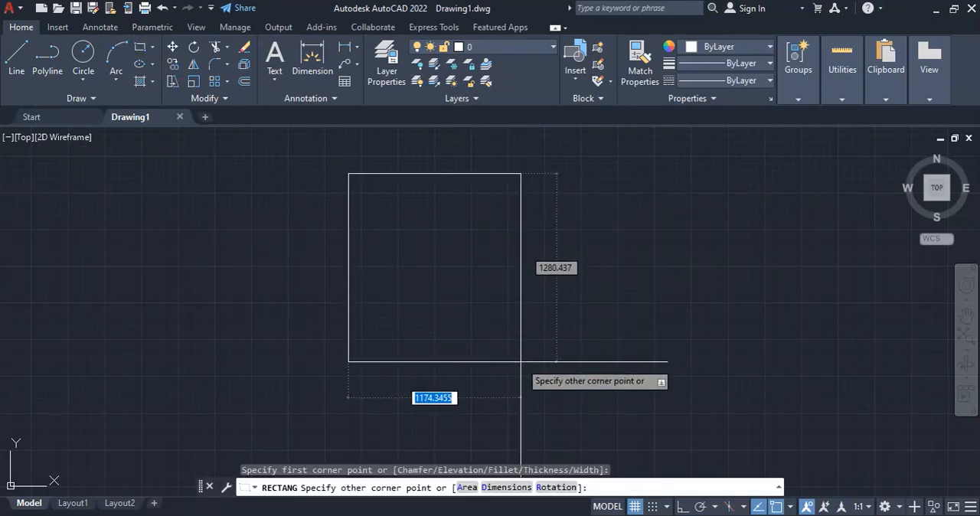
pyautogui.write('60')
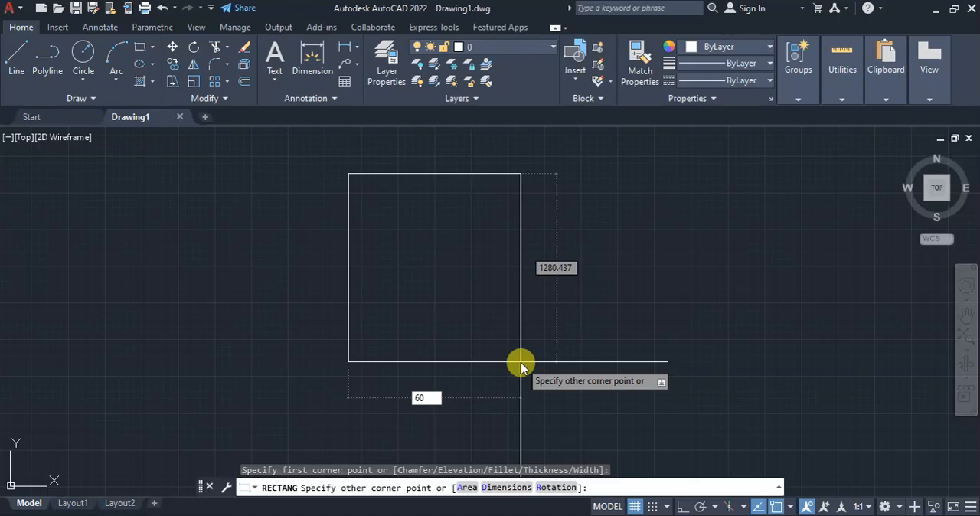
pyautogui.press('Tab')
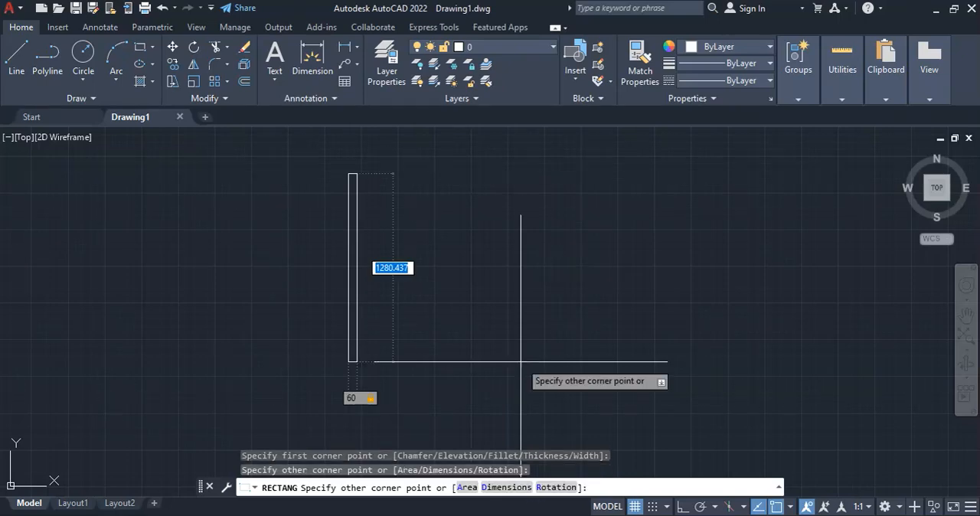
pyautogui.write('115')
pyautogui.press('Return')
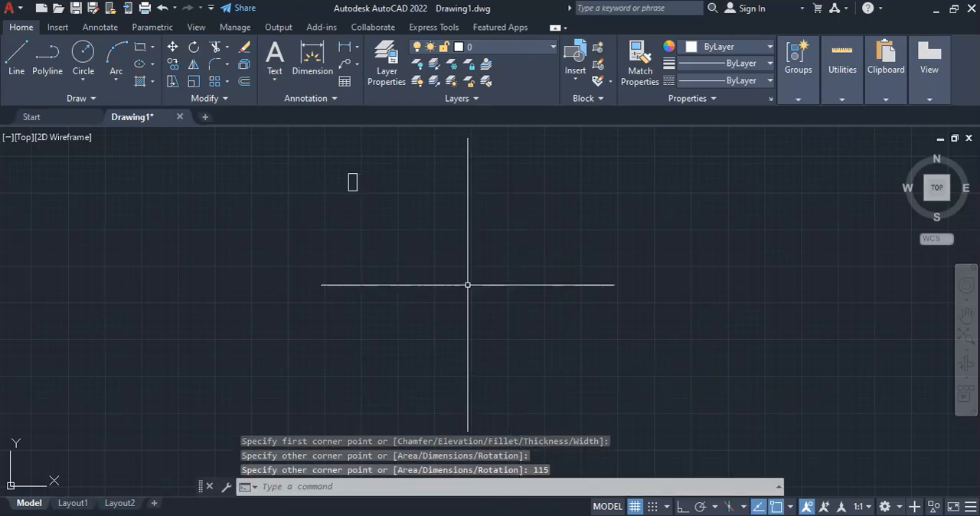
# Fillet all corners of the 60 by 115 rectangle at once as a polyline with radius 7
pyautogui.scroll(5, 367, 169)
pyautogui.scroll(3, 376, 179)
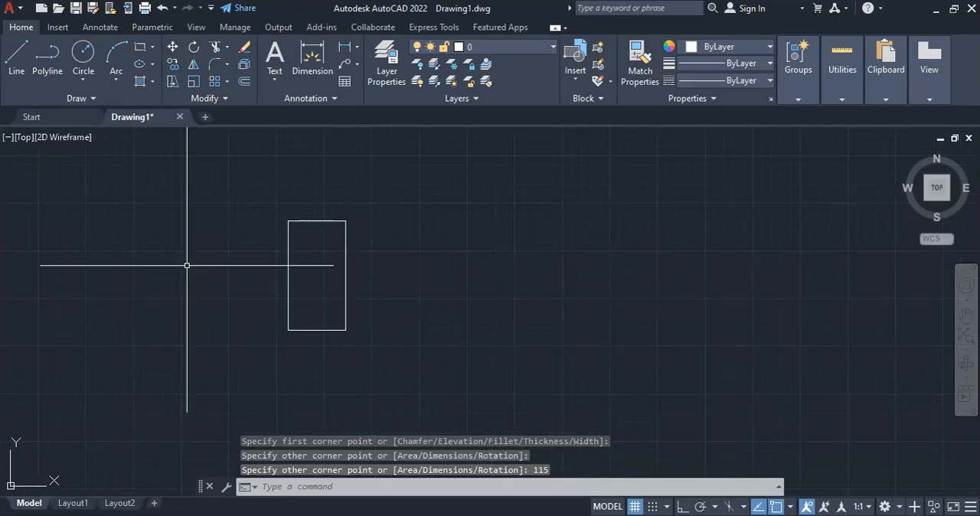
pyautogui.scroll(4, 187, 265)
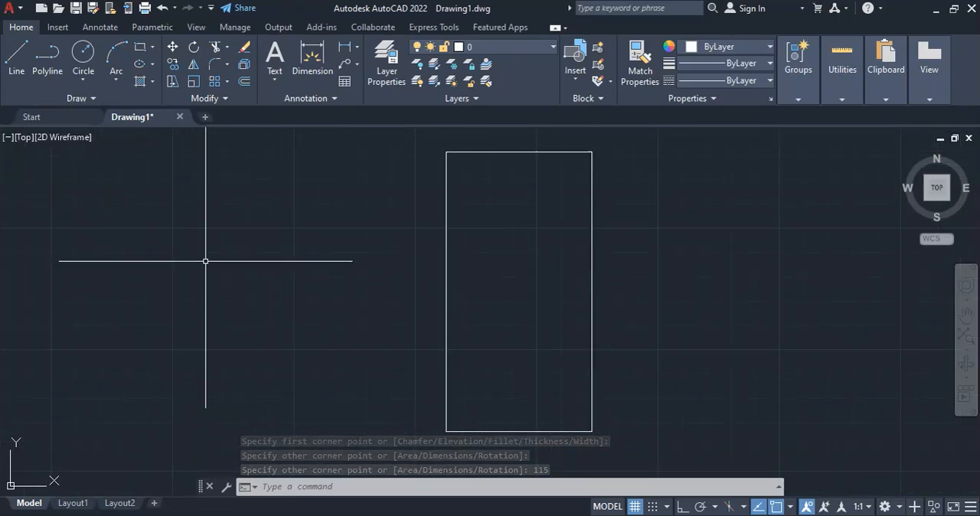
pyautogui.scroll(-2, 207, 263)
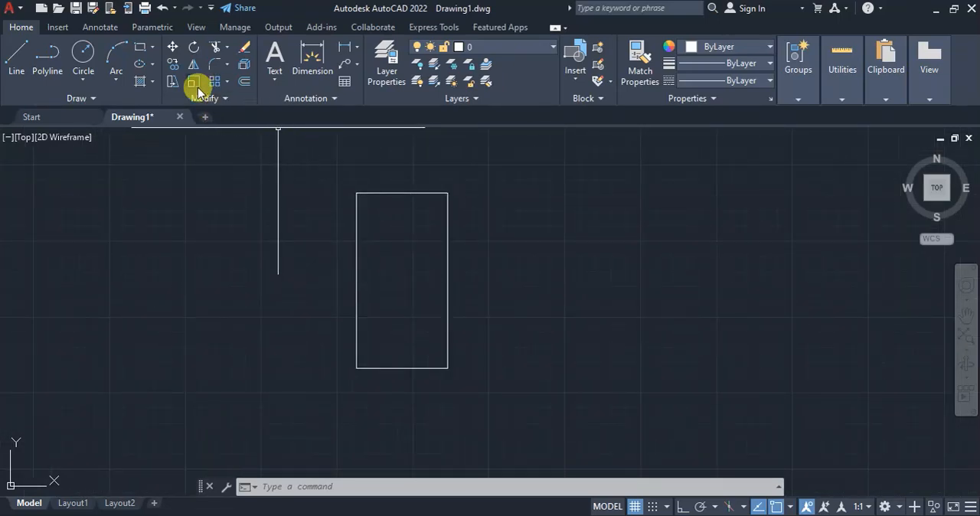
pyautogui.click(227, 65)
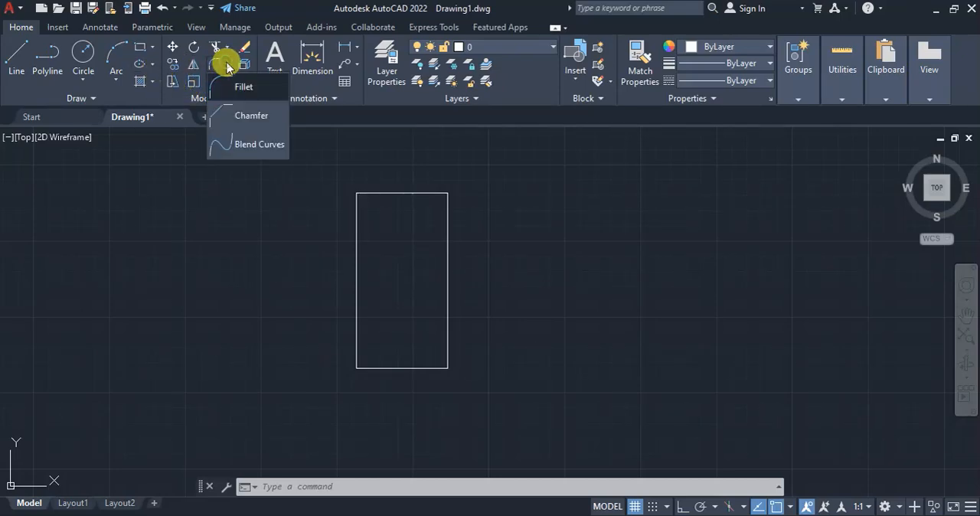
pyautogui.click(245, 91)
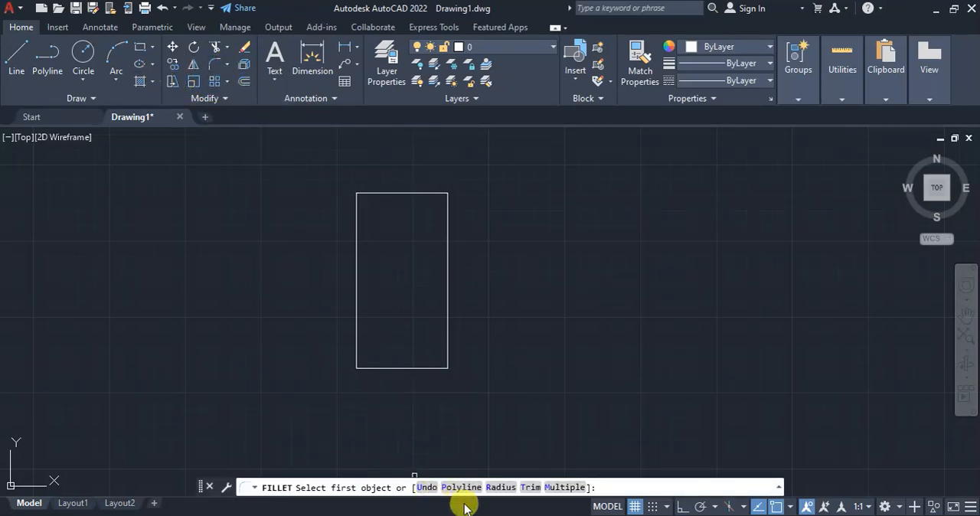
pyautogui.click(500, 487)
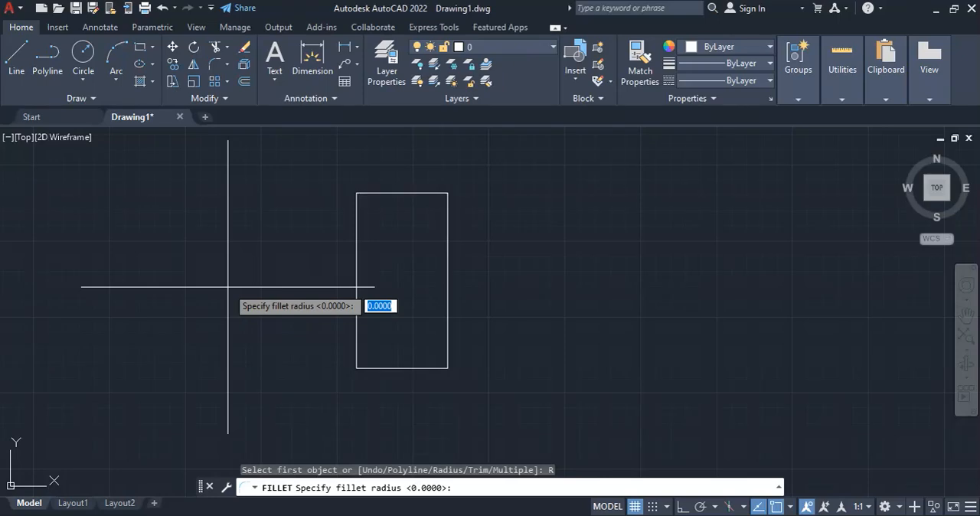
pyautogui.press('Return')
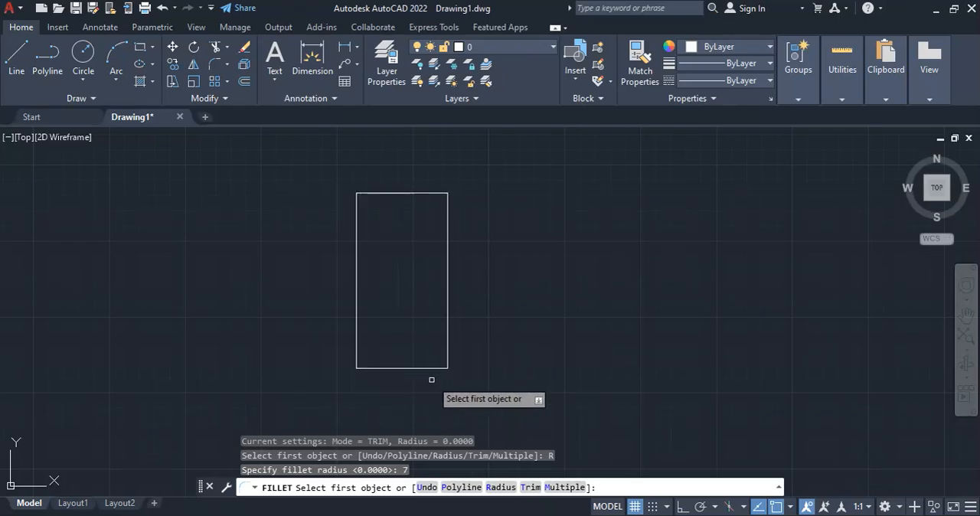
pyautogui.click(459, 488)
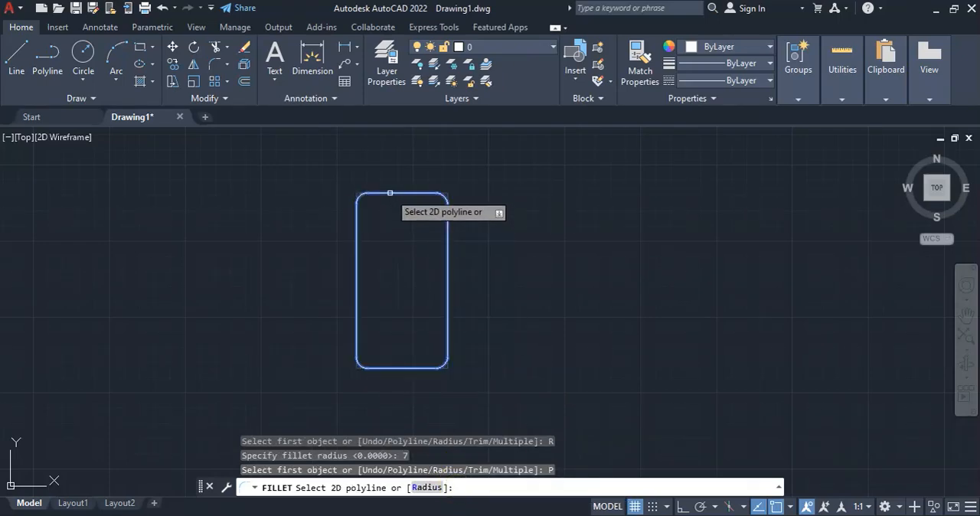
pyautogui.click(390, 193)
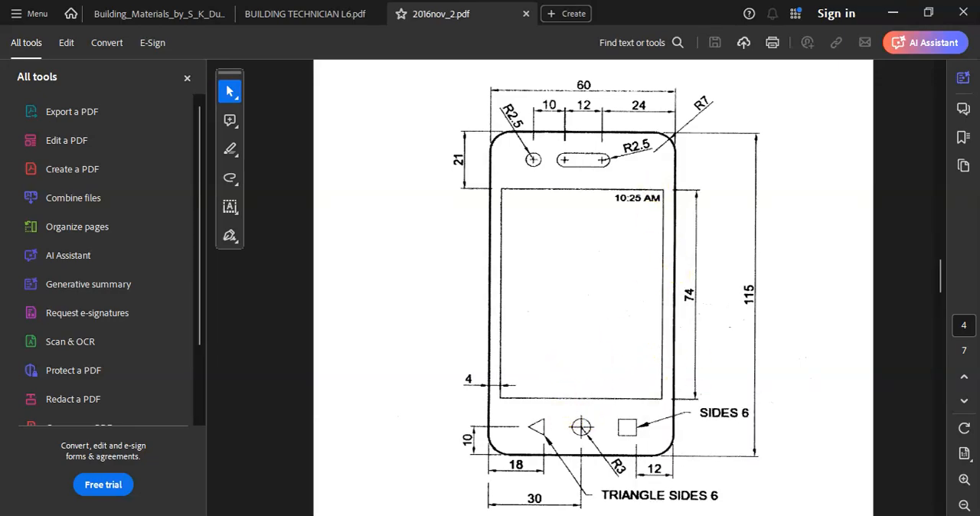
# Return to AutoCAD from the reference PDF and draw a 52 by 74 screen rectangle in the empty space right of the phone outline
pyautogui.hotkey('alt', 'Tab')
pyautogui.click(139, 47)
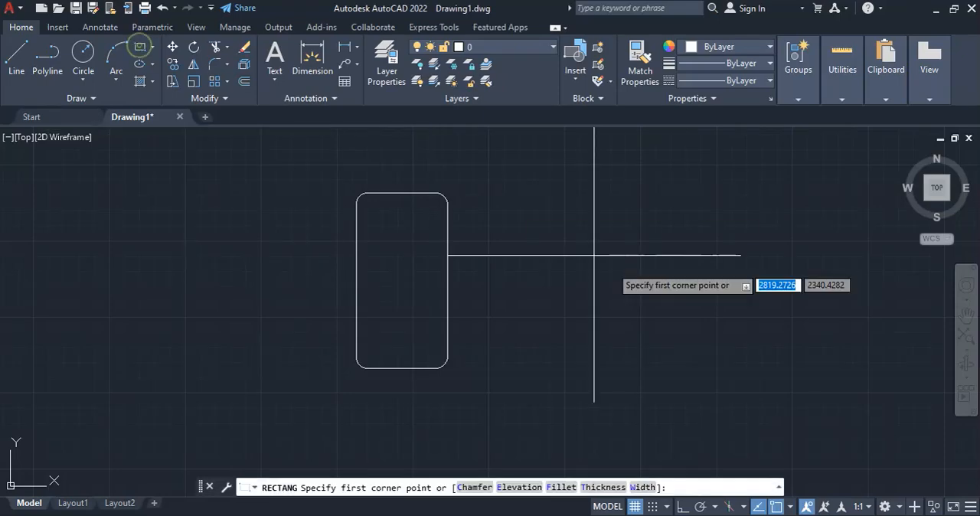
pyautogui.click(575, 247)
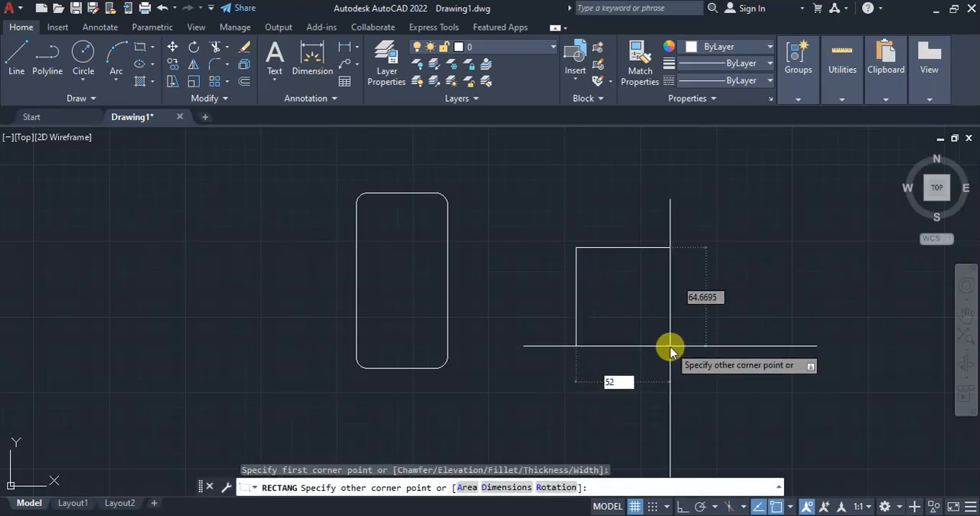
pyautogui.write('52')
pyautogui.press('Tab')
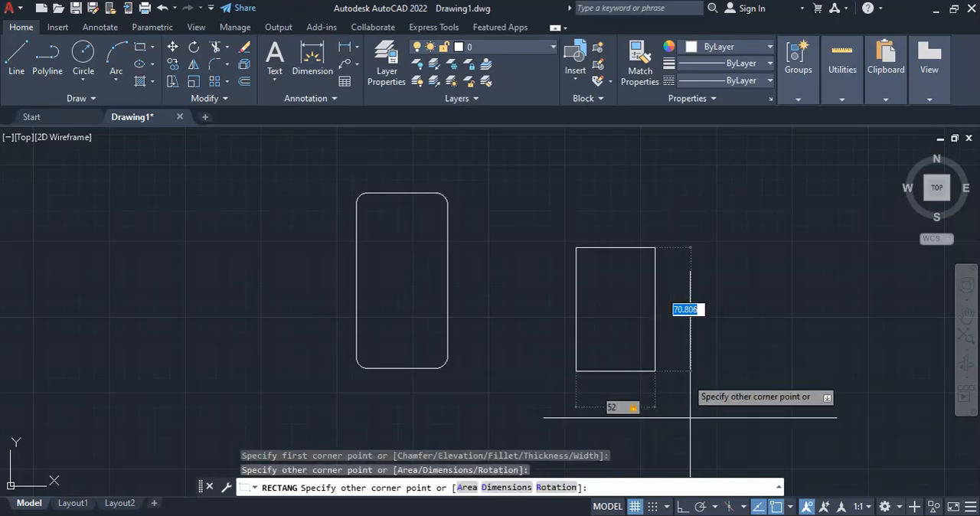
pyautogui.hotkey('alt', 'Tab')
pyautogui.hotkey('alt', 'Tab')
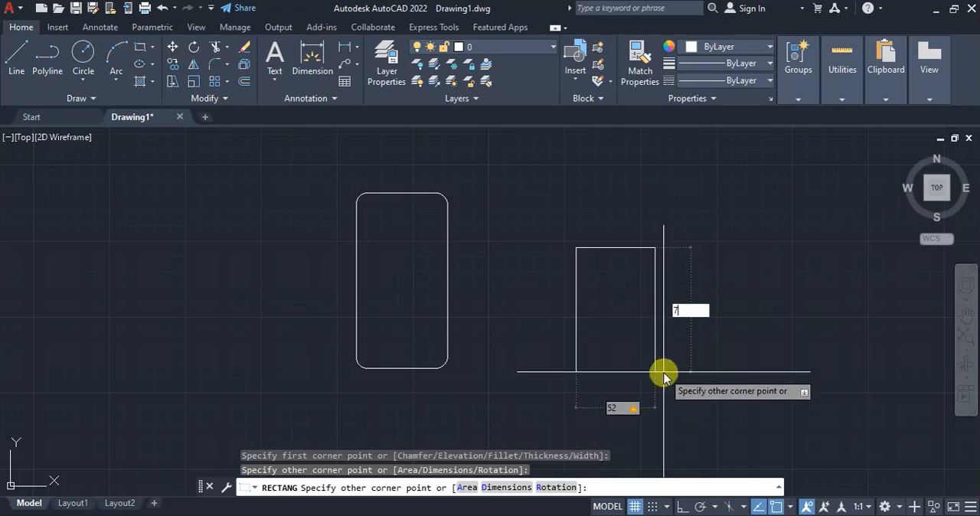
pyautogui.write('74')
pyautogui.press('Return')
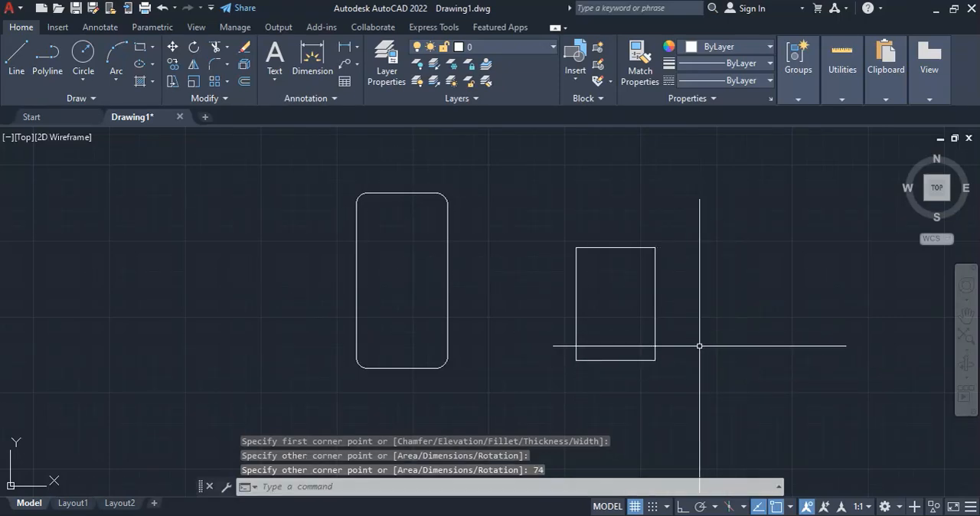
# Check the reference PDF, then in AutoCAD draw a horizontal line from the top edge's left endpoint to well beyond the outline's right side
pyautogui.hotkey('alt', 'Tab')
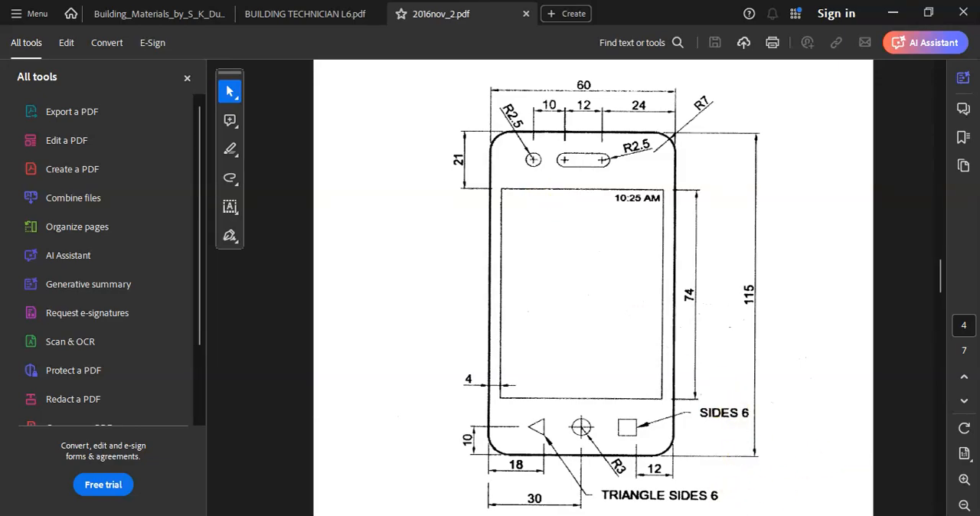
pyautogui.click(730, 467)
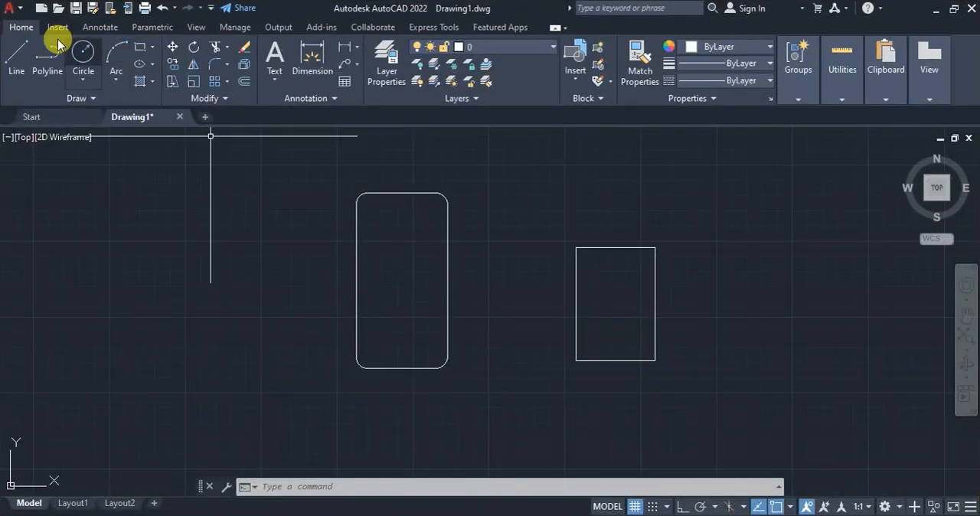
pyautogui.click(16, 58)
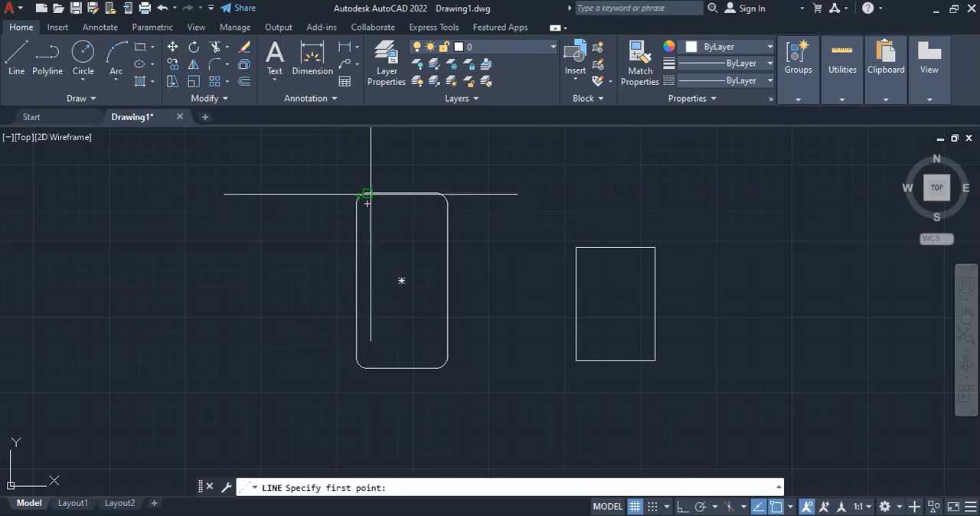
pyautogui.click(367, 195)
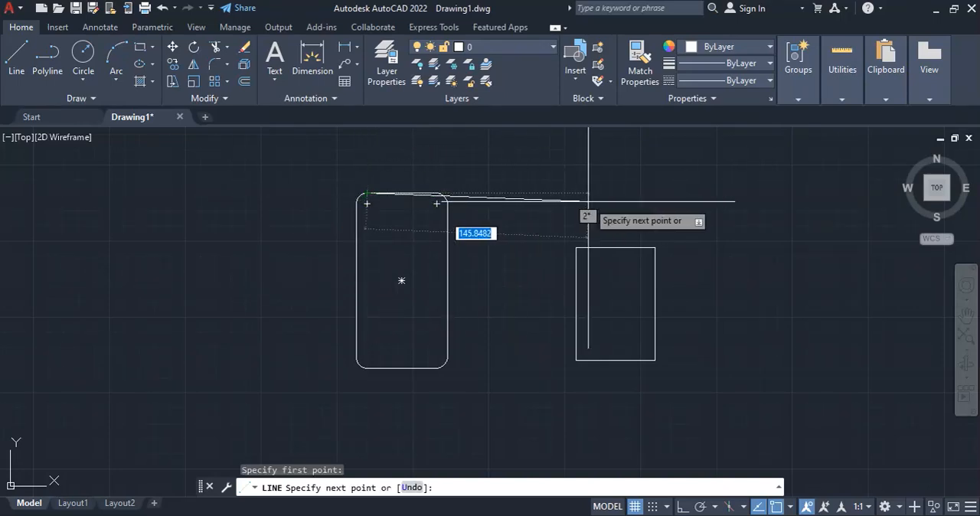
pyautogui.click(540, 193)
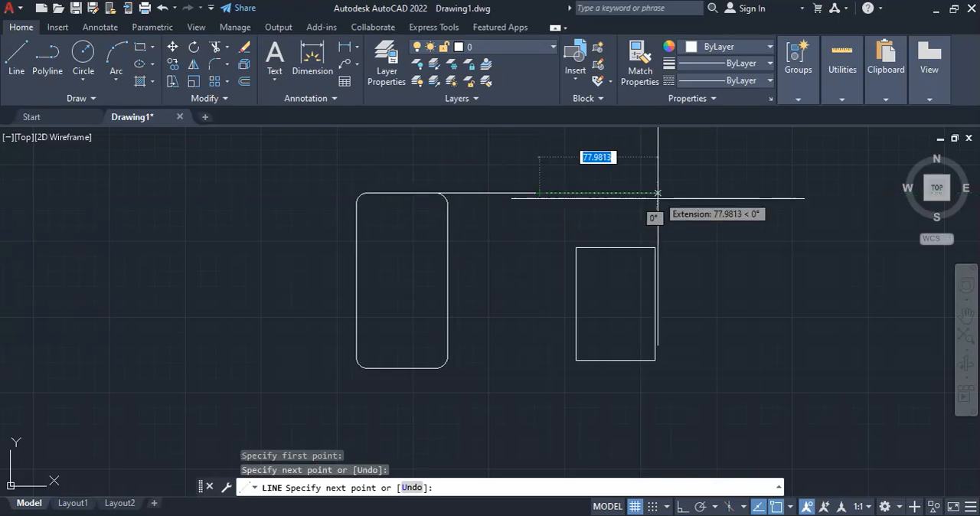
pyautogui.press('Return')
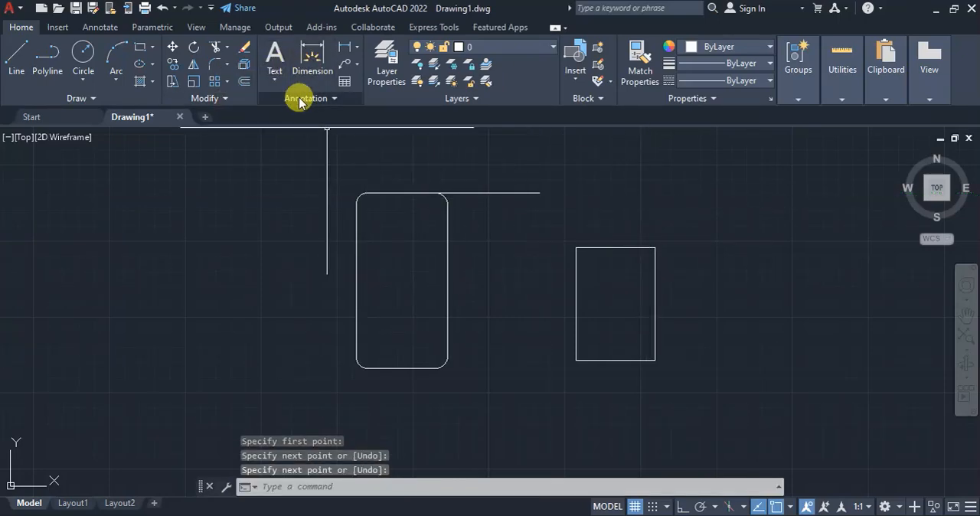
# Offset the horizontal line along the phone's top edge downward by 21
pyautogui.click(245, 81)
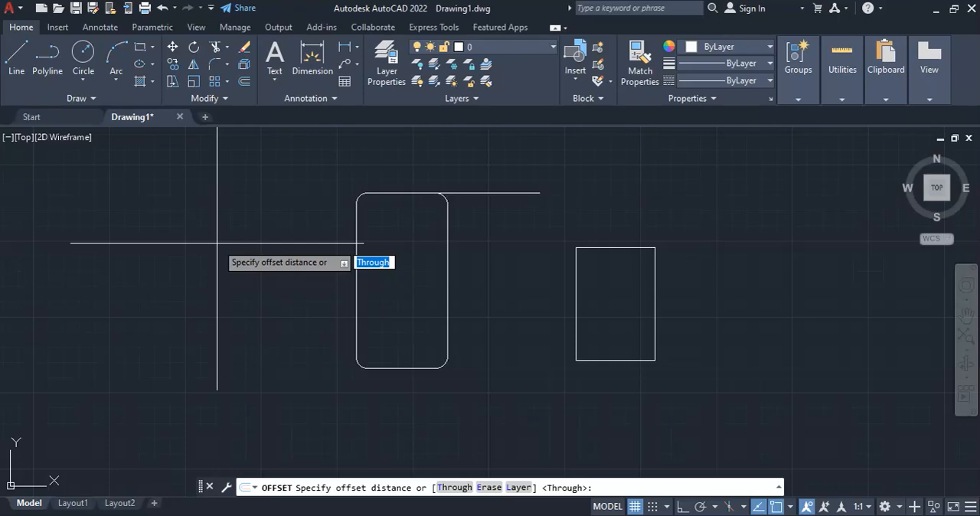
pyautogui.write('21')
pyautogui.press('Return')
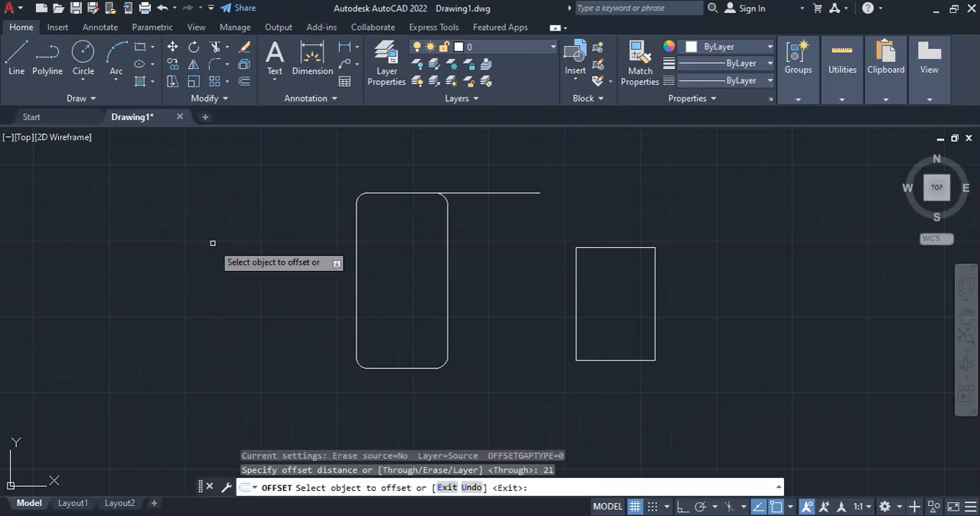
pyautogui.click(476, 193)
pyautogui.click(479, 258)
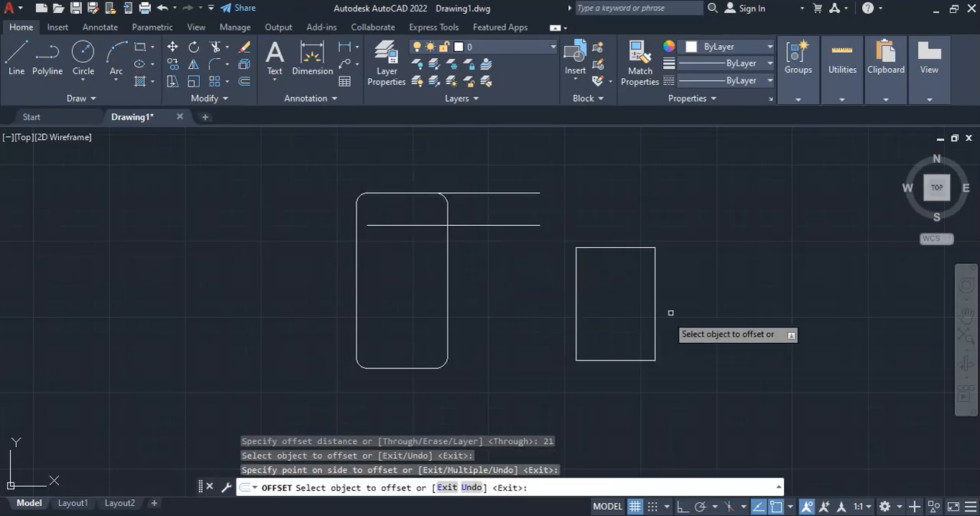
pyautogui.press('Escape')
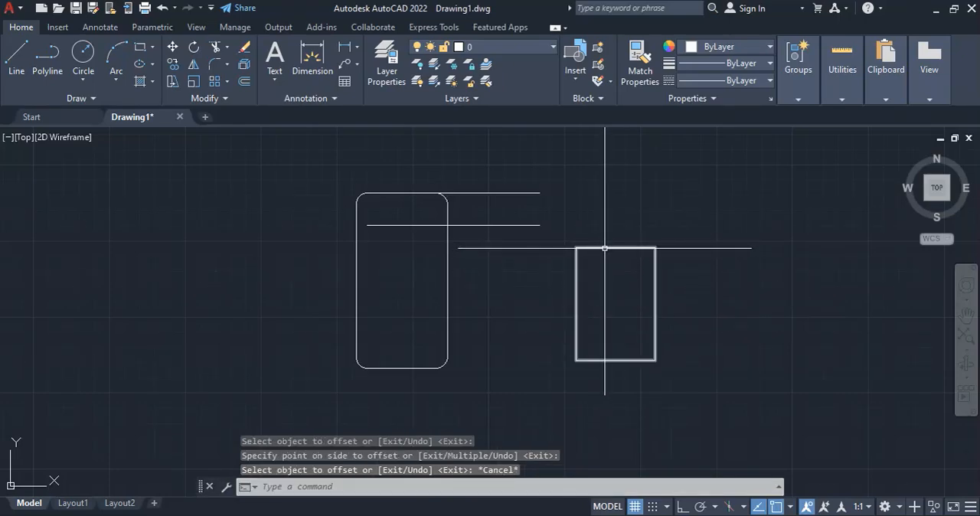
# Lengthen the offset line horizontally at its left end so it extends well past the phone outline's left side
pyautogui.scroll(2, 425, 243)
pyautogui.click(417, 214)
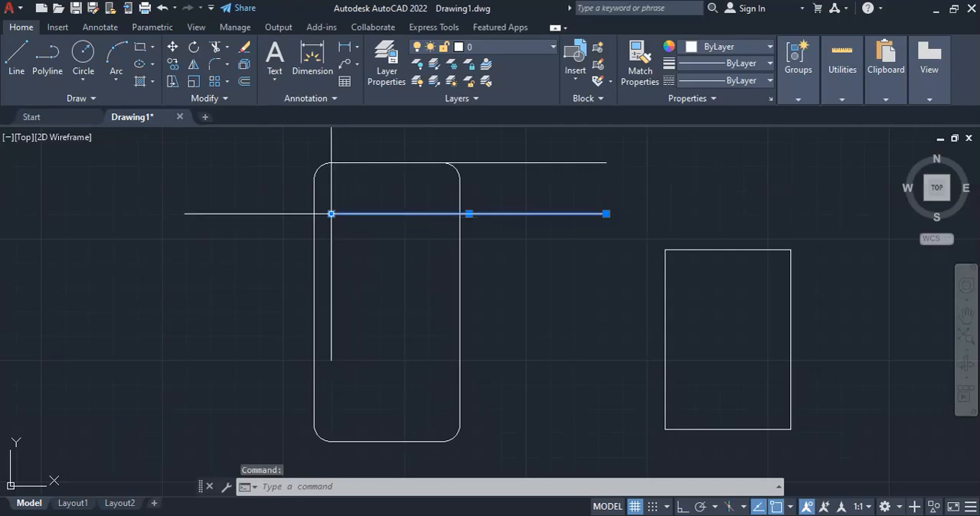
pyautogui.moveTo(331, 214)
pyautogui.click(380, 260)
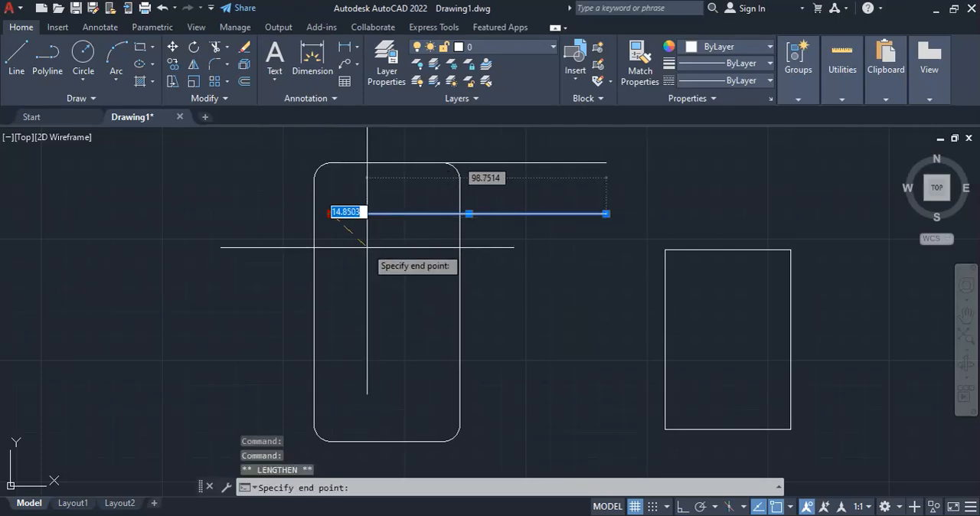
pyautogui.click(219, 214)
pyautogui.press('Escape')
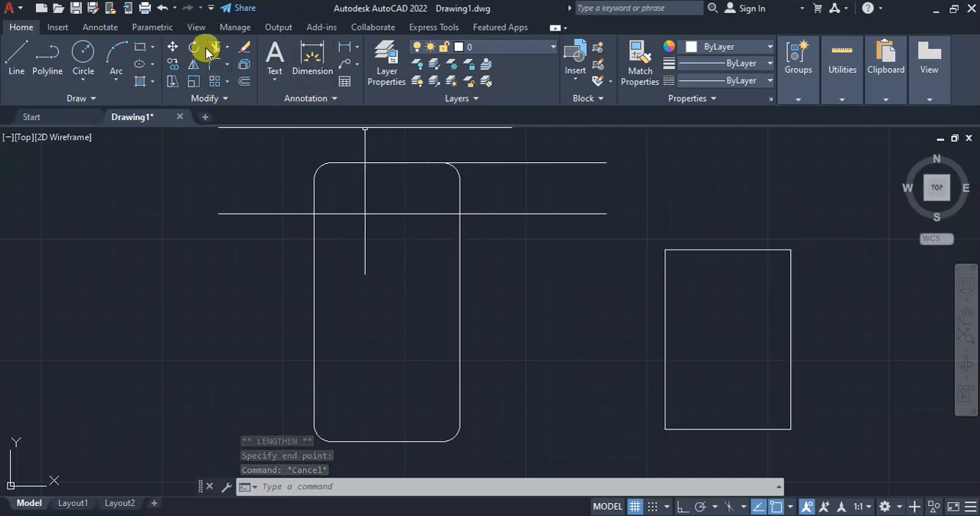
# Trim the lower horizontal construction line where it projects beyond both sides of the phone outline
pyautogui.click(172, 47)
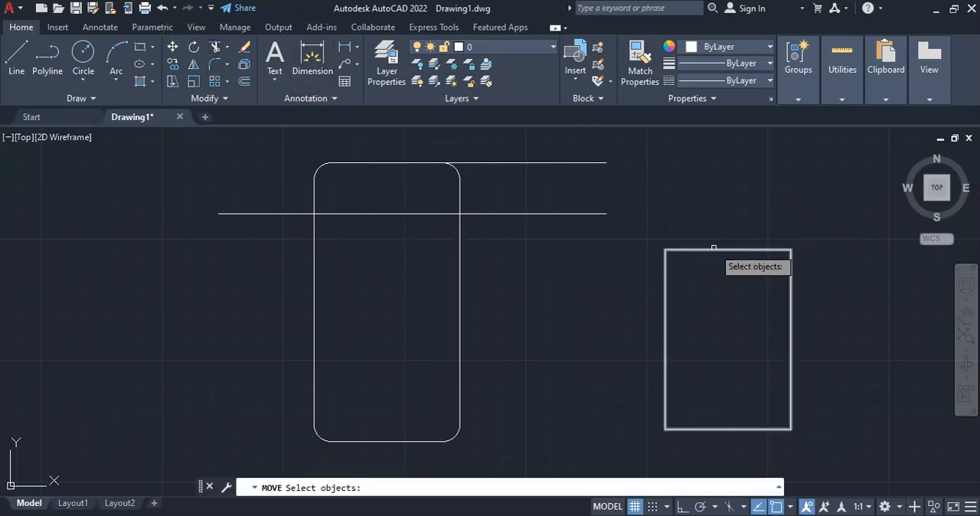
pyautogui.press('Escape')
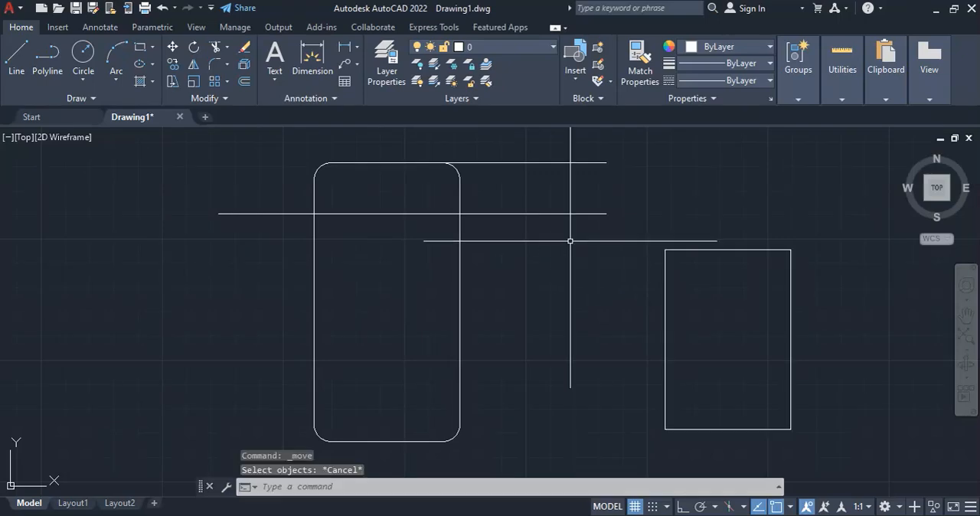
pyautogui.click(218, 48)
pyautogui.click(520, 213)
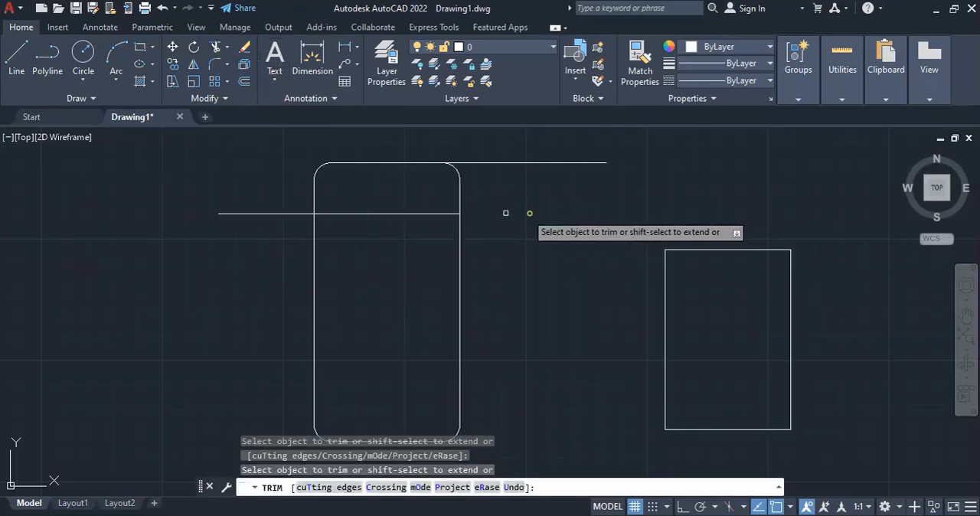
pyautogui.click(297, 216)
pyautogui.press('Escape')
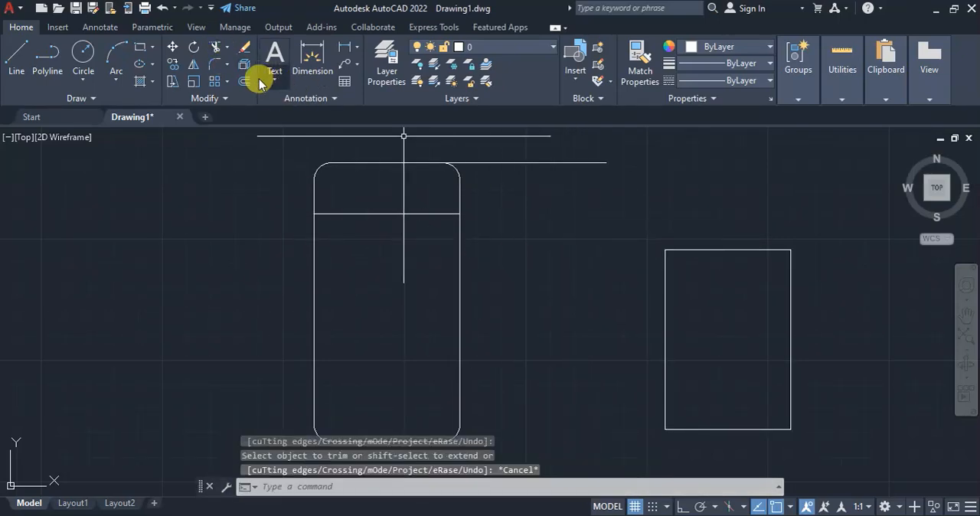
# Move the screen rectangle by its top edge's midpoint to the midpoint of the trimmed horizontal line inside the phone outline
pyautogui.click(177, 47)
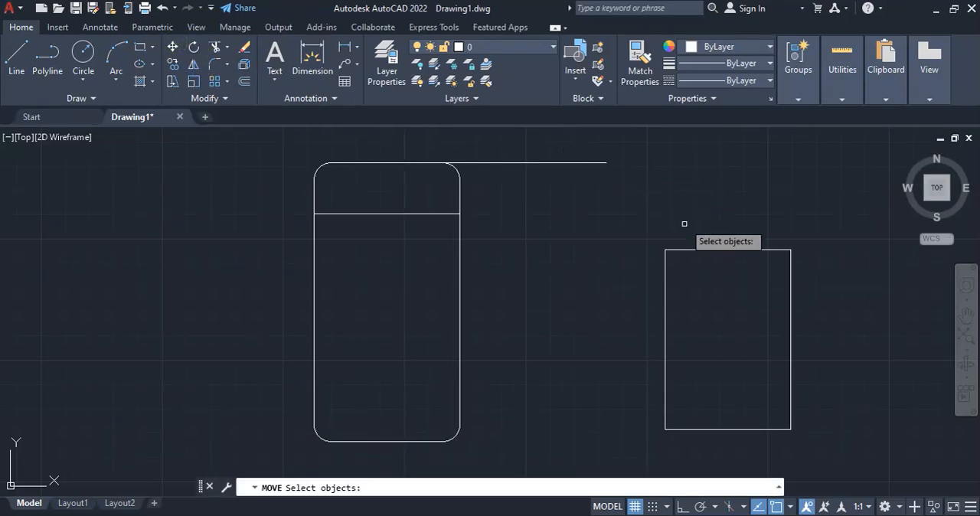
pyautogui.click(684, 250)
pyautogui.press('Return')
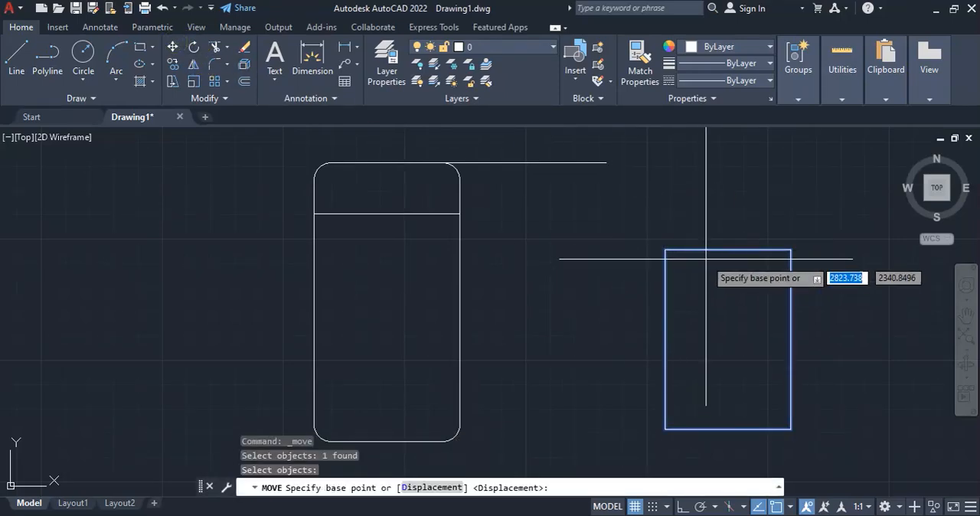
pyautogui.click(728, 249)
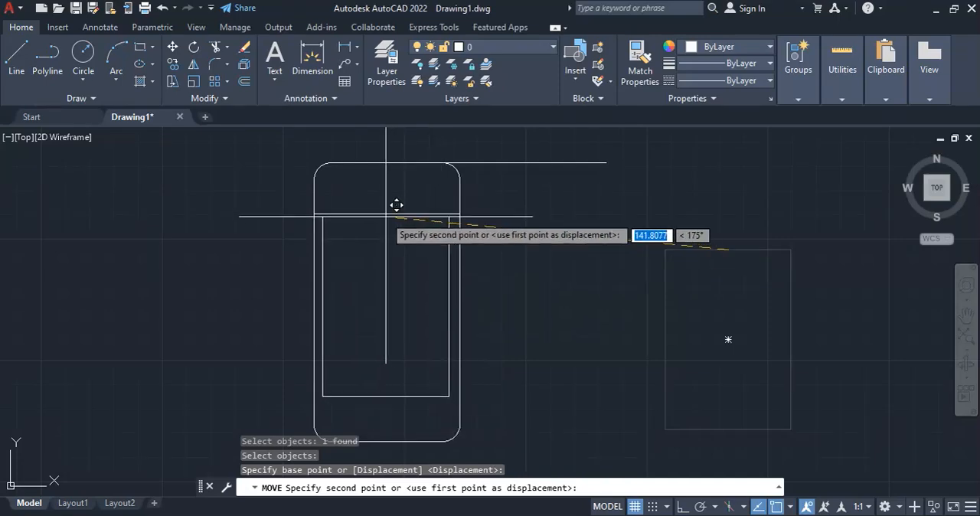
pyautogui.press('Escape')
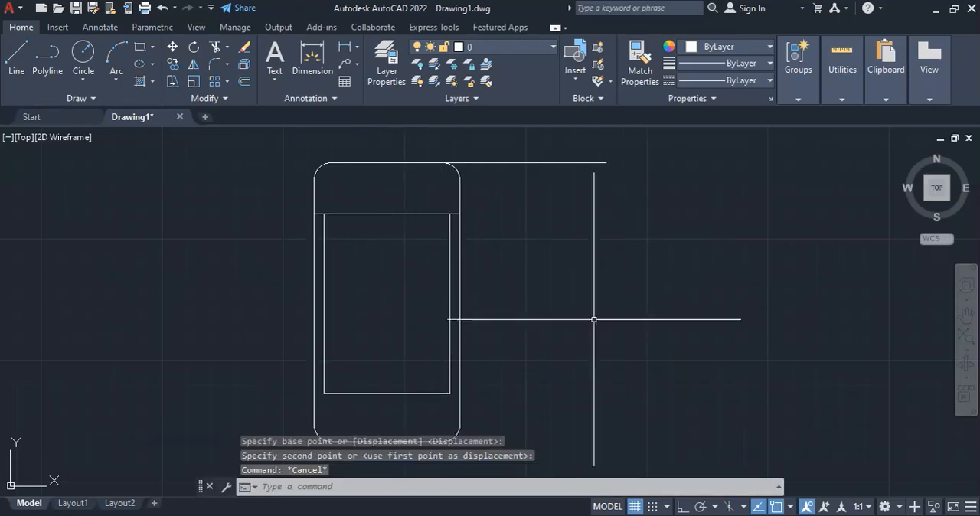
# Delete the trimmed horizontal construction line that overlaps the screen rectangle's top edge
pyautogui.scroll(6, 318, 222)
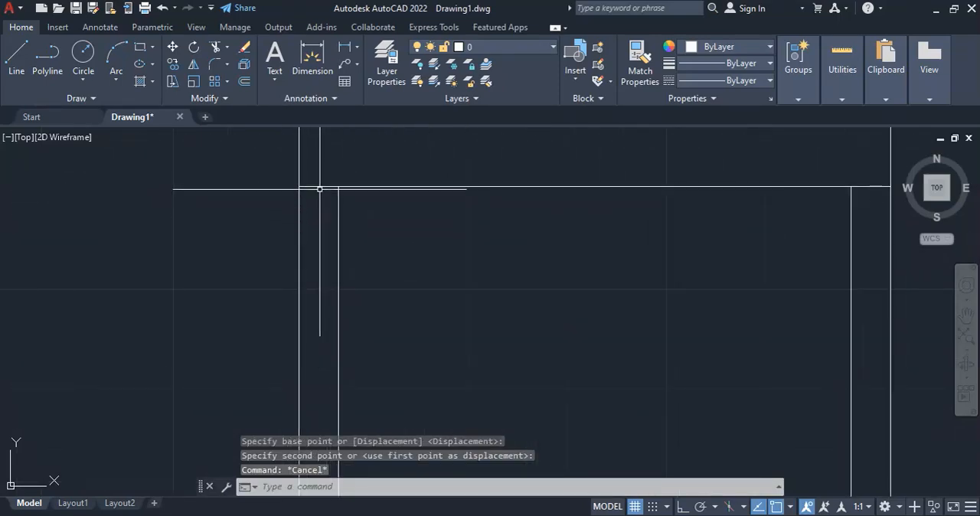
pyautogui.click(319, 187)
pyautogui.press('Delete')
pyautogui.scroll(-5, 518, 339)
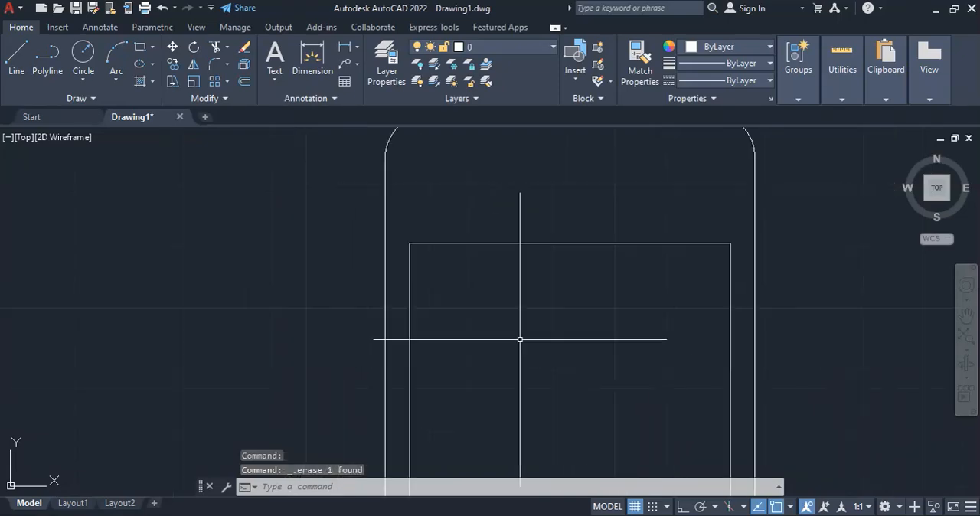
pyautogui.scroll(-2, 409, 234)
pyautogui.scroll(5, 501, 354)
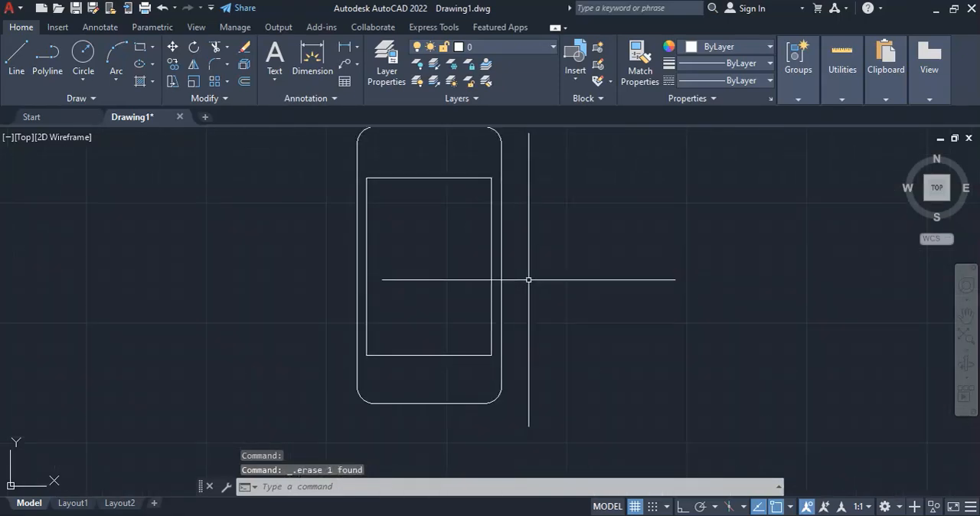
pyautogui.scroll(-2, 528, 278)
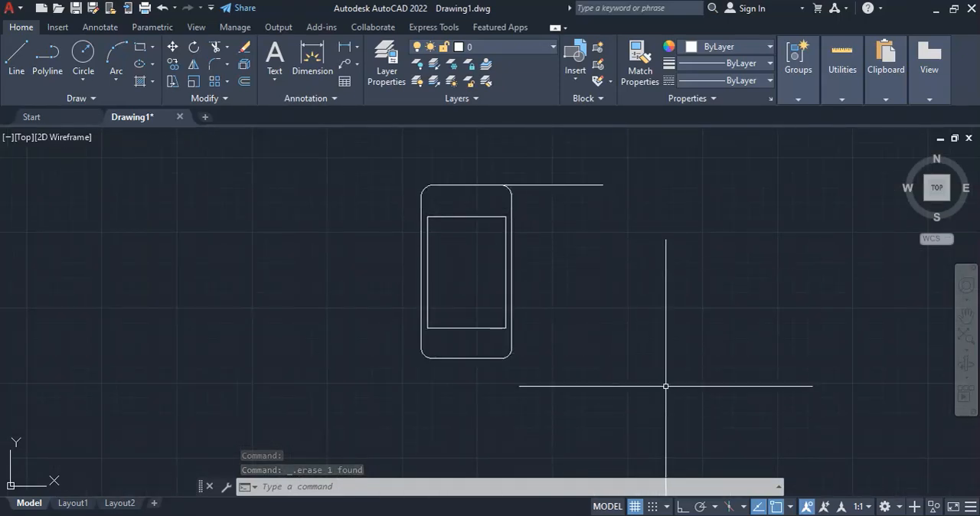
# Check the dimensions of the remaining phone features in the reference PDF, and return to AutoCAD
pyautogui.click(699, 515)
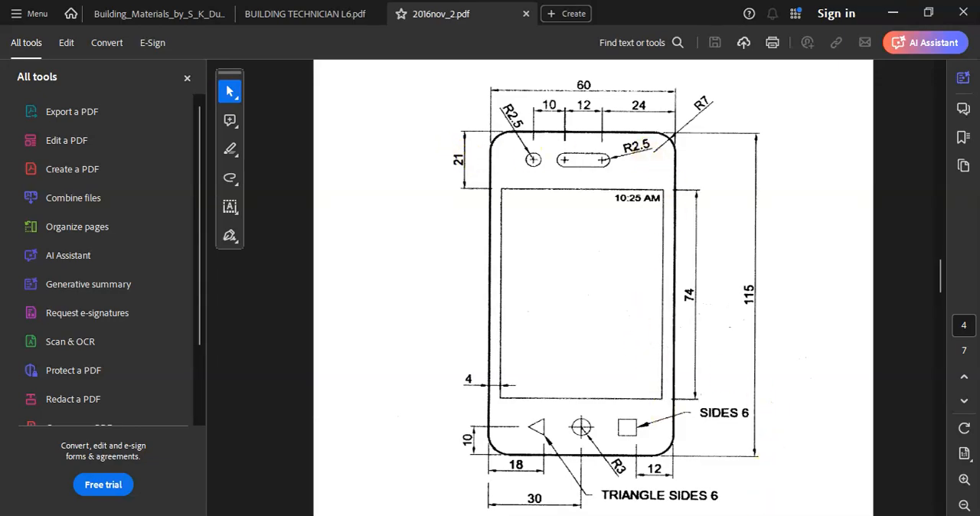
pyautogui.click(728, 515)
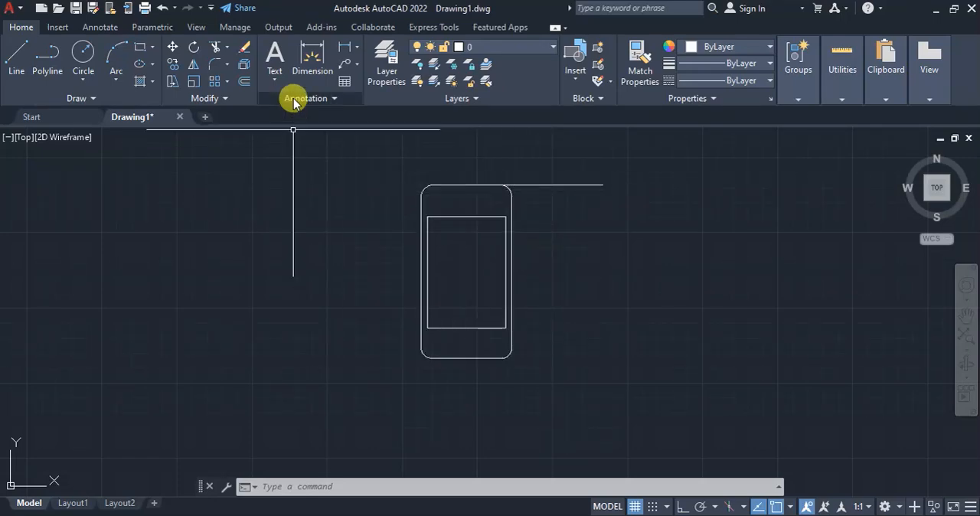
pyautogui.click(542, 185)
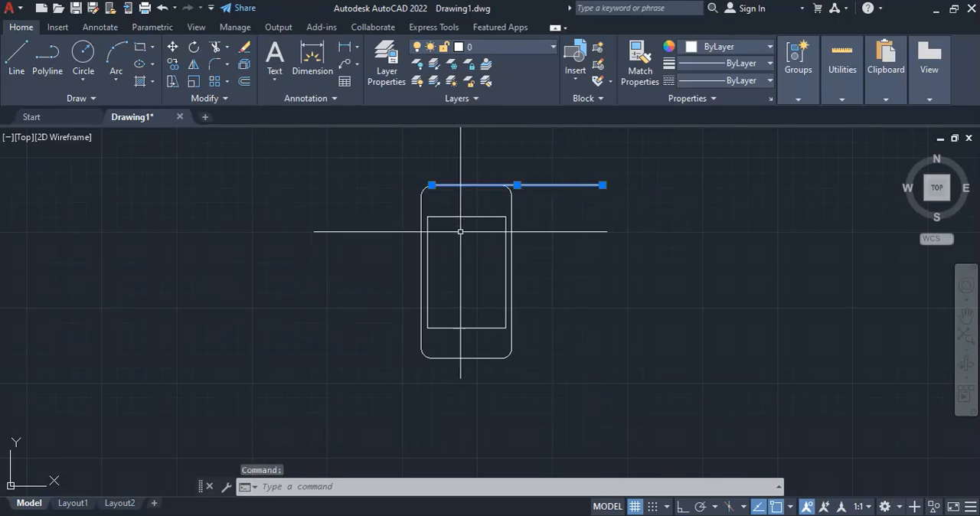
pyautogui.press('Delete')
pyautogui.press('Escape')
pyautogui.click(16, 59)
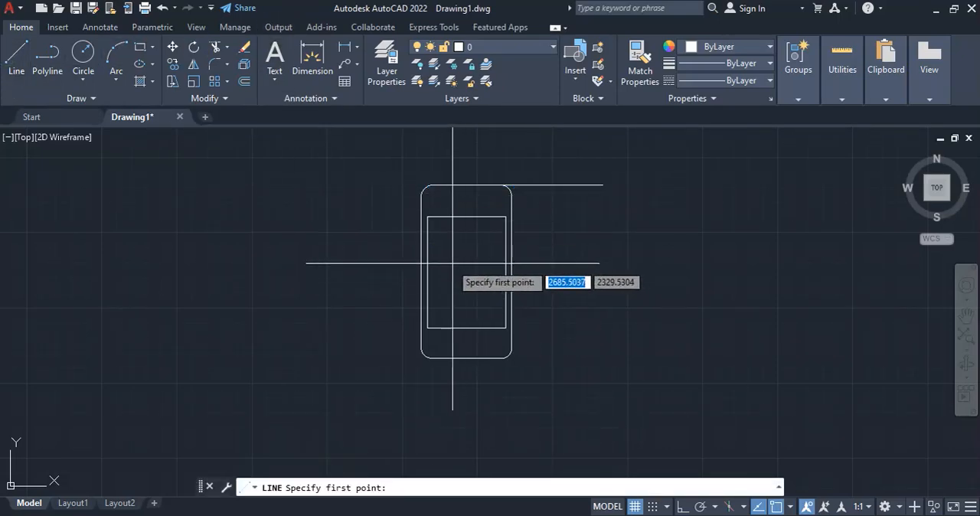
pyautogui.click(421, 272)
pyautogui.press('Escape')
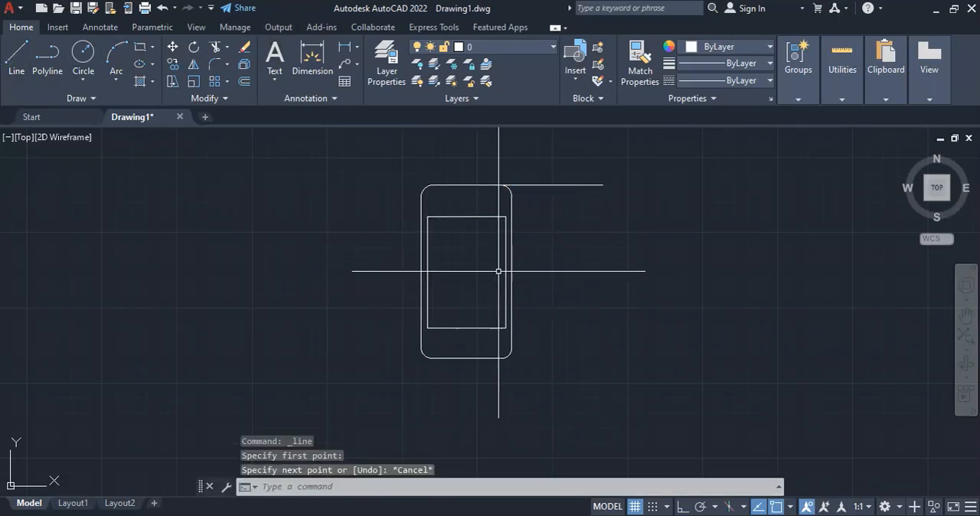
# With Ortho on, draw a vertical line about 88 long from the midpoint of the outline's right edge up past its top edge
pyautogui.press('Return')
pyautogui.click(512, 271)
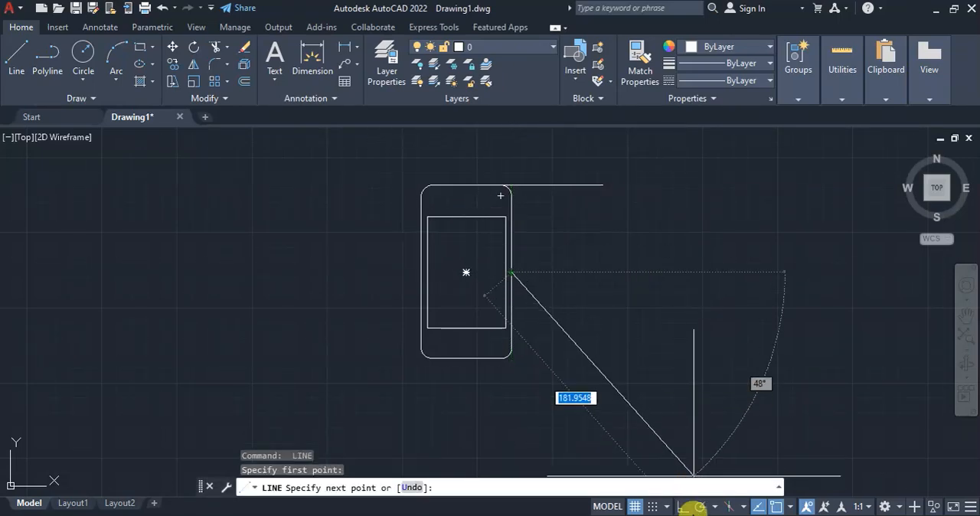
pyautogui.click(682, 506)
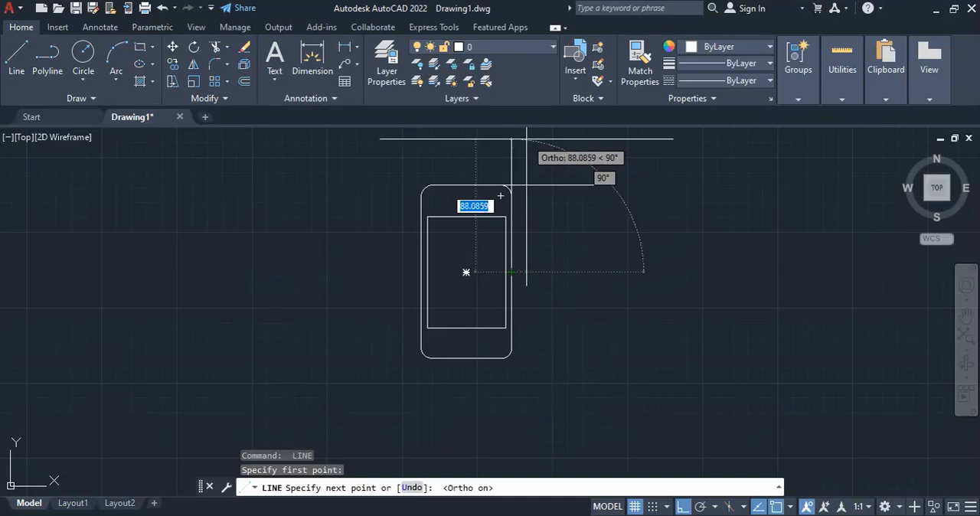
pyautogui.press('Return')
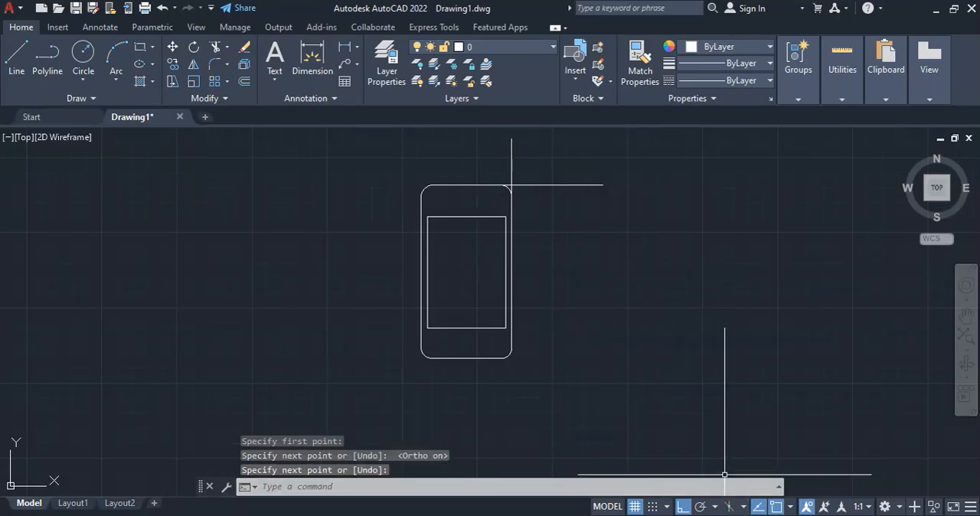
# Check the hole spacing in the reference PDF, then in AutoCAD offset the vertical line on the phone's right edge leftward by 24
pyautogui.click(731, 514)
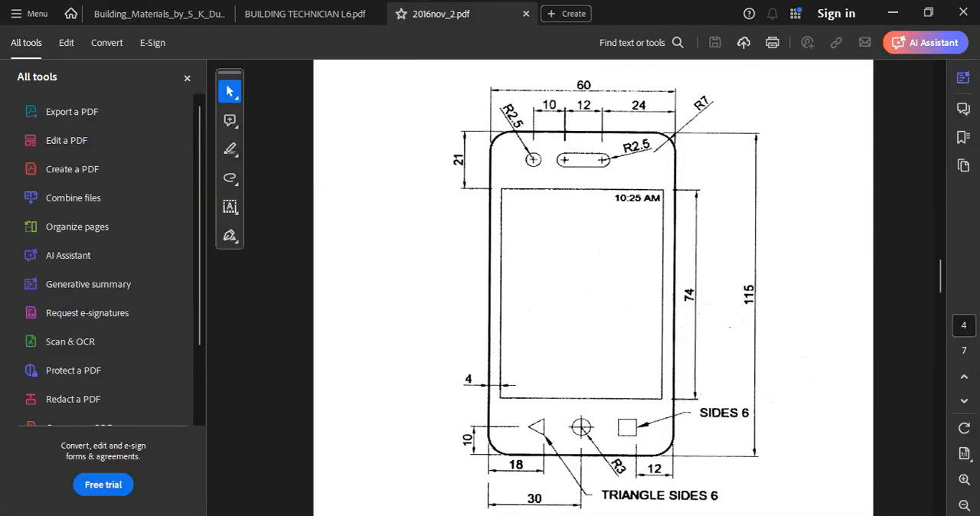
pyautogui.hotkey('alt', 'Tab')
pyautogui.click(243, 81)
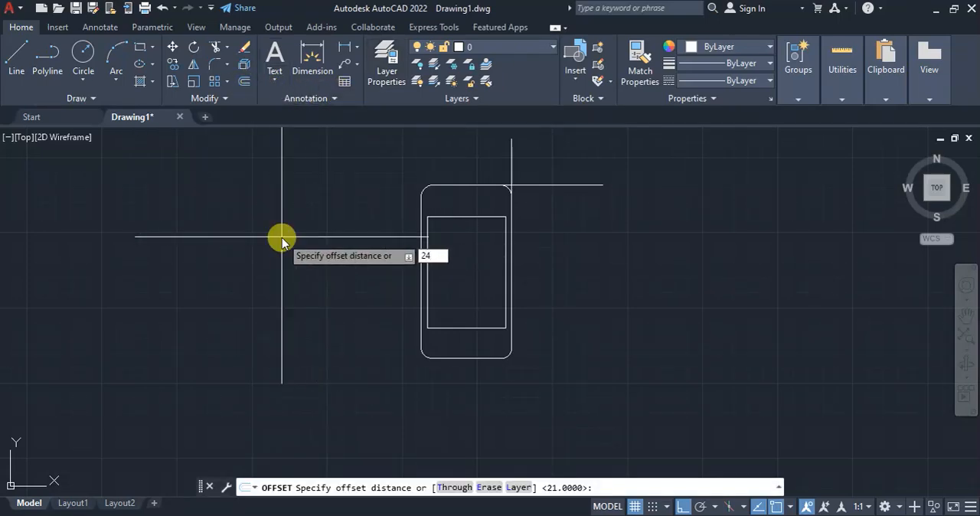
pyautogui.write('24')
pyautogui.press('Return')
pyautogui.click(510, 196)
pyautogui.click(396, 152)
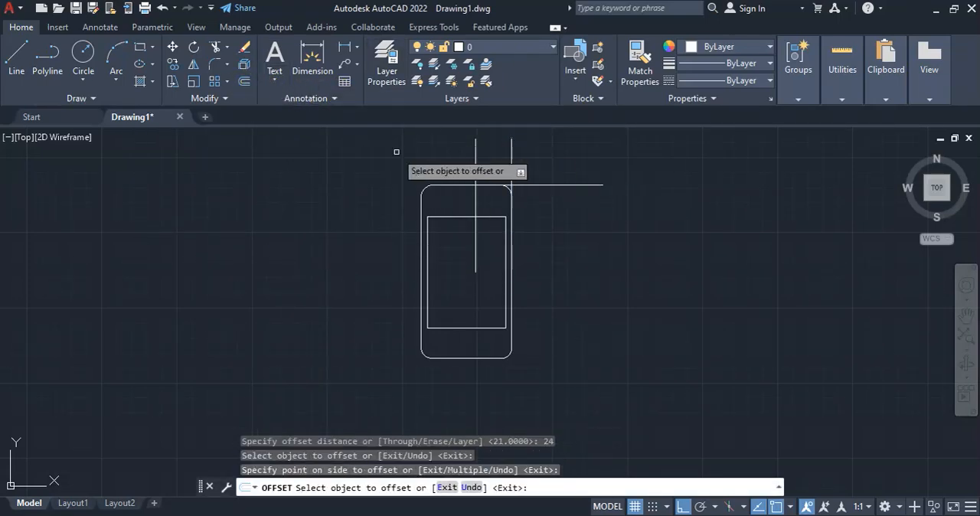
pyautogui.press('Return')
# Offset the new vertical line inside the phone outline leftward by 12
pyautogui.press('Return')
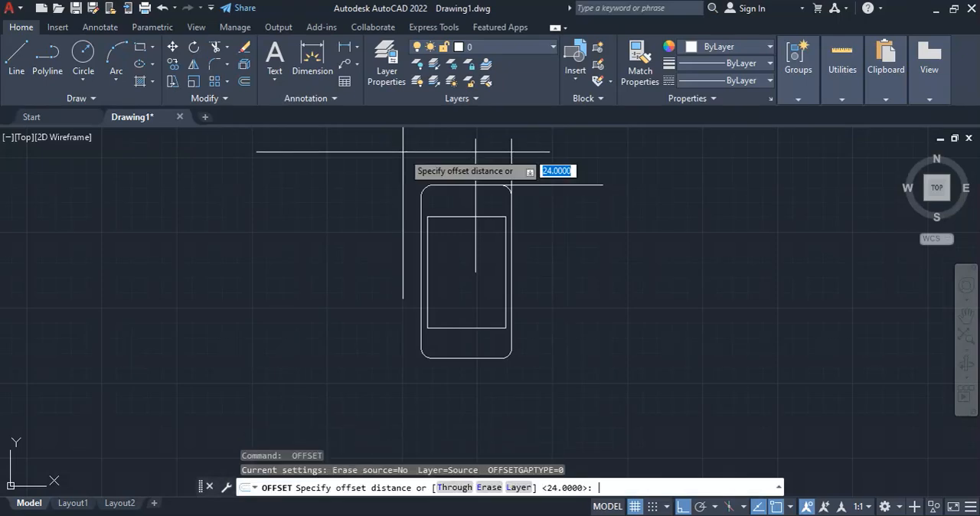
pyautogui.press('Return')
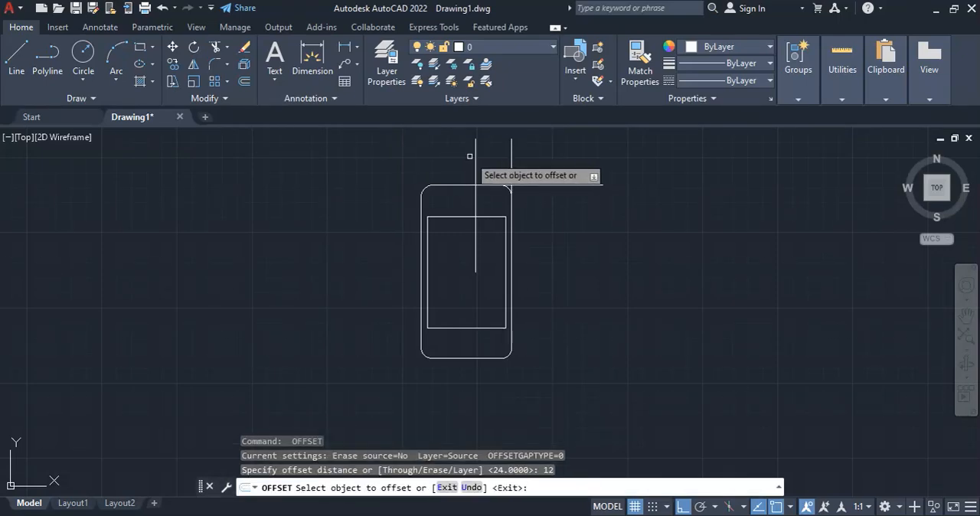
pyautogui.click(469, 156)
pyautogui.click(476, 157)
pyautogui.click(397, 145)
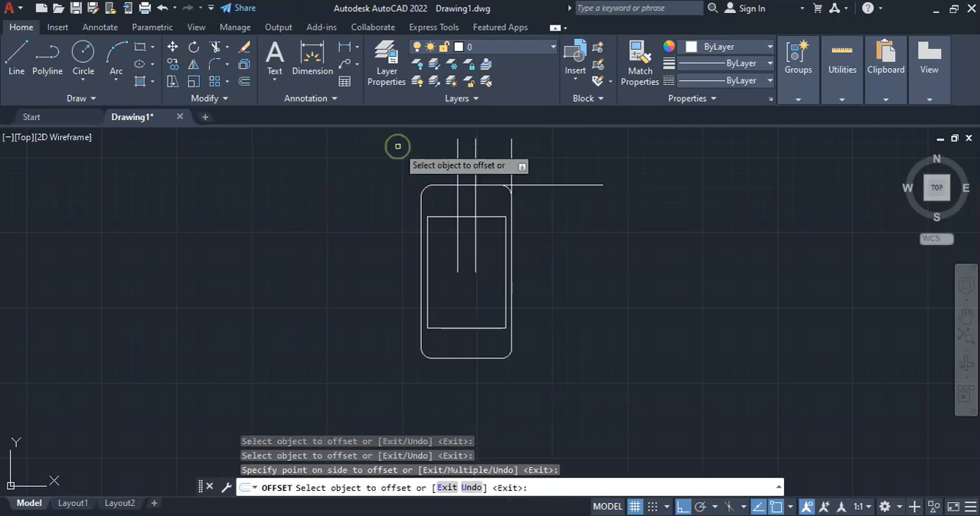
pyautogui.press('Return')
# Offset the leftmost vertical construction line a further 10 to the left
pyautogui.press('Return')
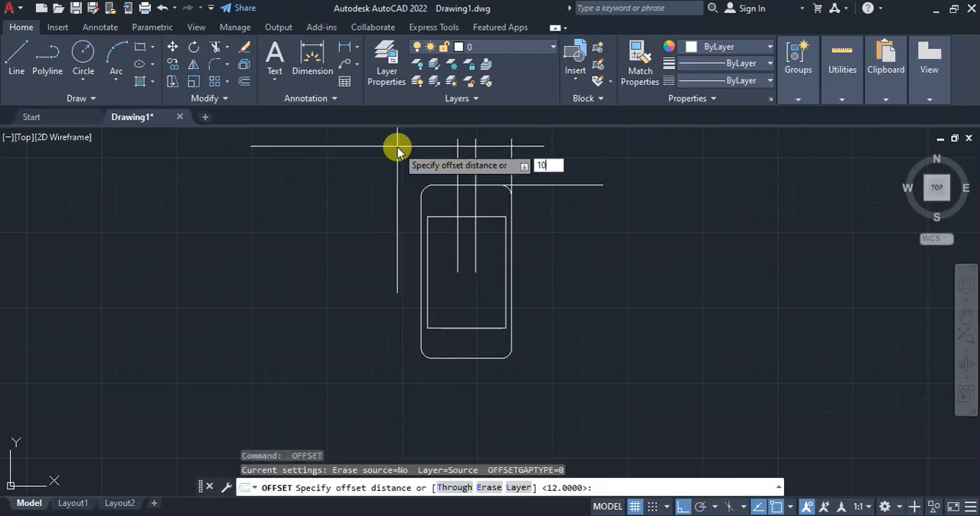
pyautogui.write('10')
pyautogui.press('Return')
pyautogui.click(458, 150)
pyautogui.click(393, 151)
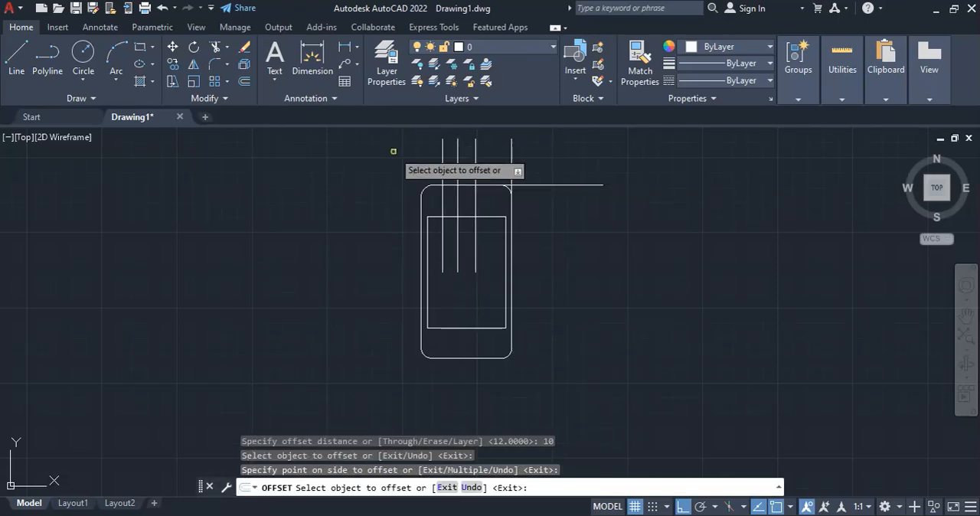
pyautogui.press('Escape')
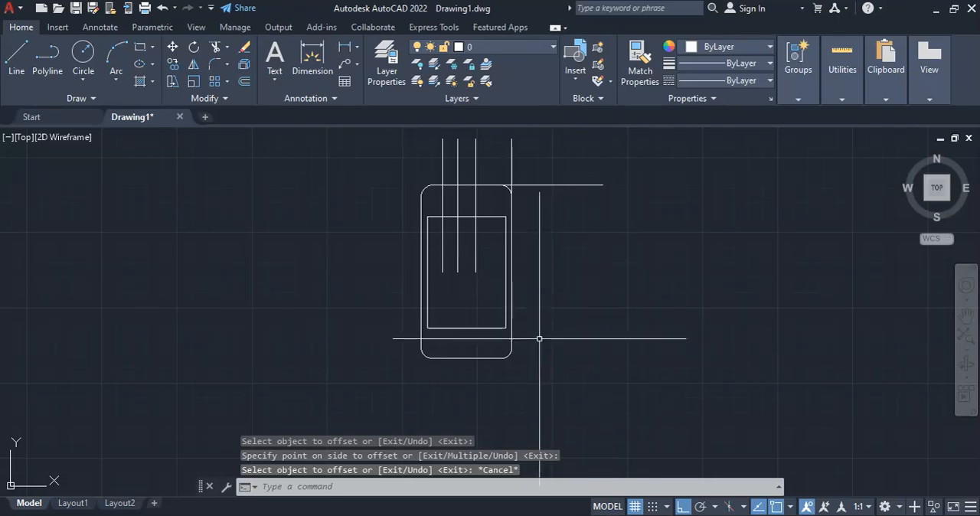
# Move the horizontal construction line from the outline's top edge to midway between that edge and the screen's top edge
pyautogui.scroll(2, 536, 186)
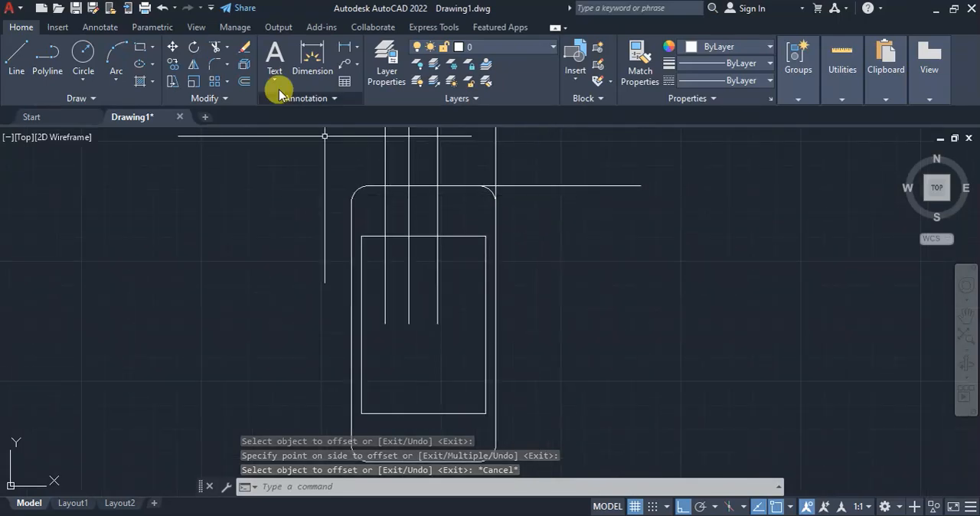
pyautogui.click(172, 47)
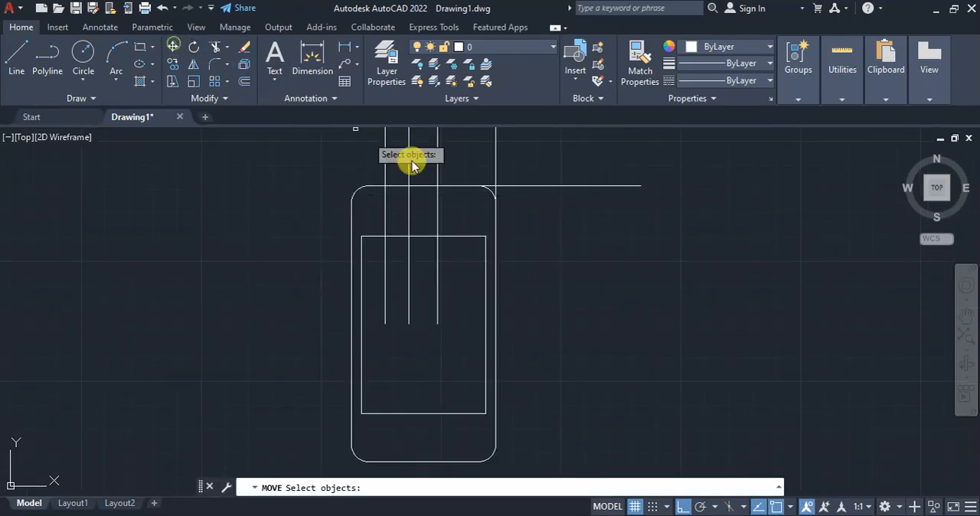
pyautogui.click(542, 182)
pyautogui.click(541, 189)
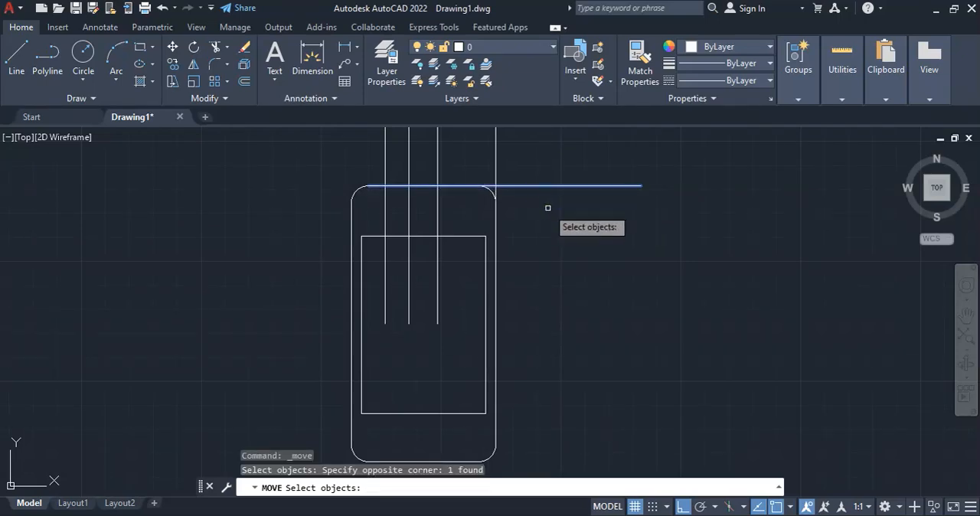
pyautogui.press('Return')
pyautogui.click(503, 183)
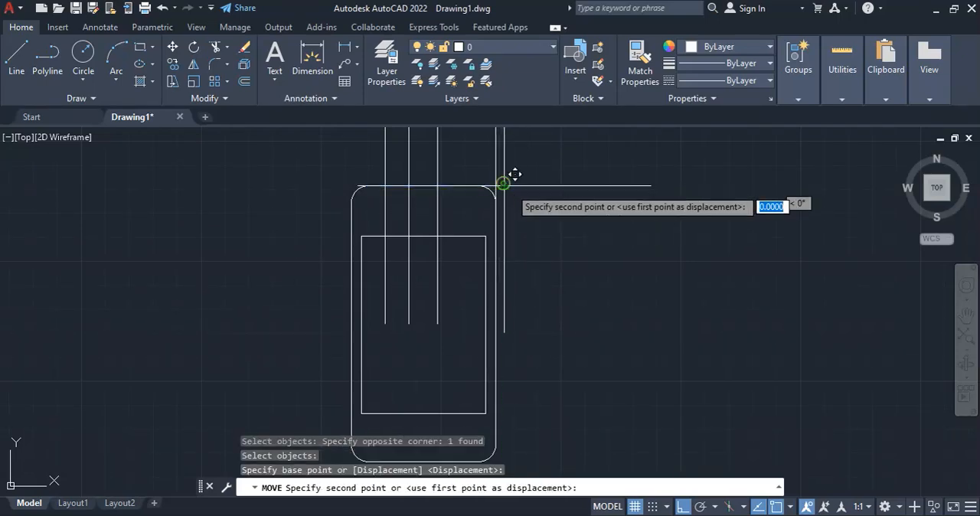
pyautogui.keyDown('shift'); pyautogui.rightClick(601, 255); pyautogui.keyUp('shift')
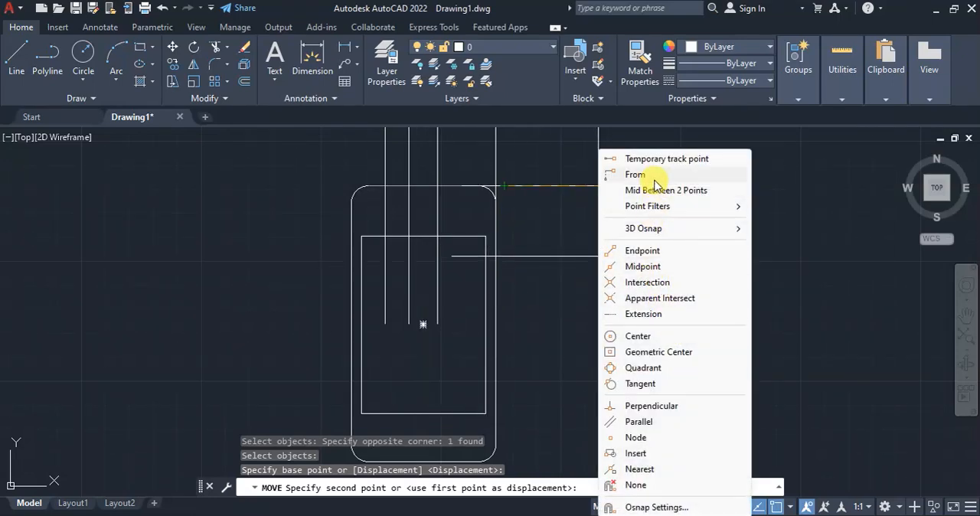
pyautogui.click(652, 191)
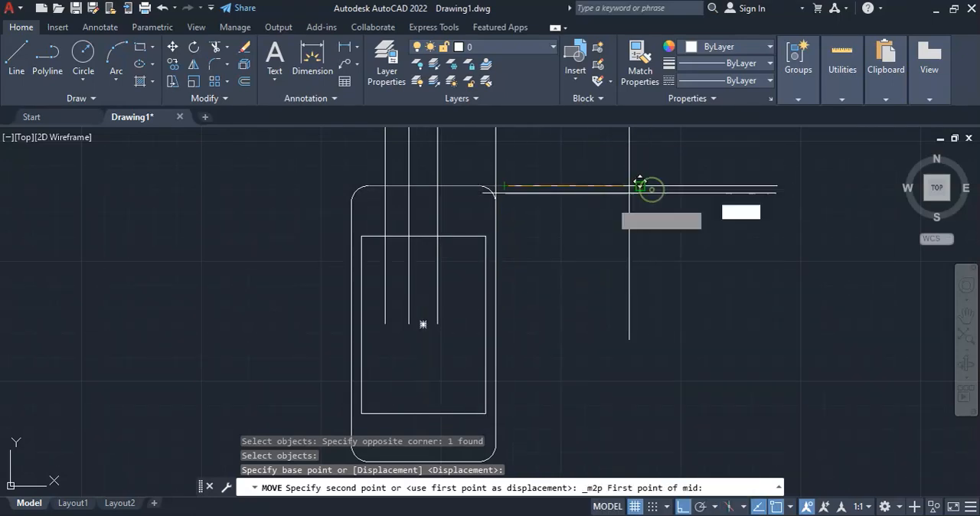
pyautogui.click(437, 234)
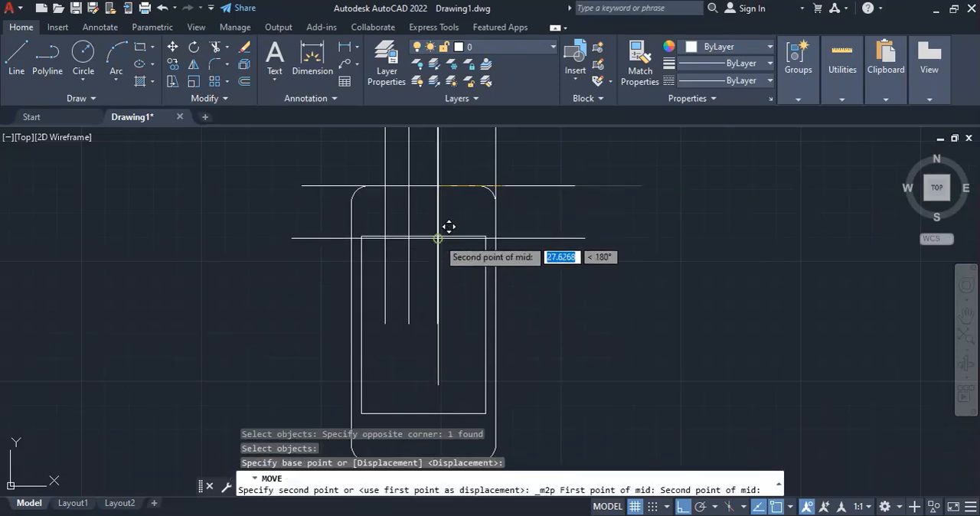
pyautogui.click(434, 182)
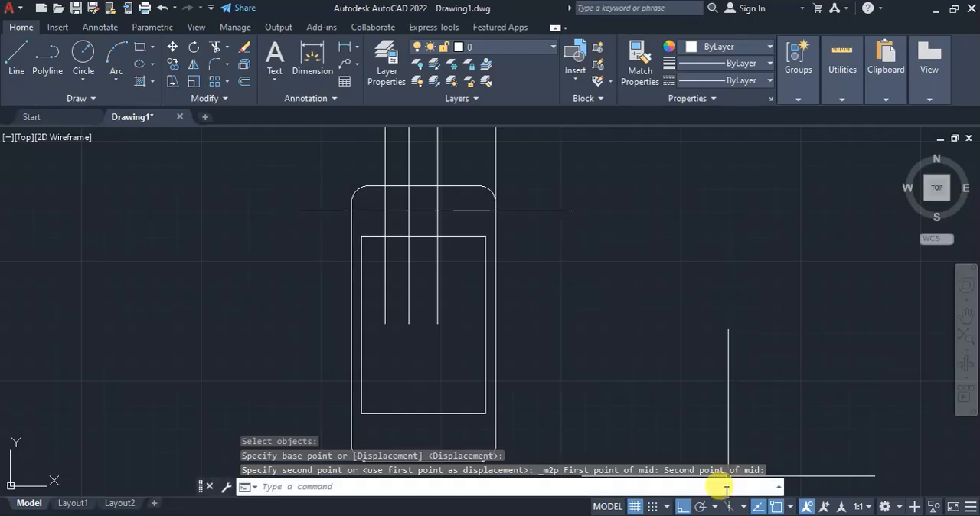
# Check the camera size in the reference PDF, then draw a circle of radius 2.5 where the leftmost vertical and horizontal construction lines cross
pyautogui.click(720, 515)
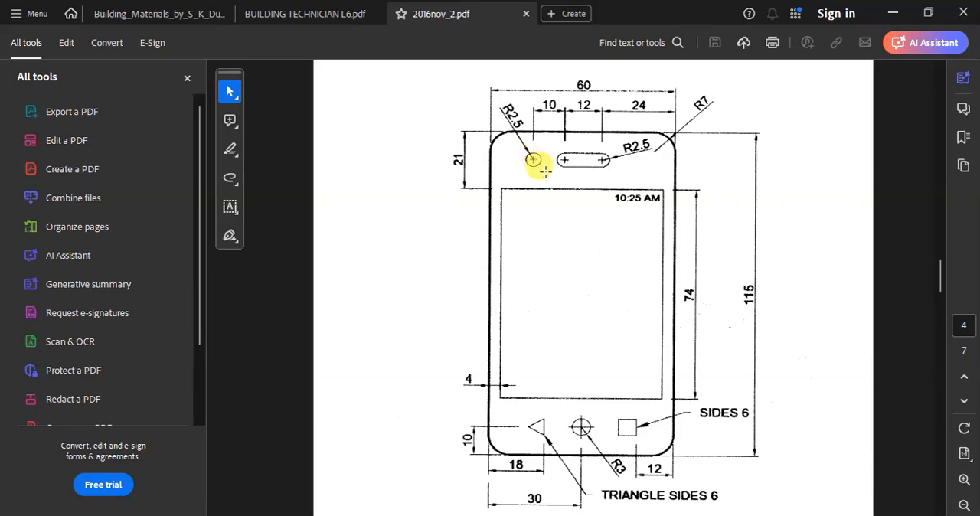
pyautogui.click(695, 513)
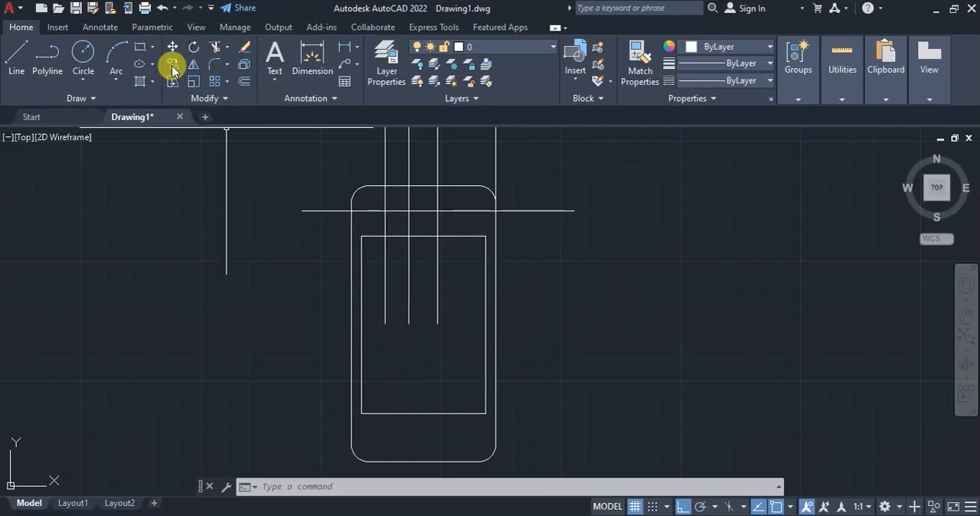
pyautogui.click(83, 79)
pyautogui.click(114, 107)
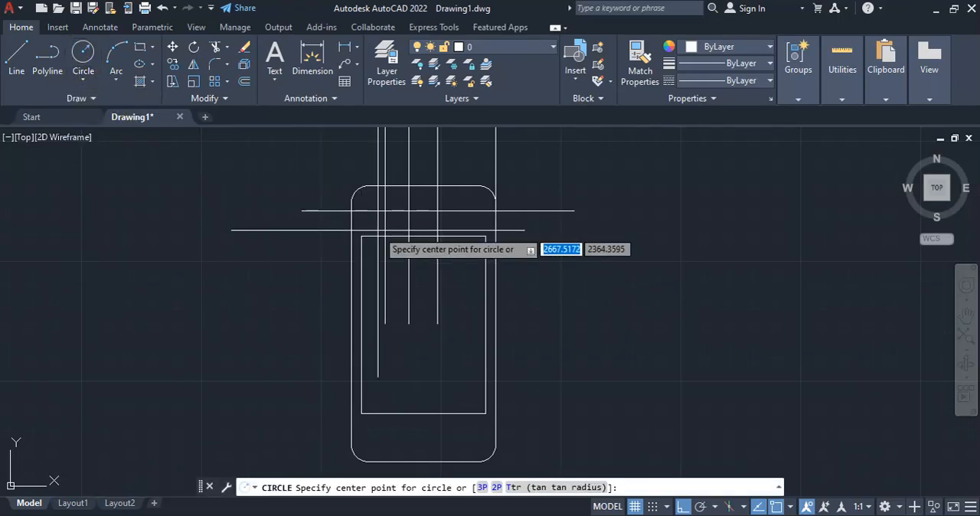
pyautogui.click(384, 210)
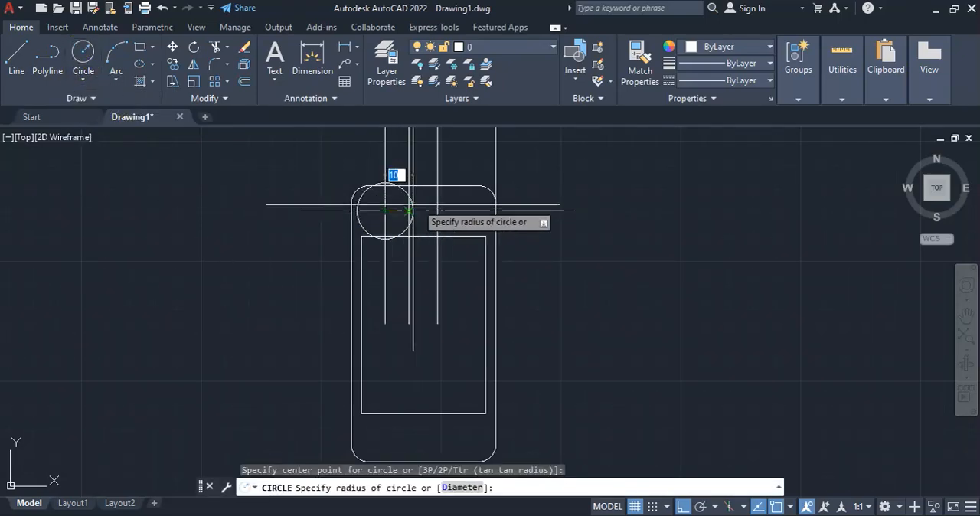
pyautogui.write('2.5')
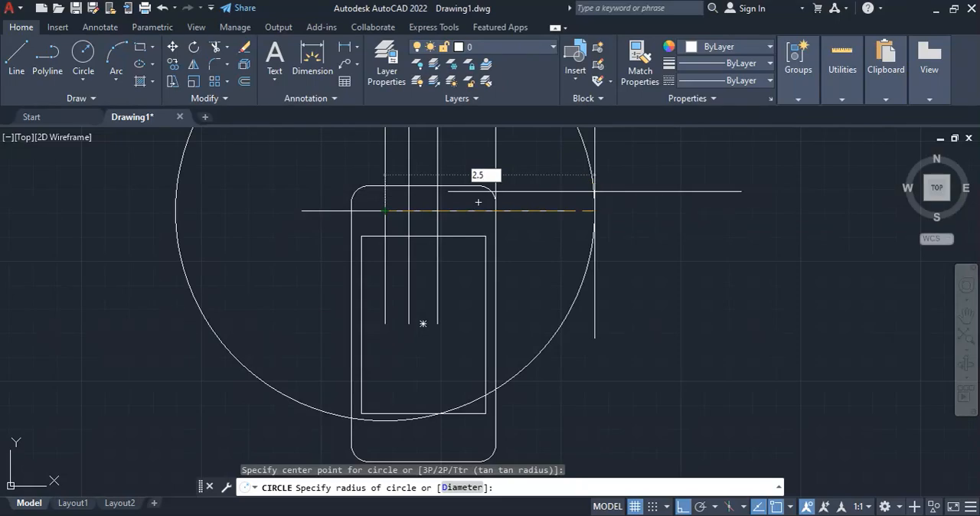
pyautogui.press('Return')
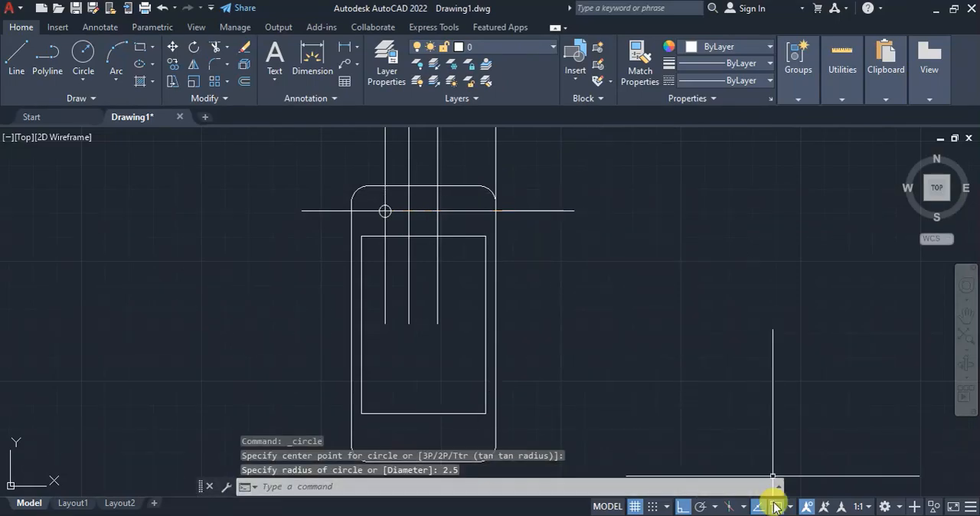
# Recheck the reference PDF, then try moving the circle to the middle vertical construction line and undo the move
pyautogui.click(727, 515)
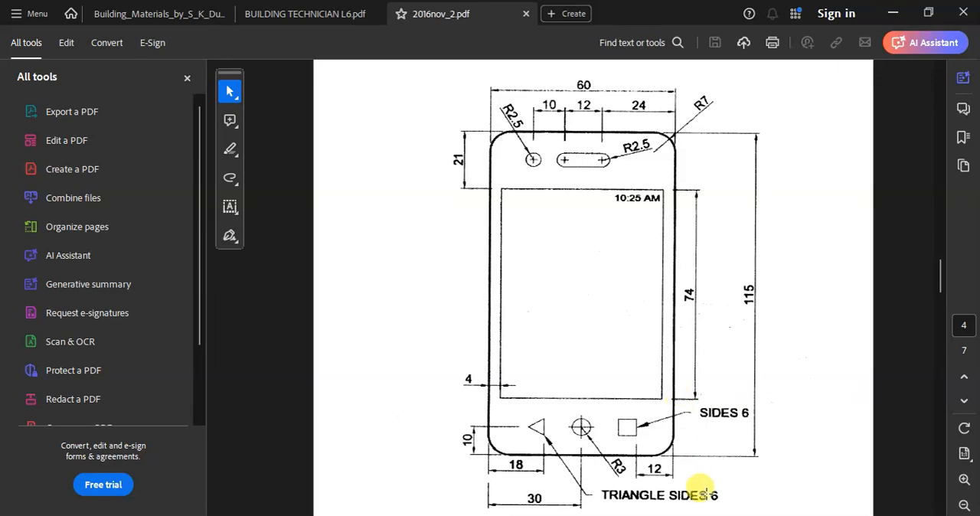
pyautogui.click(727, 515)
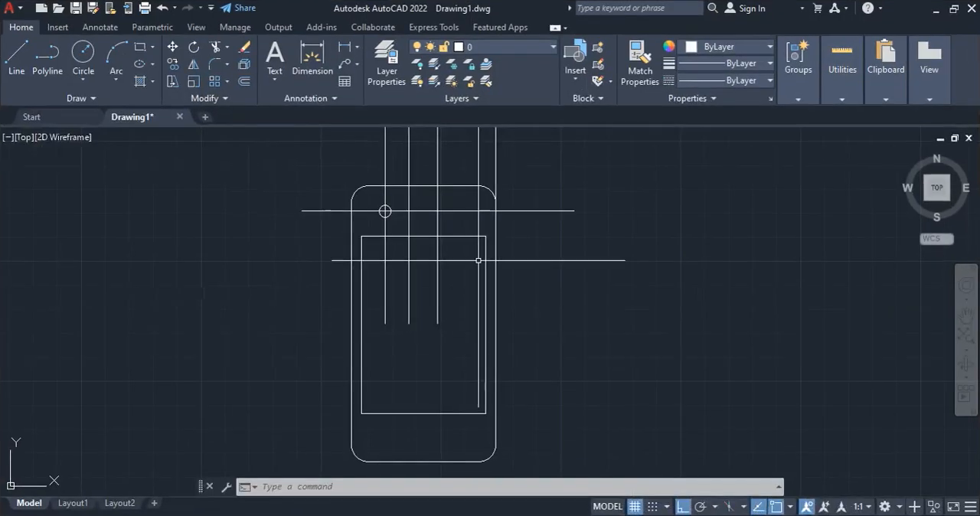
pyautogui.click(173, 47)
pyautogui.scroll(4, 379, 211)
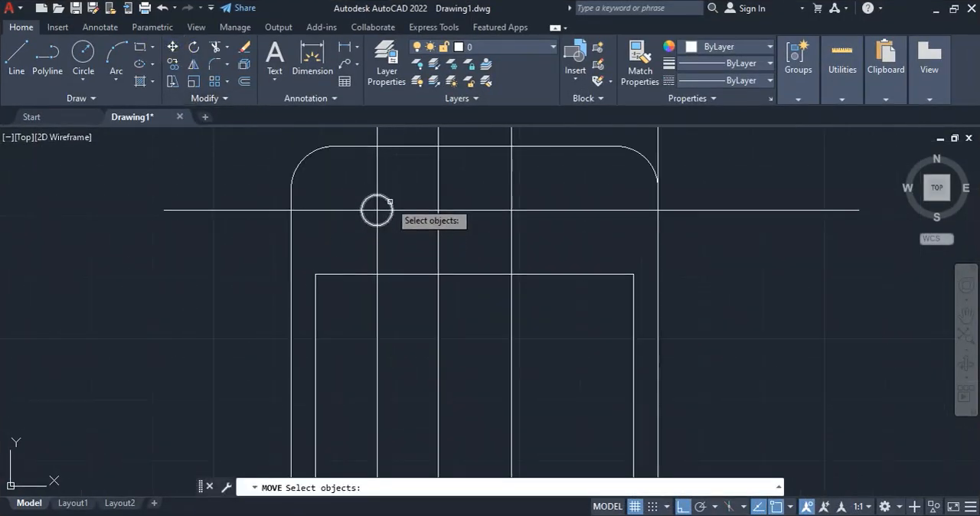
pyautogui.click(390, 202)
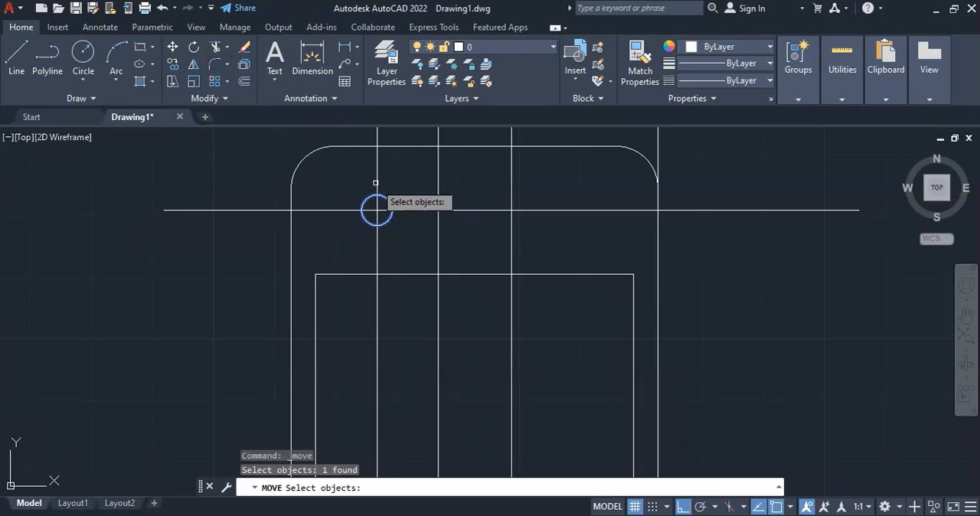
pyautogui.press('Return')
pyautogui.click(376, 209)
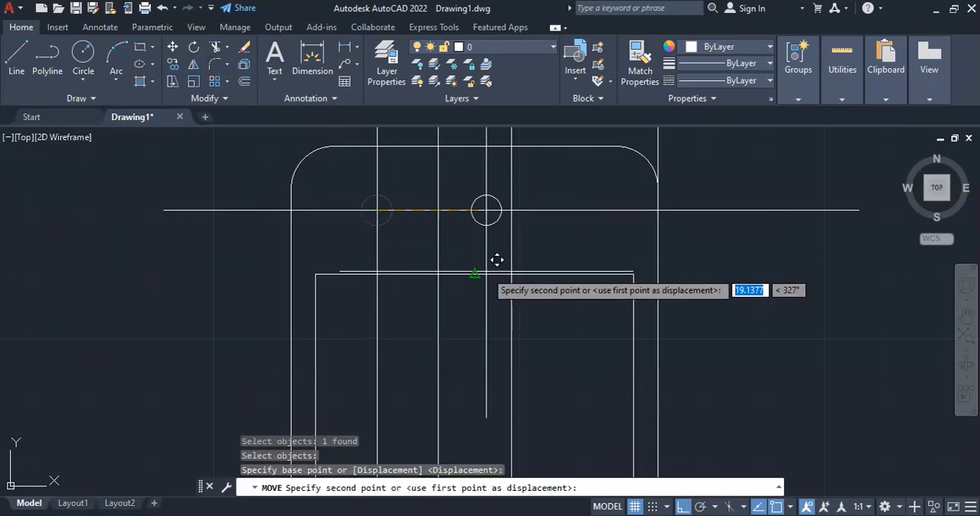
pyautogui.click(437, 209)
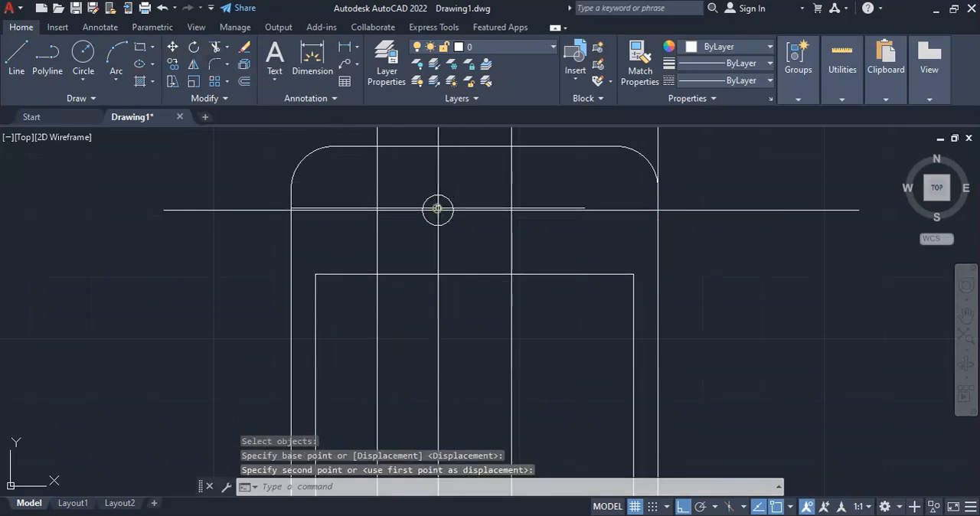
pyautogui.hotkey('ctrl', 'z')
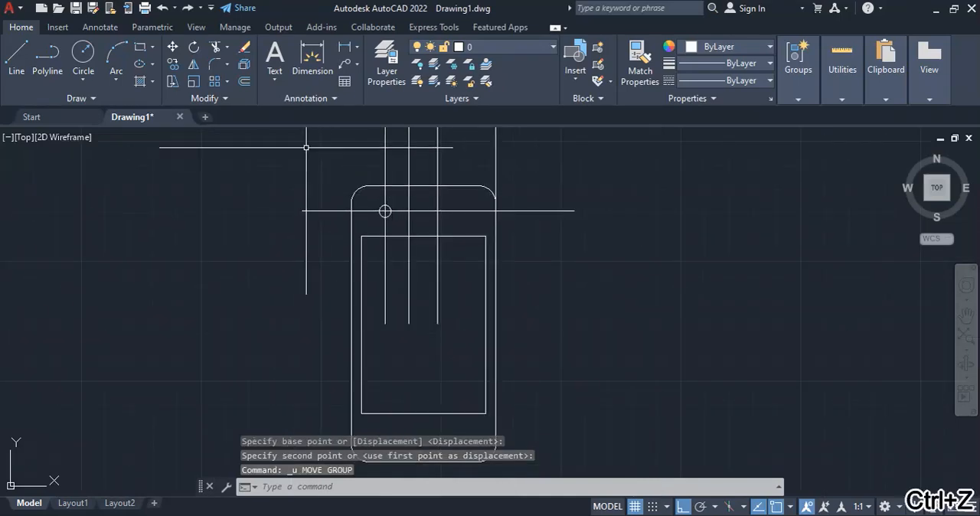
# Copy the circle from its center to the horizontal line's intersections with the other two vertical construction lines inside the outline
pyautogui.click(172, 64)
pyautogui.scroll(4, 382, 191)
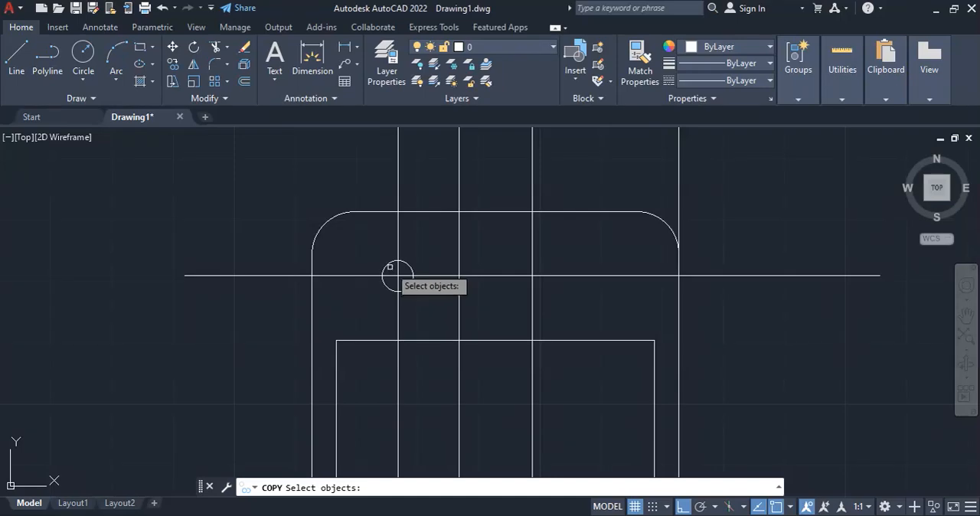
pyautogui.click(397, 262)
pyautogui.press('Return')
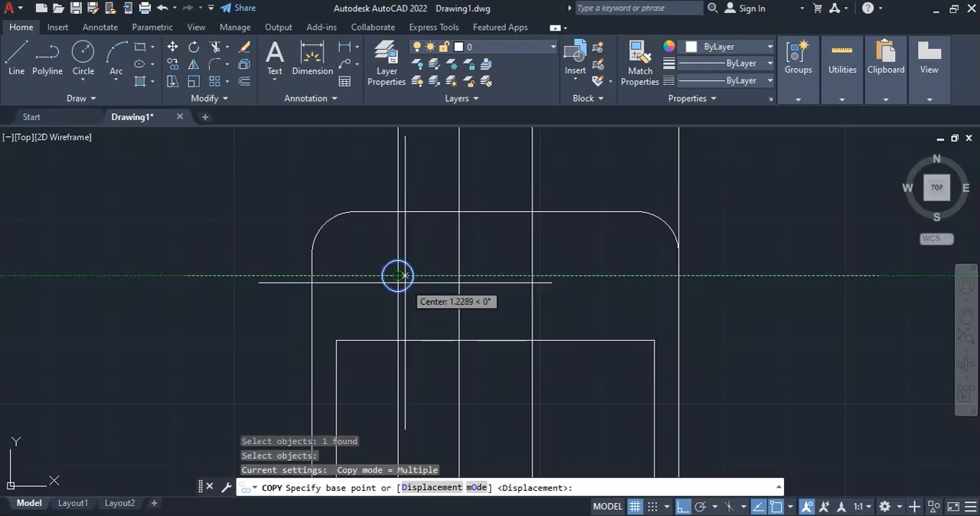
pyautogui.click(397, 275)
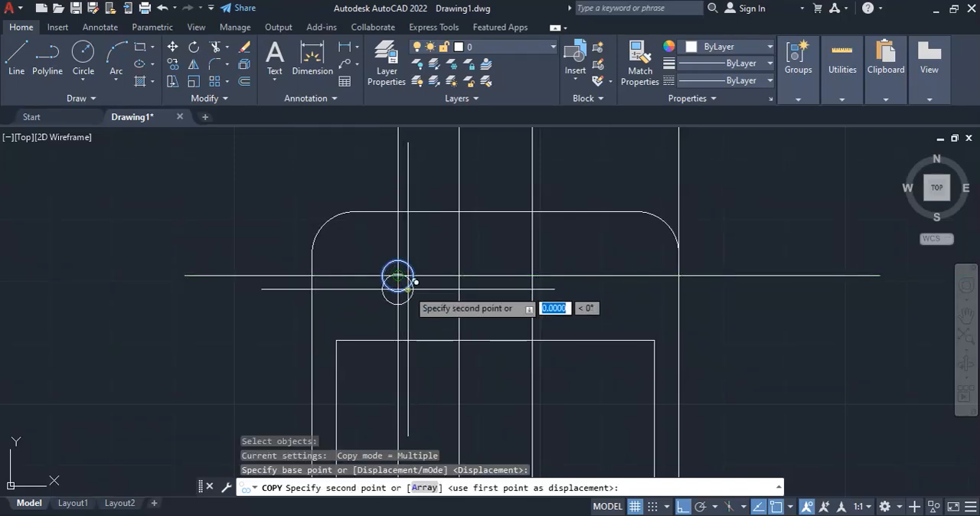
pyautogui.click(460, 273)
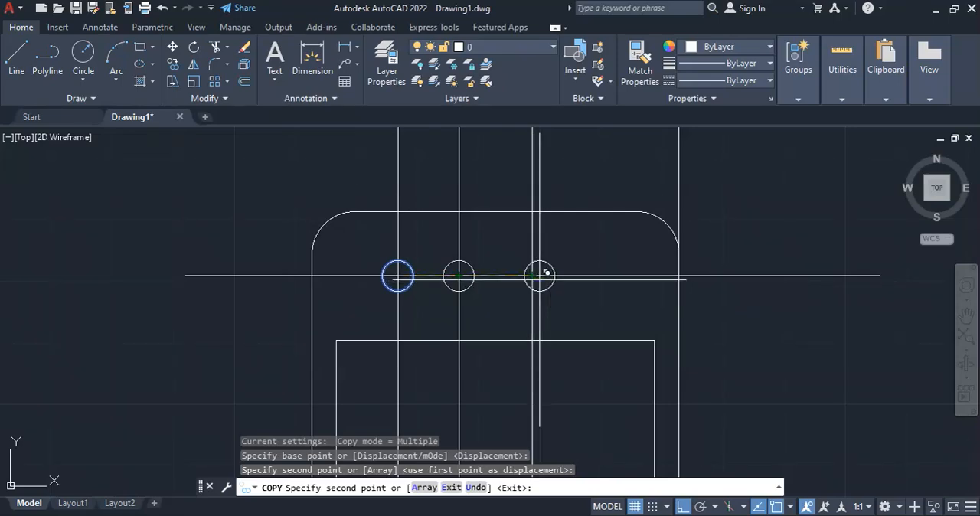
pyautogui.scroll(4, 534, 277)
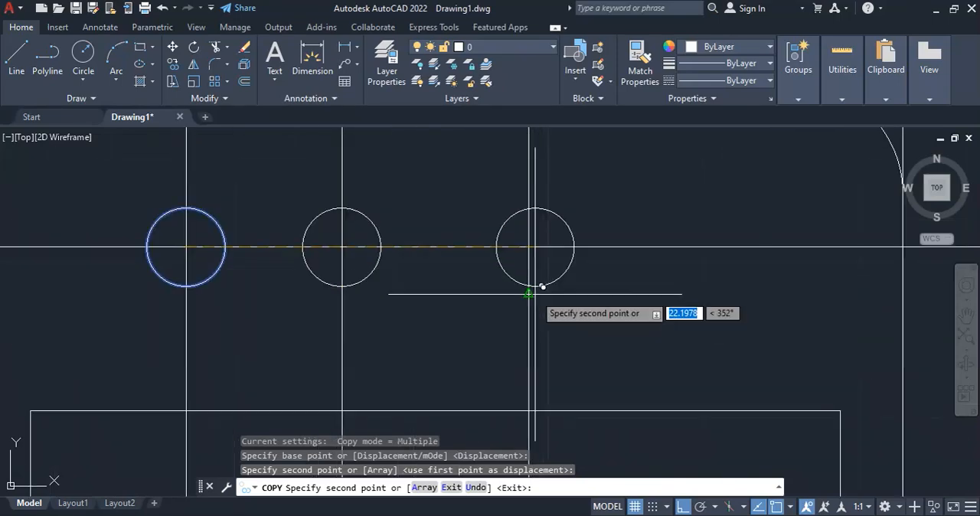
pyautogui.click(535, 240)
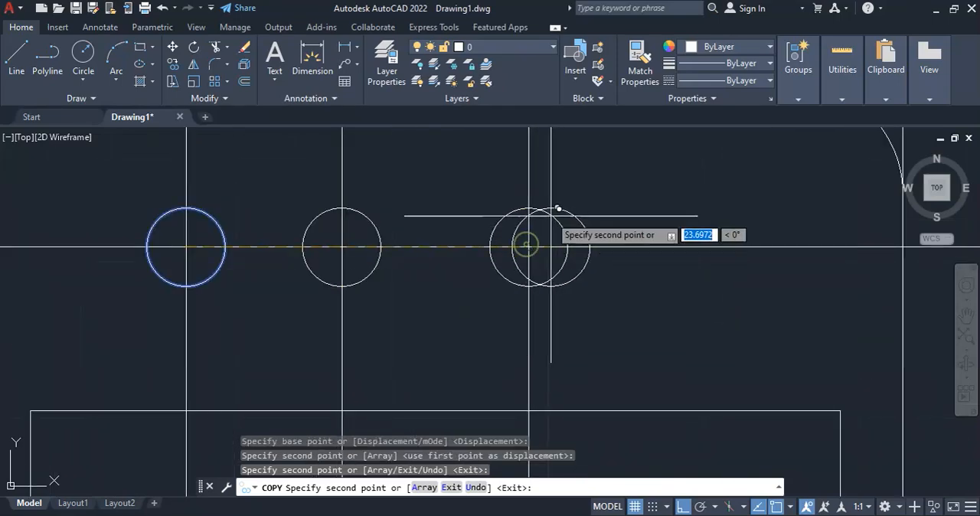
pyautogui.scroll(-7, 536, 245)
pyautogui.press('Escape')
# Offset the horizontal construction line upward with the Through option so it passes through the top of the rightmost circle
pyautogui.scroll(2, 543, 195)
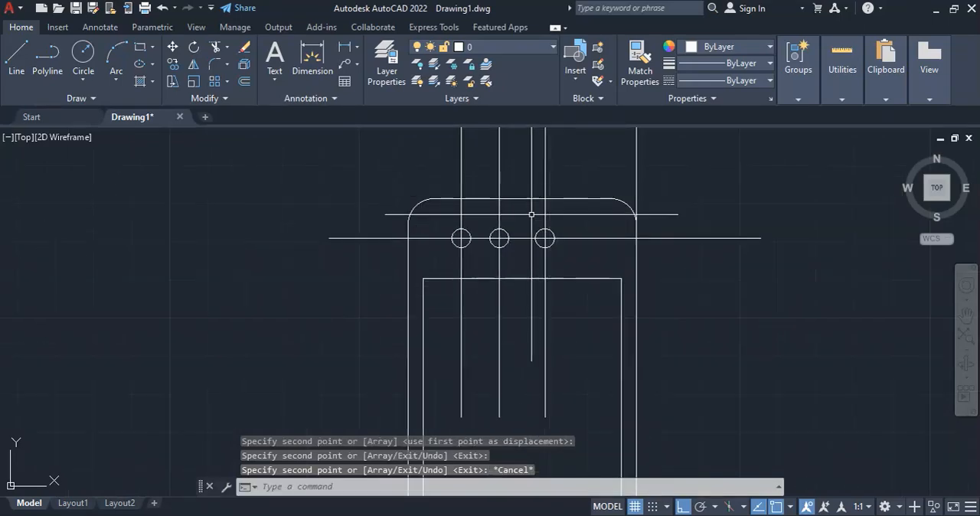
pyautogui.scroll(3, 506, 229)
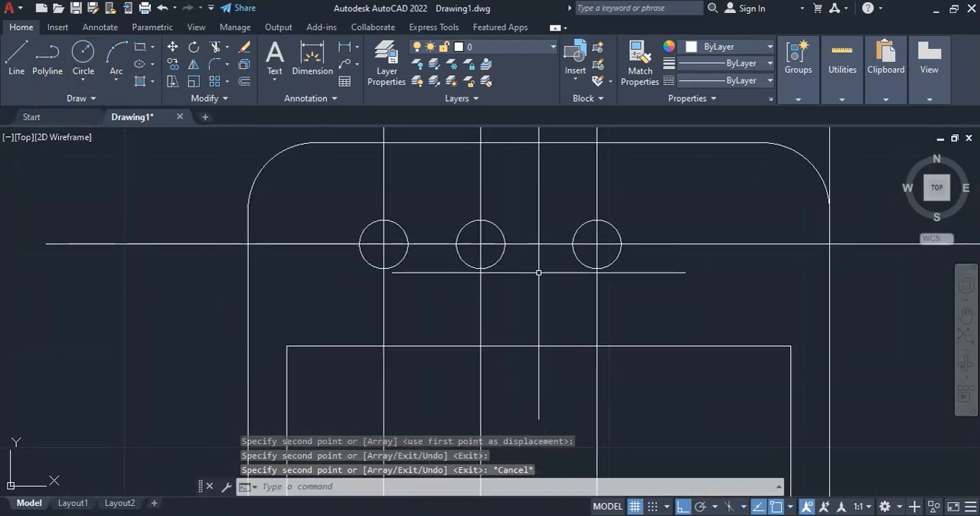
pyautogui.click(530, 244)
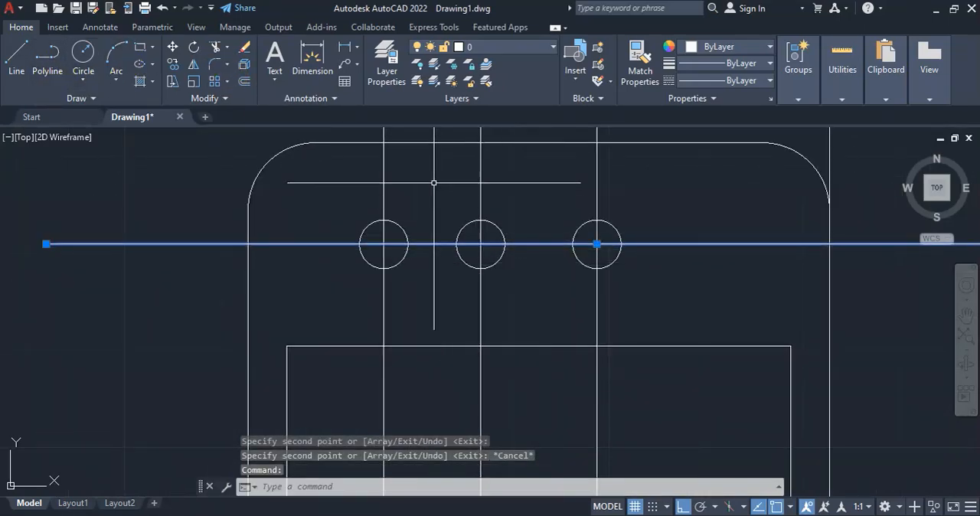
pyautogui.press('Escape')
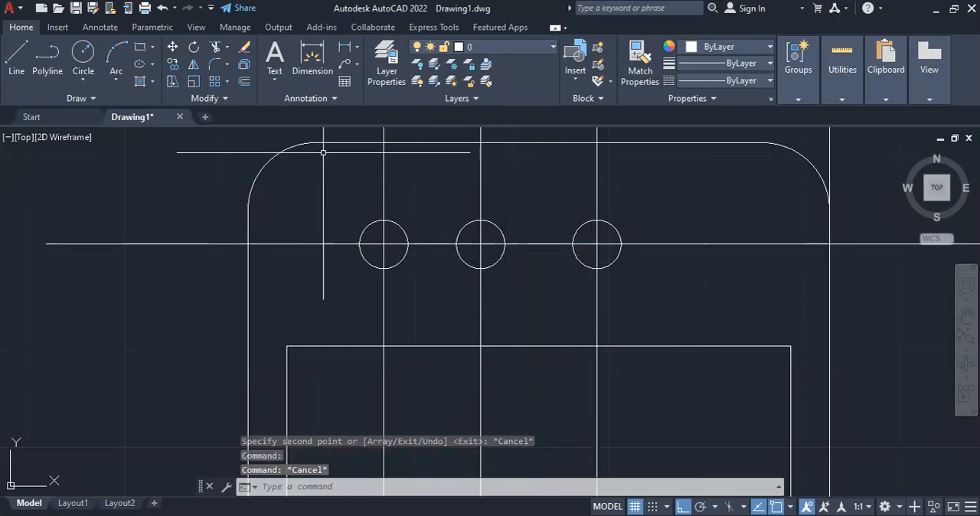
pyautogui.click(244, 82)
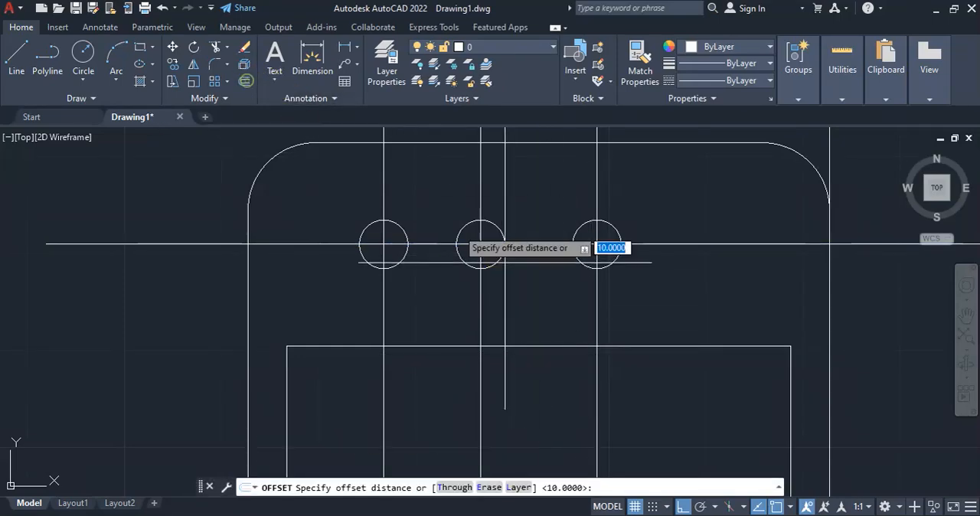
pyautogui.click(453, 488)
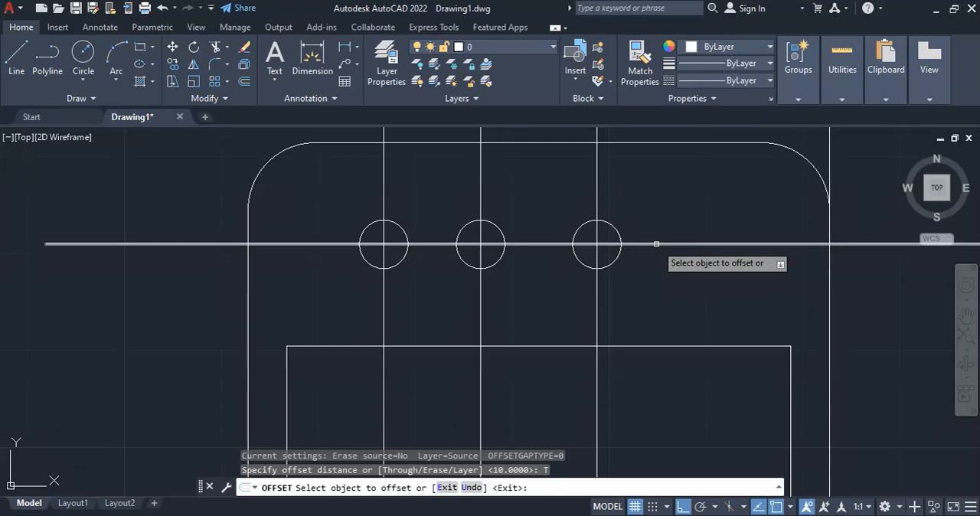
pyautogui.click(649, 245)
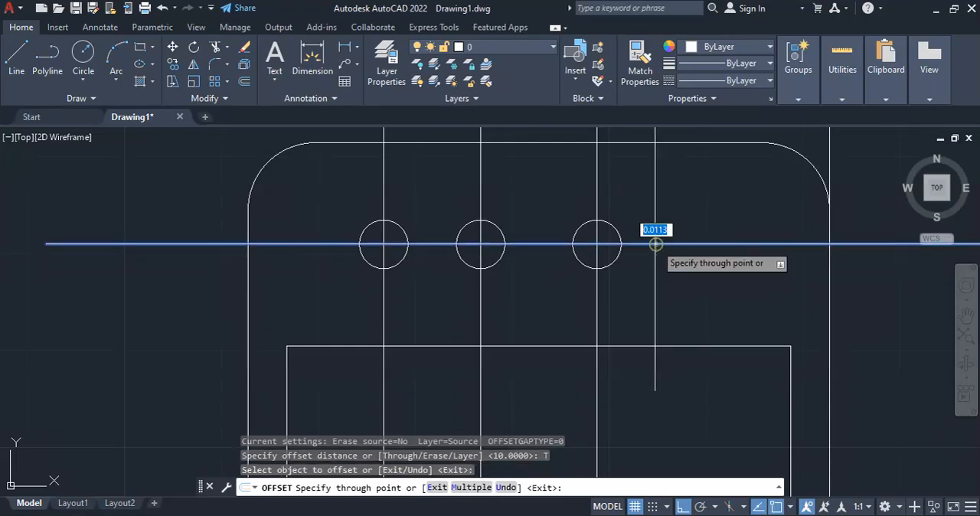
pyautogui.click(596, 220)
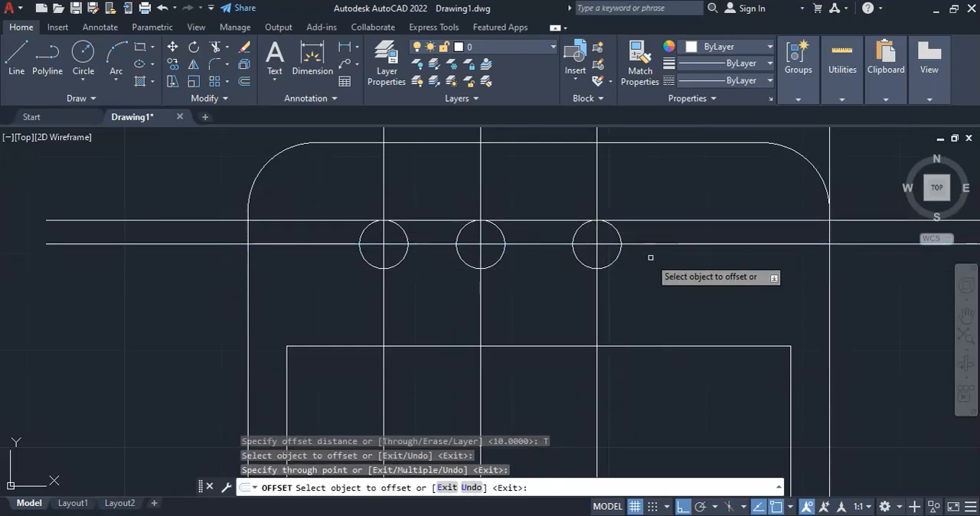
# Offset the original horizontal construction line downward with the Through option so it passes through the bottom of the rightmost circle
pyautogui.press('Return')
pyautogui.press('Return')
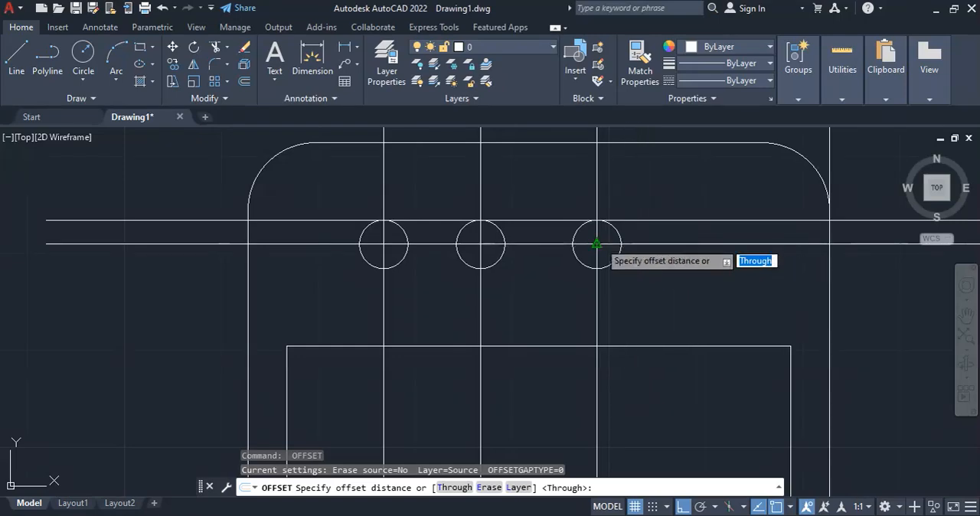
pyautogui.press('Escape')
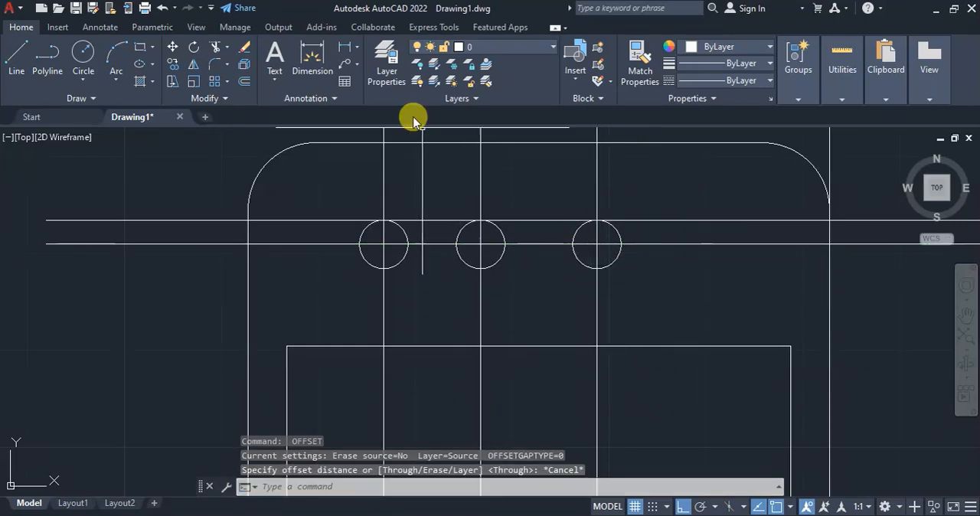
pyautogui.click(244, 81)
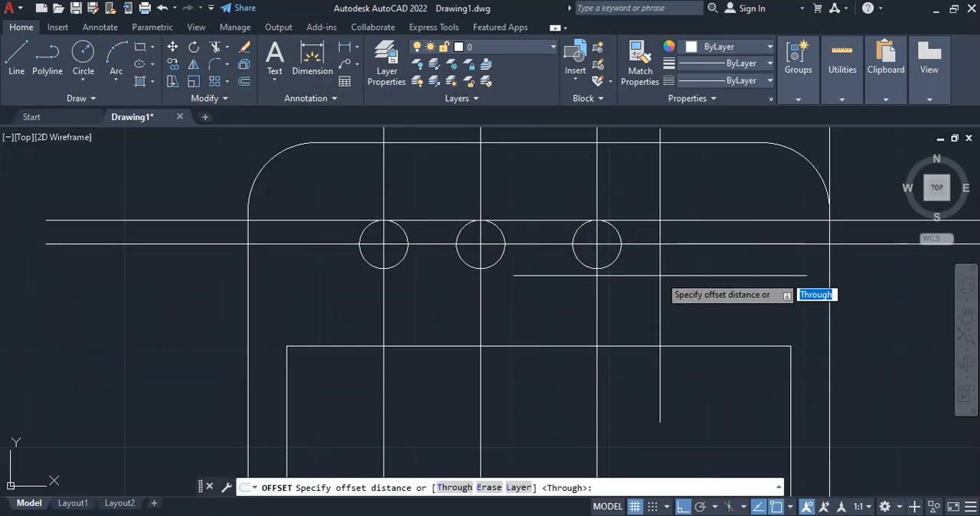
pyautogui.press('Return')
pyautogui.click(629, 244)
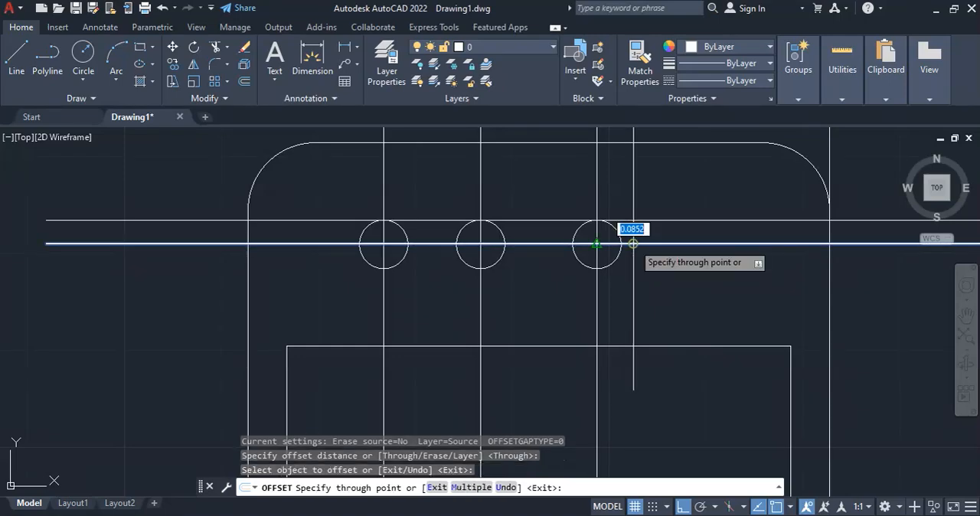
pyautogui.click(598, 268)
pyautogui.press('Escape')
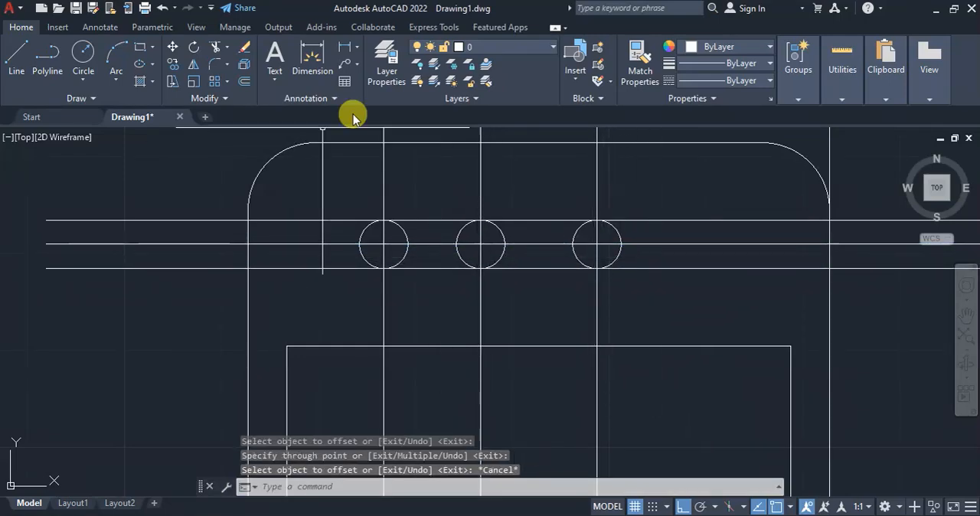
# Trim the facing inner halves of the middle and rightmost circles and the upper and lower lines beside them to form the speaker slot
pyautogui.click(216, 47)
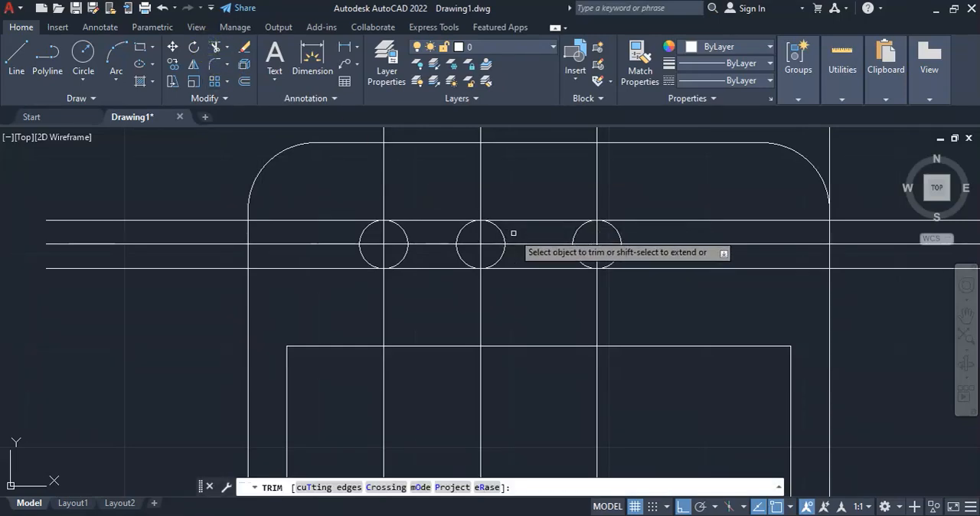
pyautogui.click(502, 254)
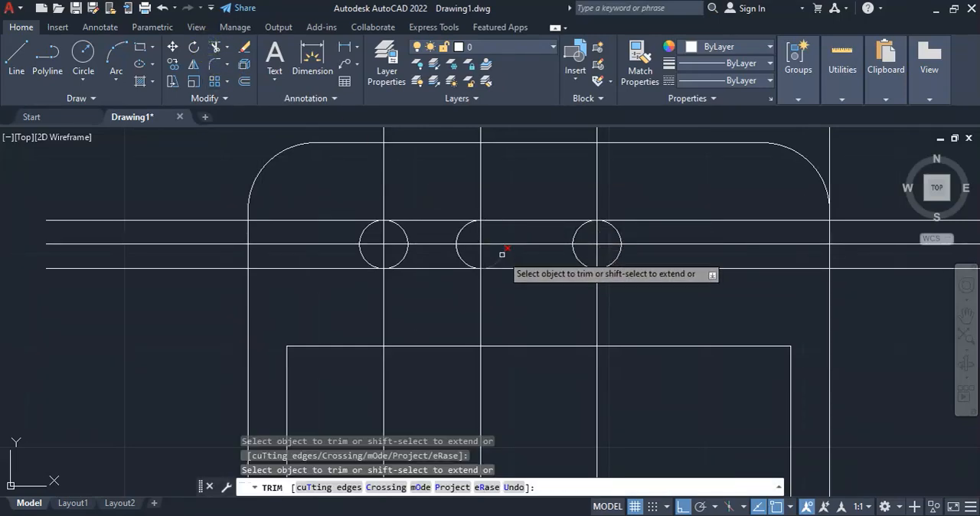
pyautogui.click(578, 228)
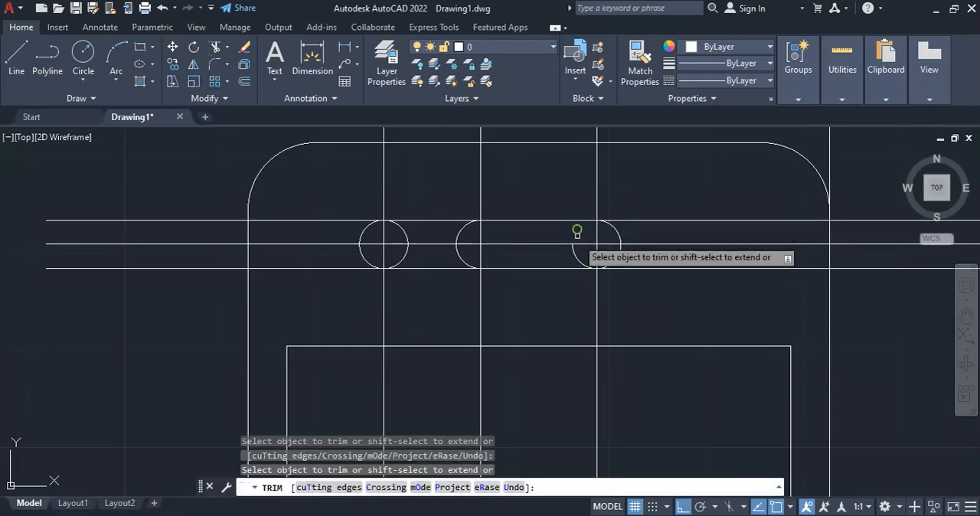
pyautogui.click(457, 220)
pyautogui.click(453, 267)
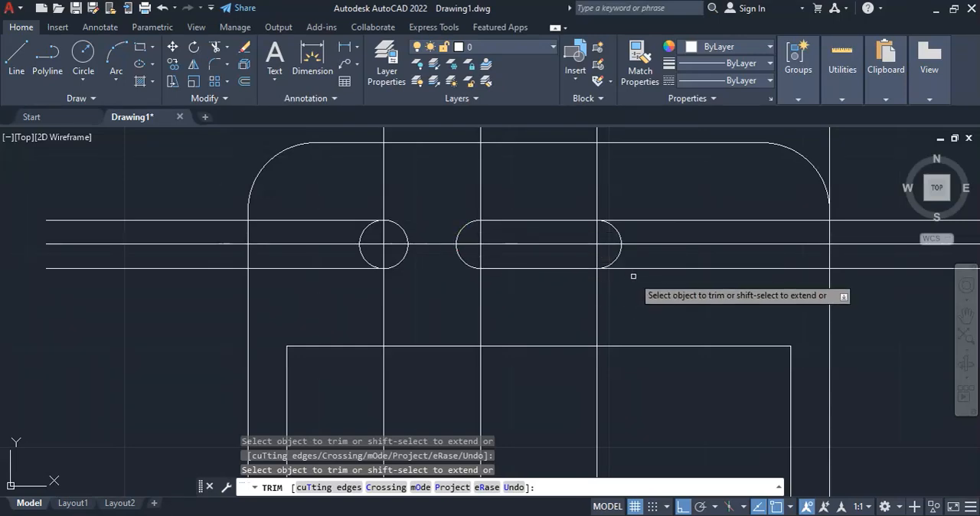
pyautogui.click(633, 268)
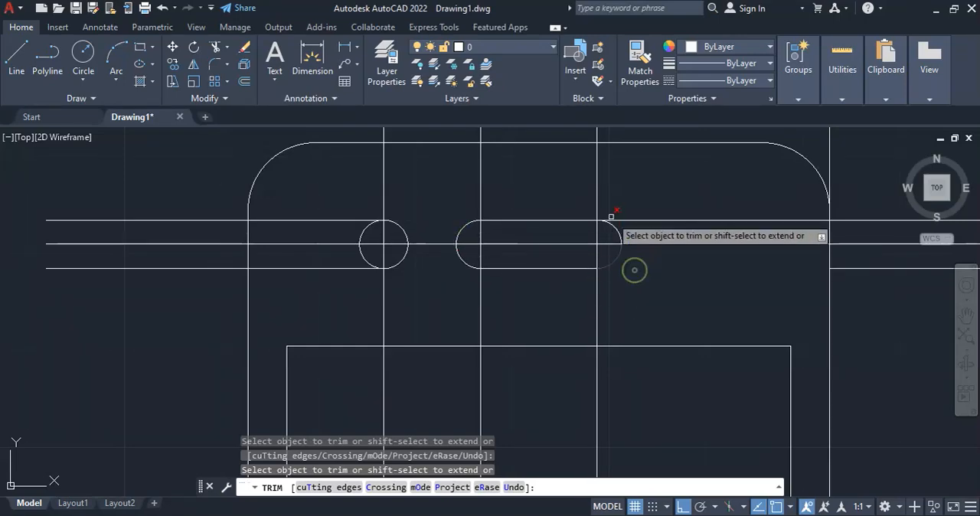
pyautogui.scroll(-2, 552, 188)
pyautogui.press('Escape')
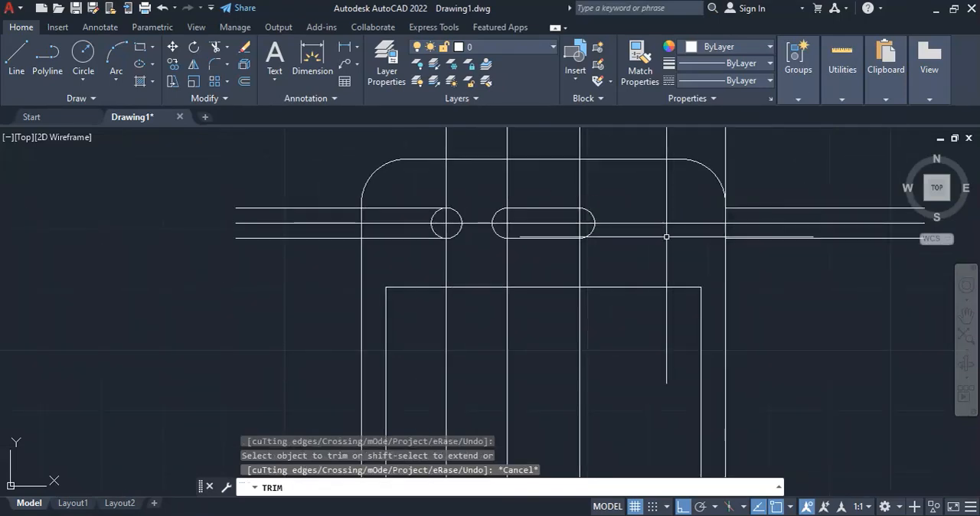
pyautogui.press('Escape')
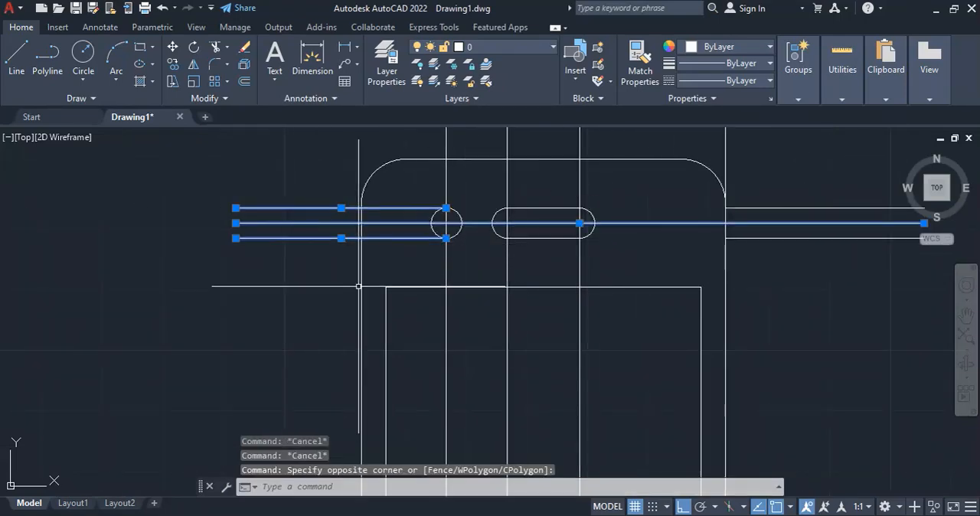
pyautogui.press('Escape')
pyautogui.press('Escape')
pyautogui.press('Escape')
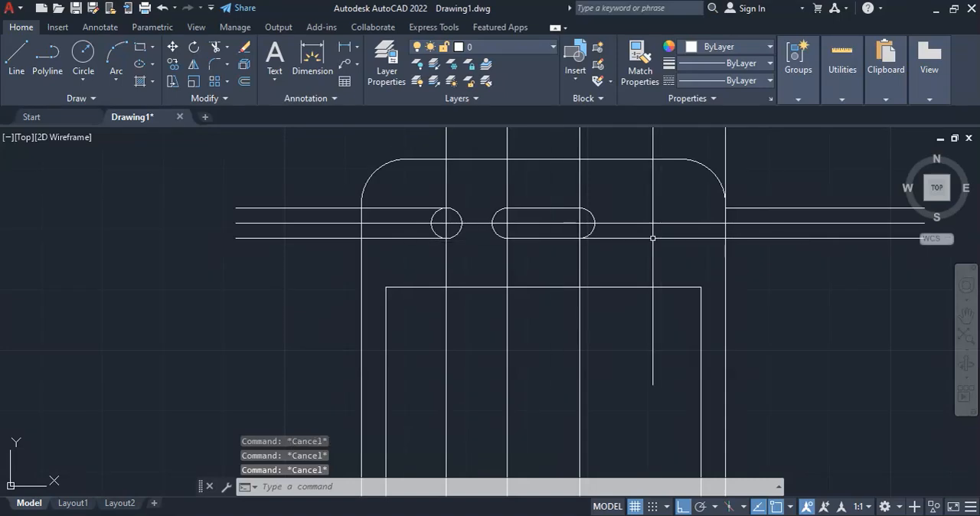
# Erase the four leftover segments of the upper and lower construction lines on both sides of the slot
pyautogui.scroll(-4, 471, 245)
pyautogui.scroll(2, 552, 283)
pyautogui.click(643, 201)
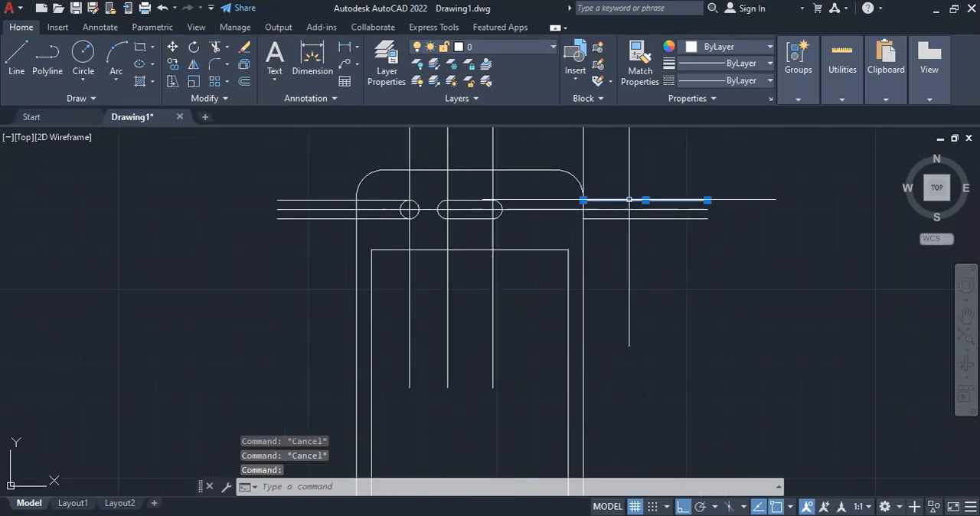
pyautogui.click(334, 200)
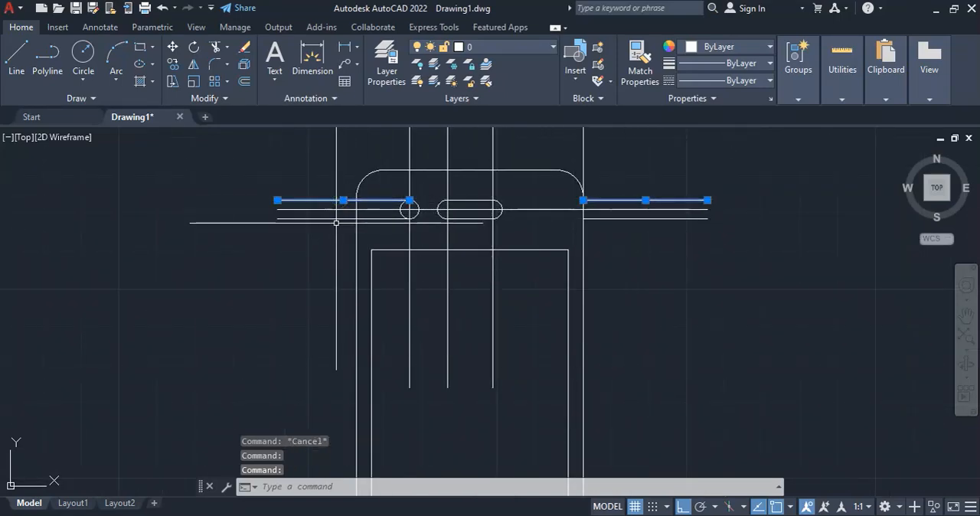
pyautogui.click(323, 219)
pyautogui.click(605, 220)
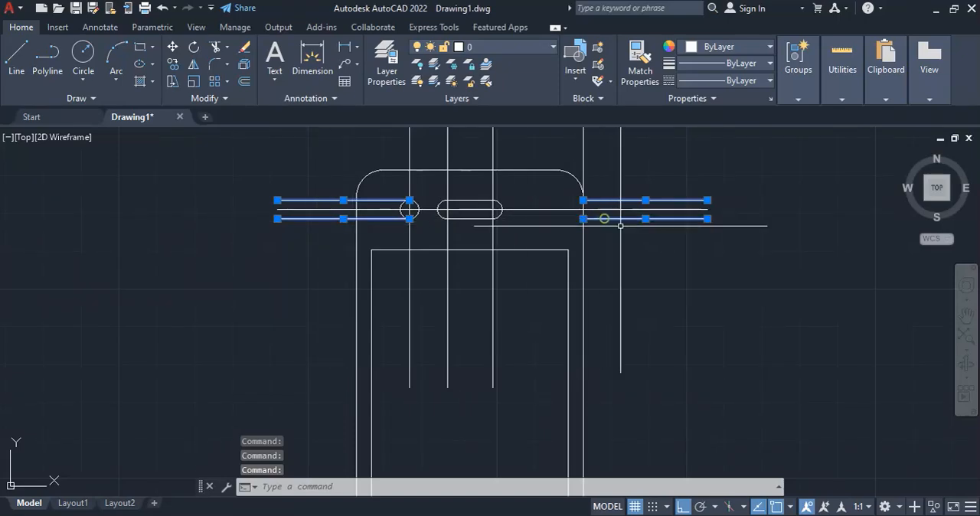
pyautogui.press('Delete')
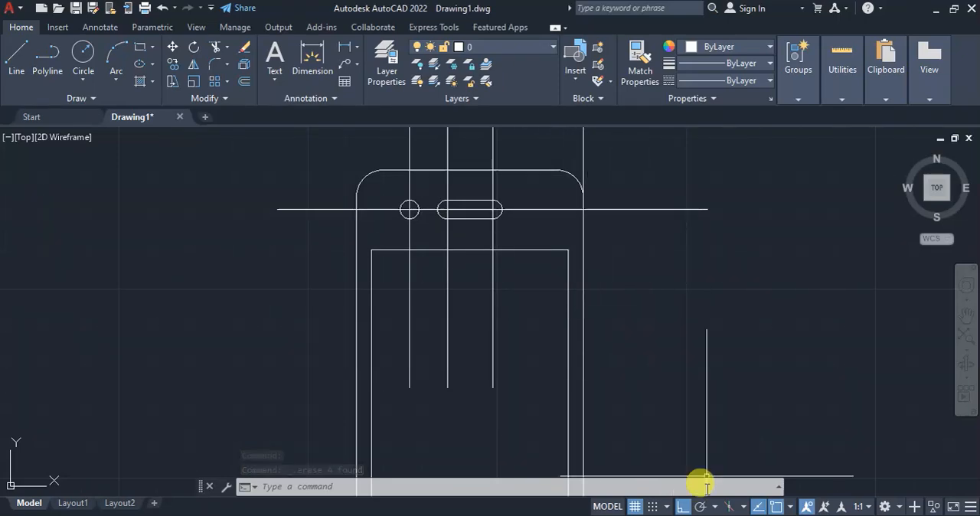
# Check the button dimensions in the reference PDF, then draw a horizontal line about 129 long rightward from the midpoint of the outline's bottom edge
pyautogui.moveTo(664, 515)
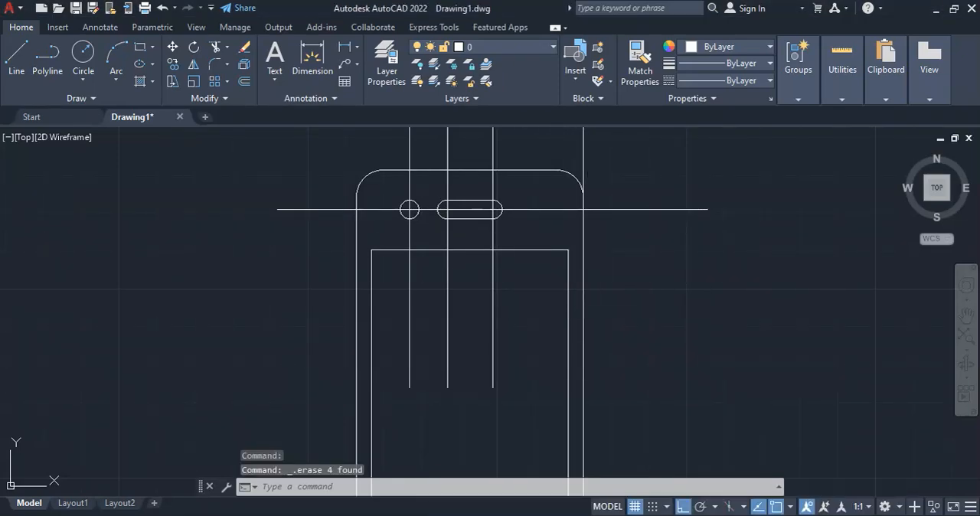
pyautogui.hotkey('alt', 'Tab')
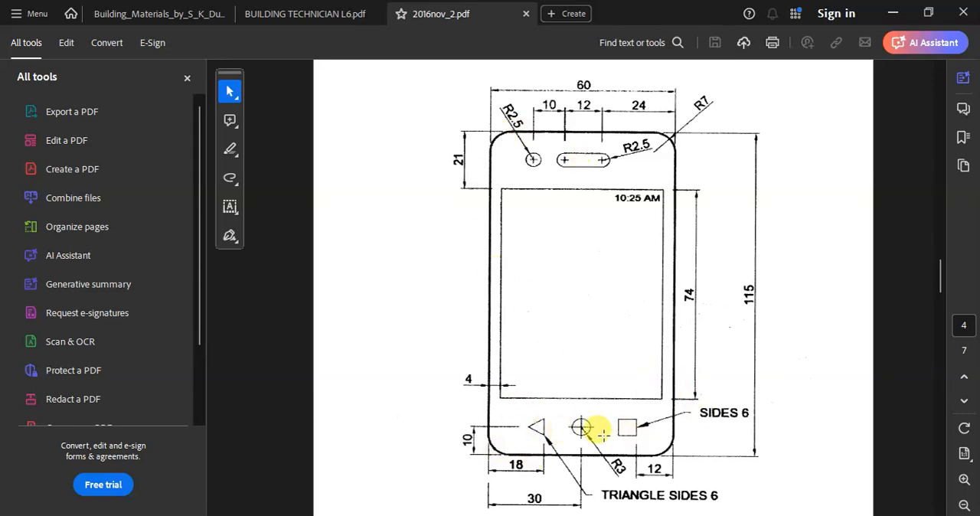
pyautogui.scroll(-3, 544, 302)
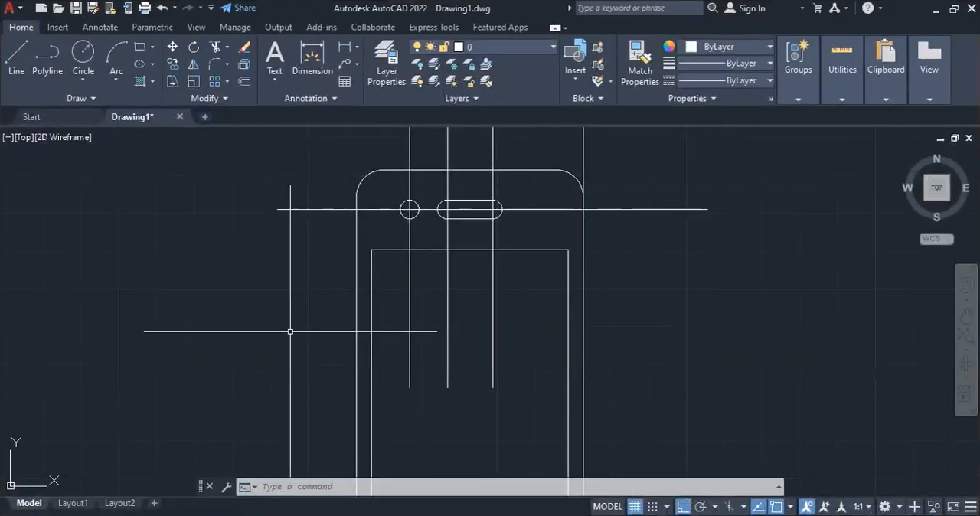
pyautogui.scroll(-5, 289, 332)
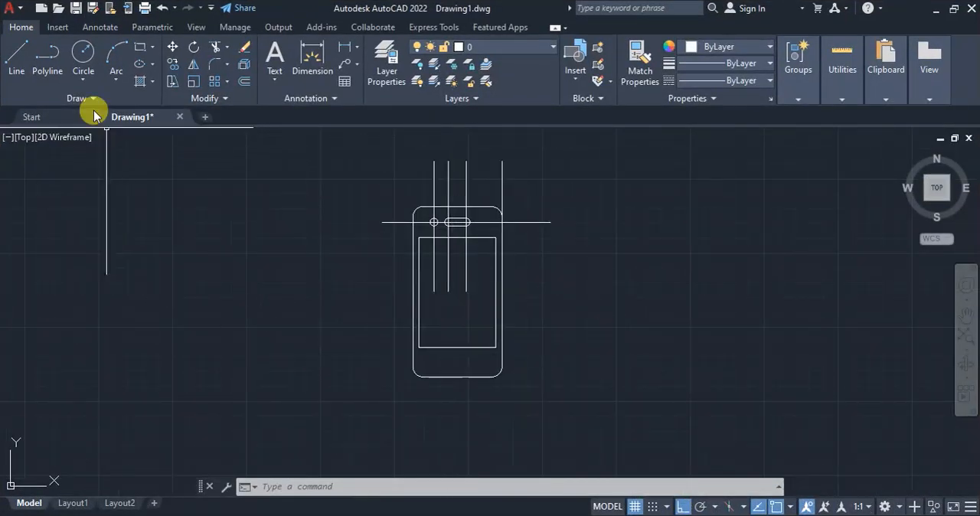
pyautogui.click(17, 58)
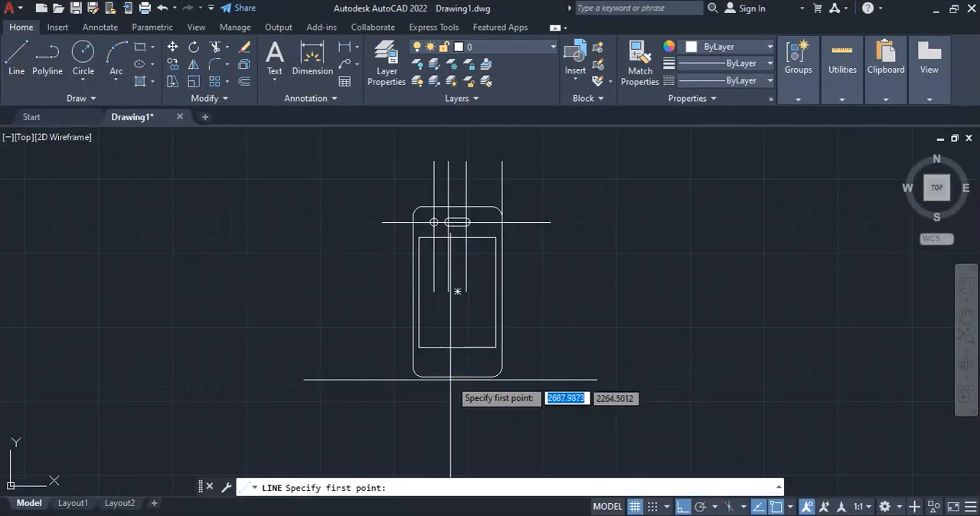
pyautogui.click(458, 376)
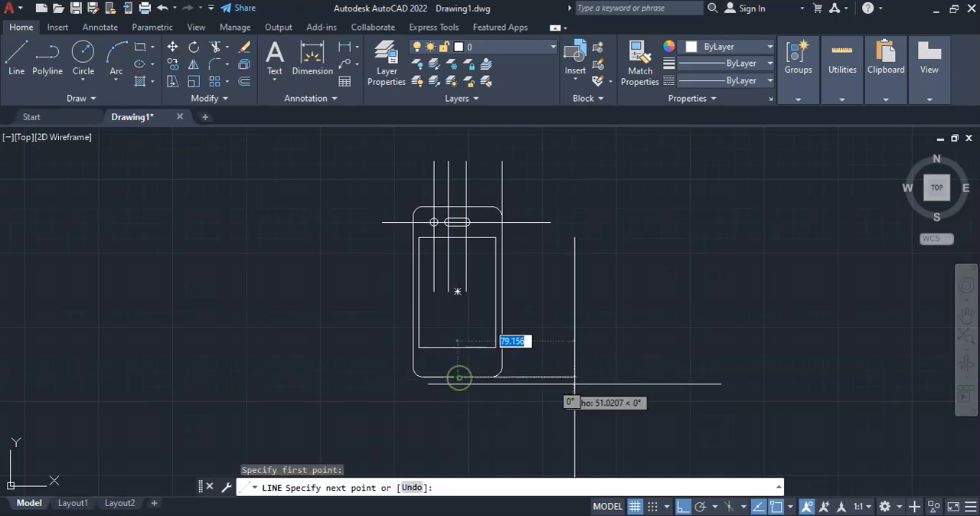
pyautogui.click(648, 380)
pyautogui.press('Return')
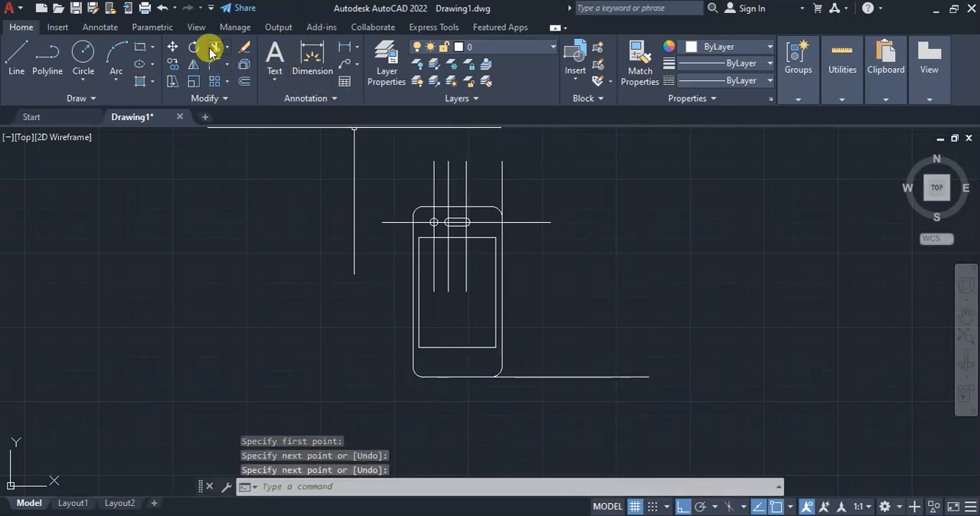
# Move the new horizontal line by its midpoint to the midpoint of the phone outline's bottom edge
pyautogui.click(171, 46)
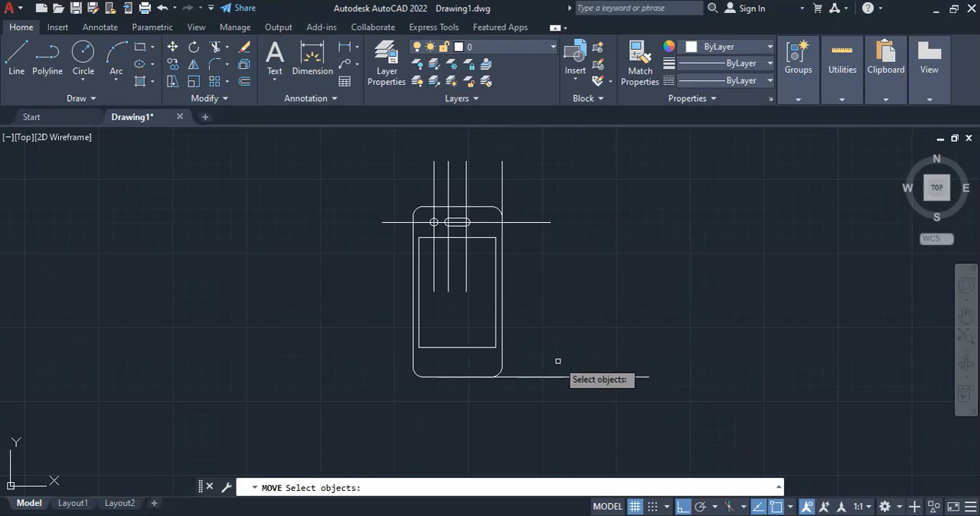
pyautogui.click(558, 377)
pyautogui.press('Return')
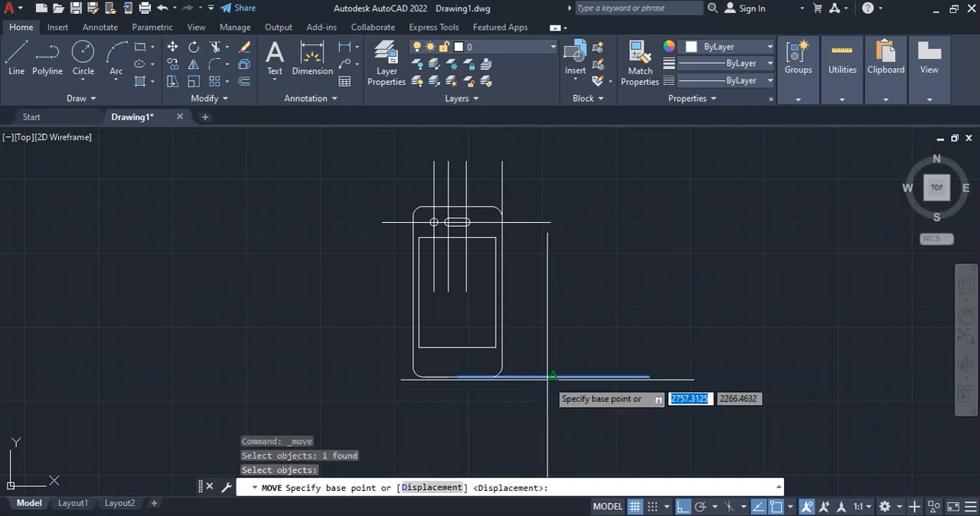
pyautogui.click(553, 377)
pyautogui.press('Escape')
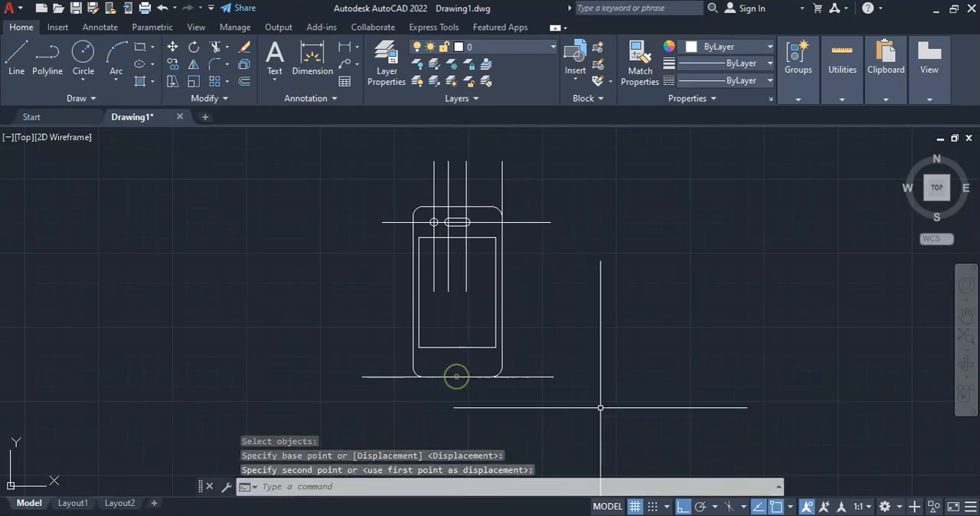
# Offset the centered bottom line upward by 10 to mark the height of the button centers
pyautogui.click(243, 81)
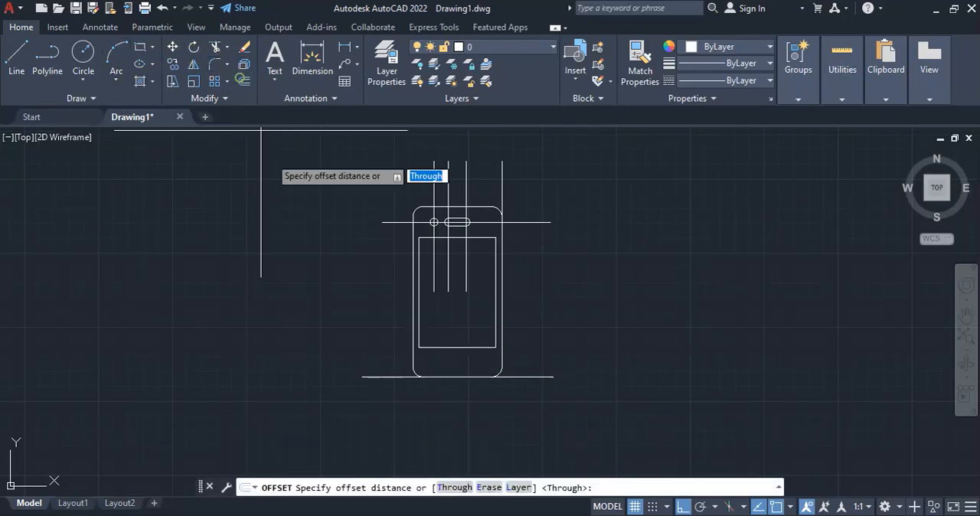
pyautogui.write('1')
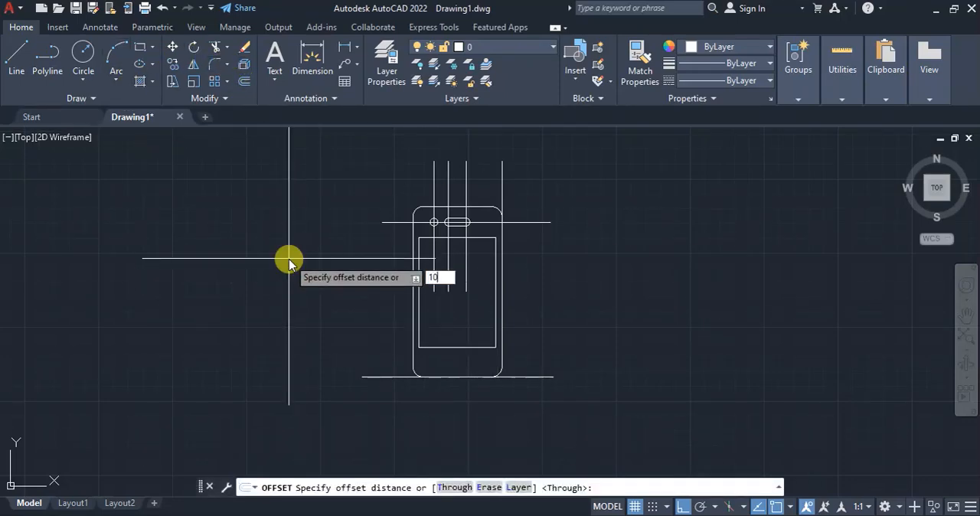
pyautogui.write('0')
pyautogui.press('Return')
pyautogui.click(386, 376)
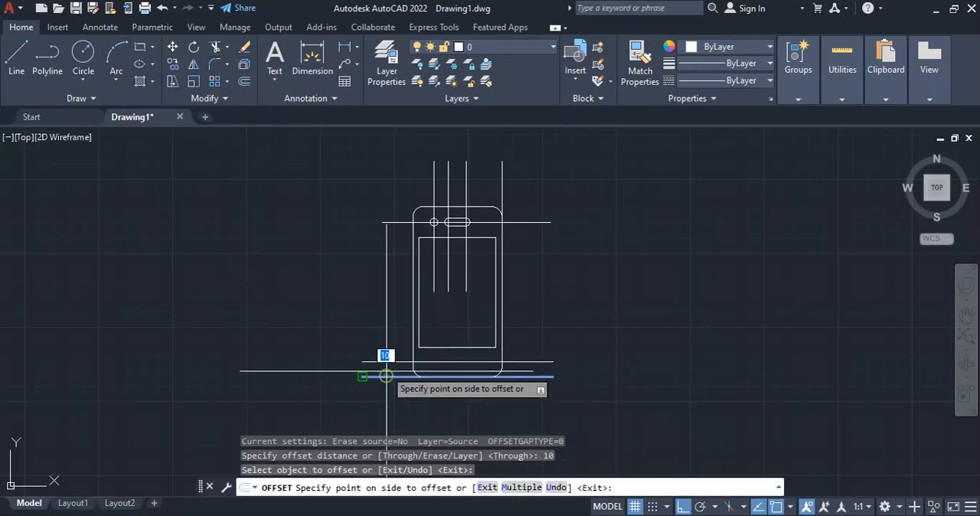
pyautogui.click(386, 377)
pyautogui.press('Escape')
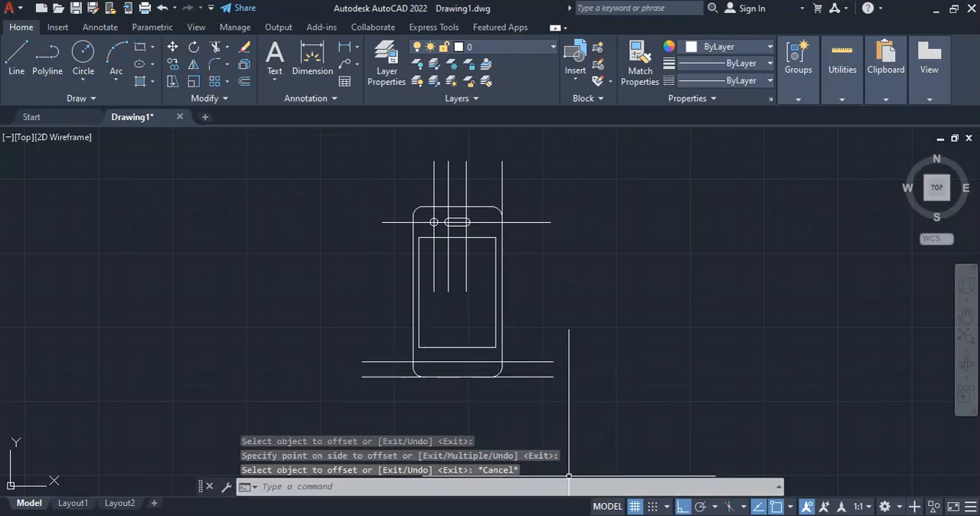
# Recheck the button positions in the reference PDF, then erase the four vertical construction lines running through the top of the phone
pyautogui.hotkey('alt', 'Tab')
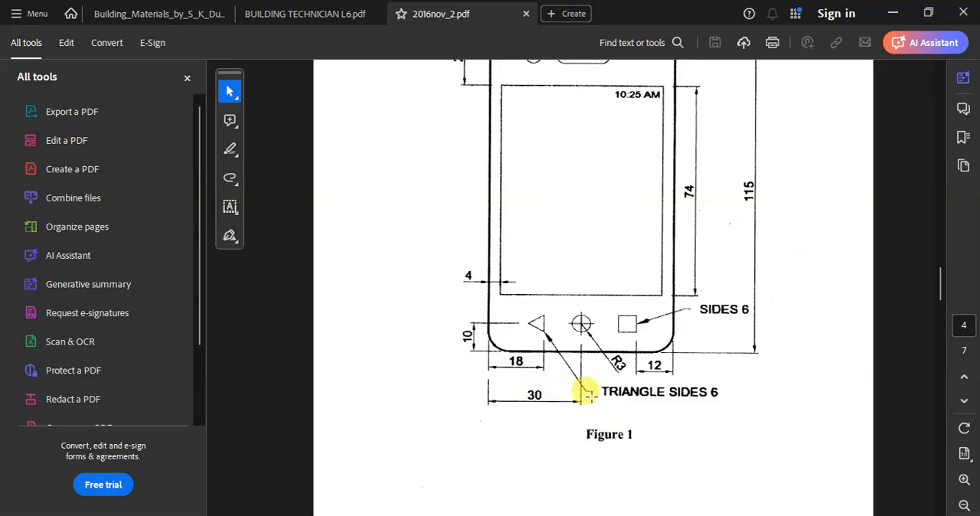
pyautogui.hotkey('alt', 'Tab')
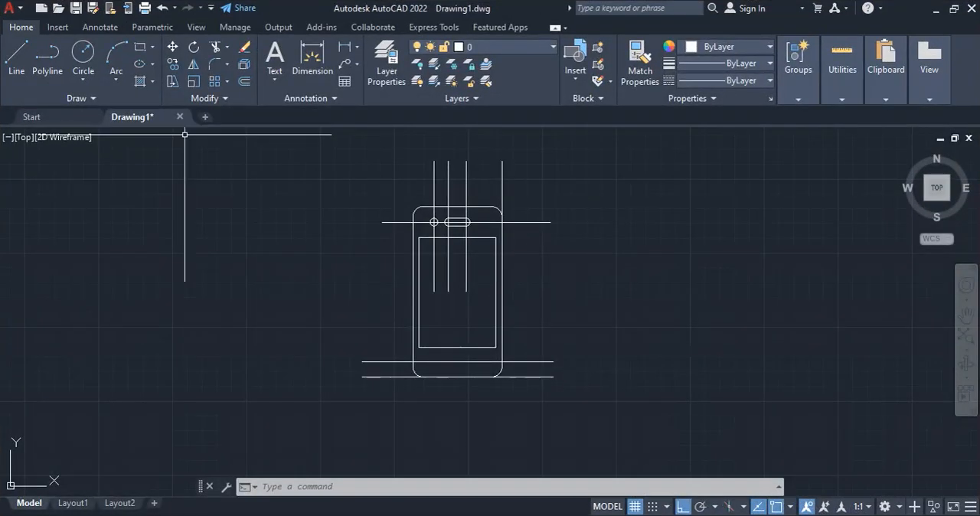
pyautogui.click(575, 177)
pyautogui.click(313, 163)
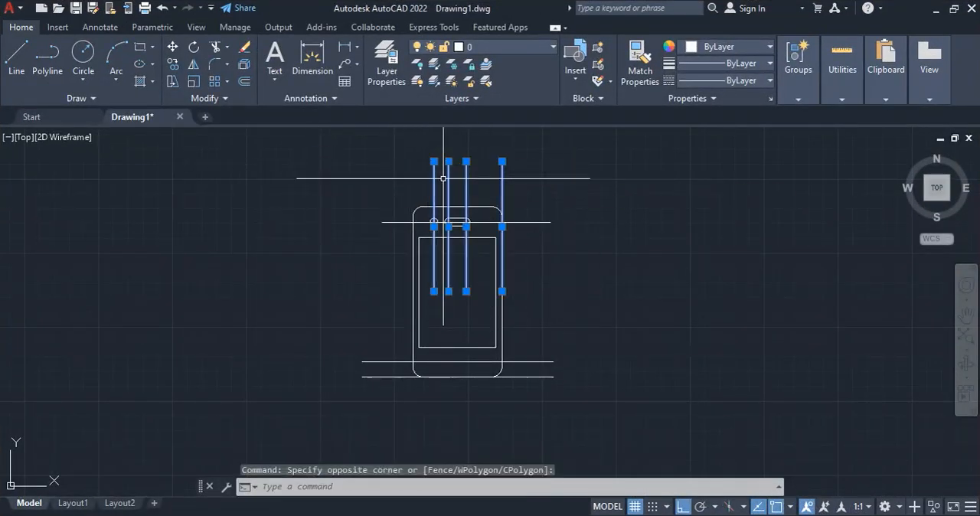
pyautogui.press('Delete')
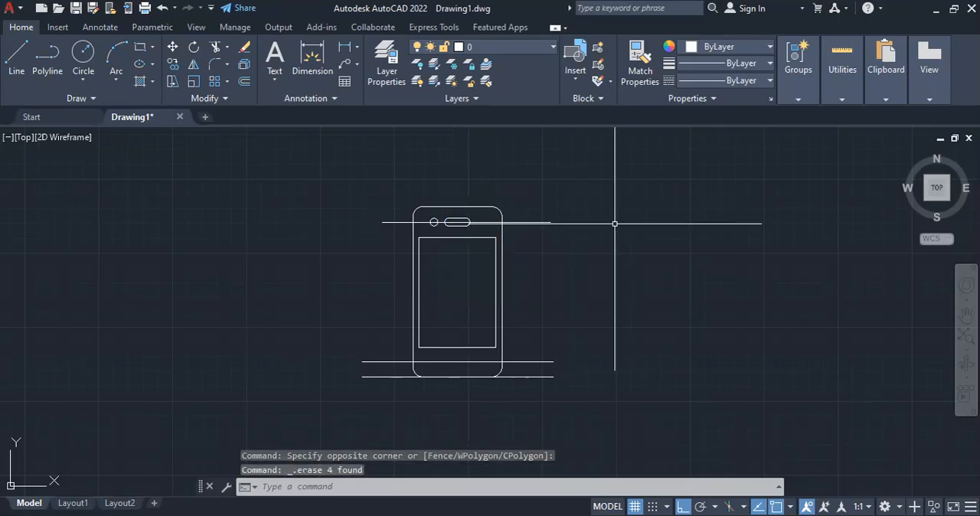
# Erase the horizontal construction line through the camera and speaker, then draw a vertical line downward from the lower end of the outline's left edge
pyautogui.click(515, 222)
pyautogui.press('Delete')
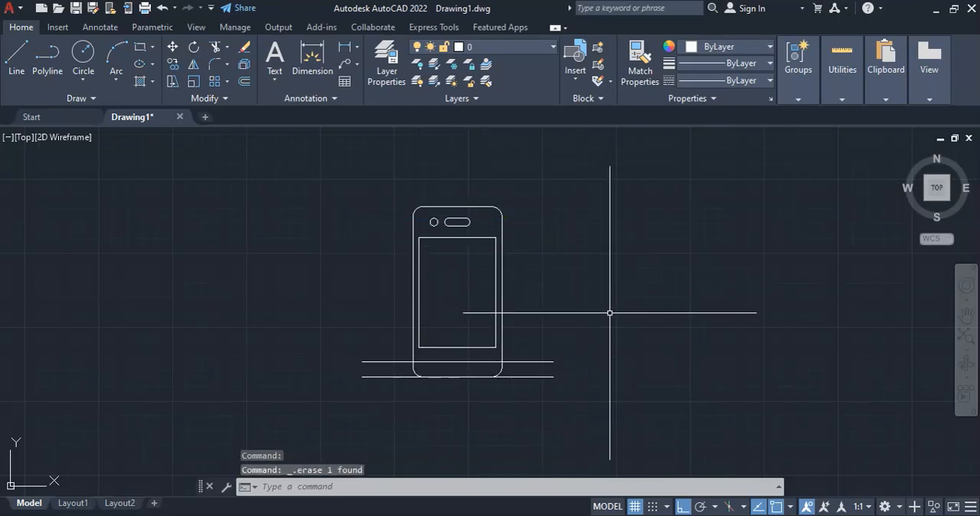
pyautogui.click(16, 67)
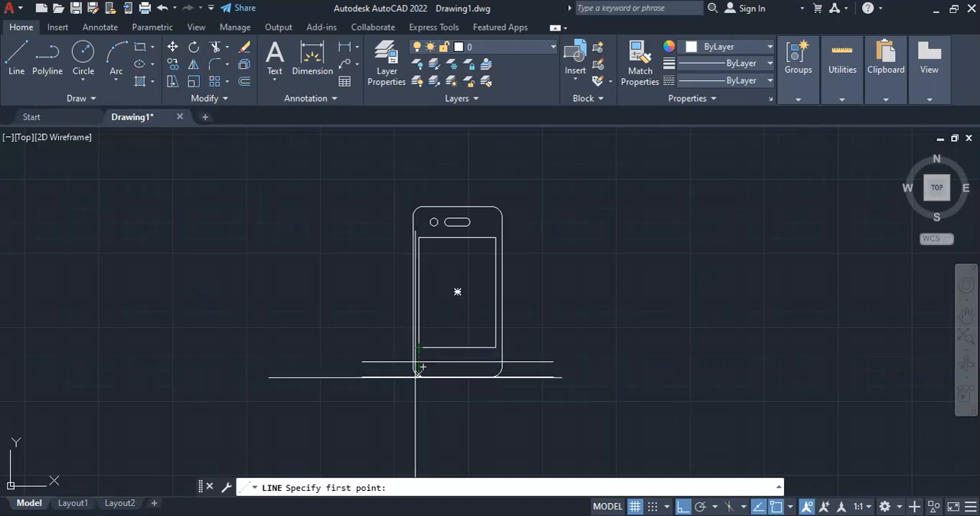
pyautogui.scroll(5, 415, 375)
pyautogui.click(399, 311)
pyautogui.scroll(-5, 400, 308)
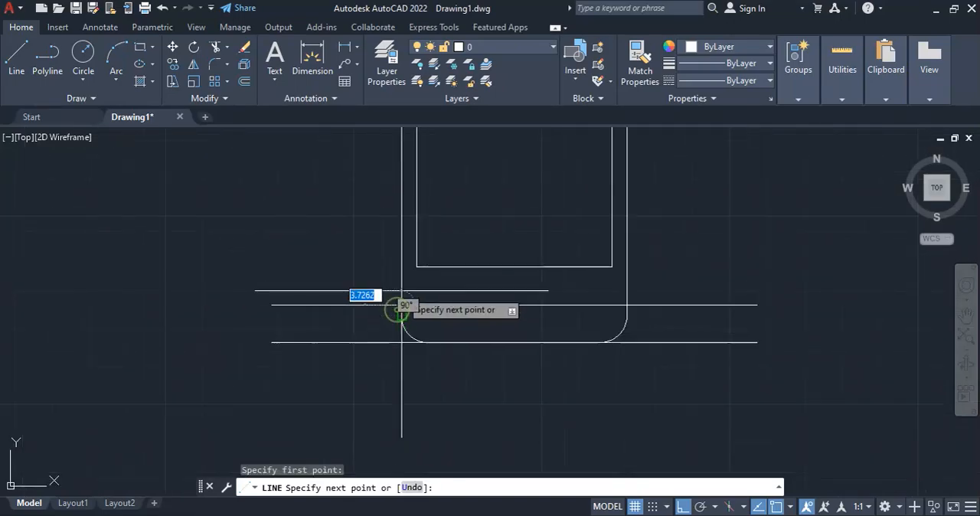
pyautogui.click(405, 368)
pyautogui.press('Return')
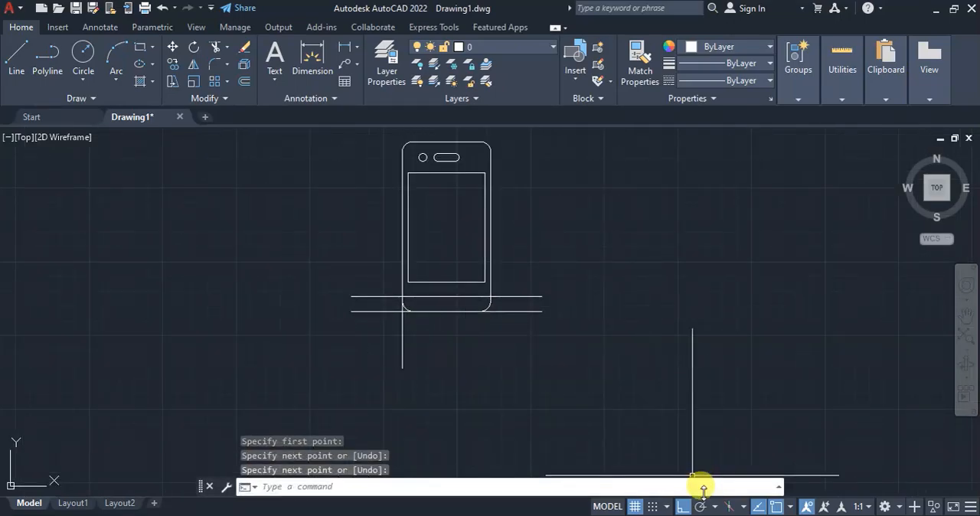
# Check the triangle's position in the reference PDF, then offset the left vertical construction line 18 to the right
pyautogui.click(712, 514)
pyautogui.click(711, 515)
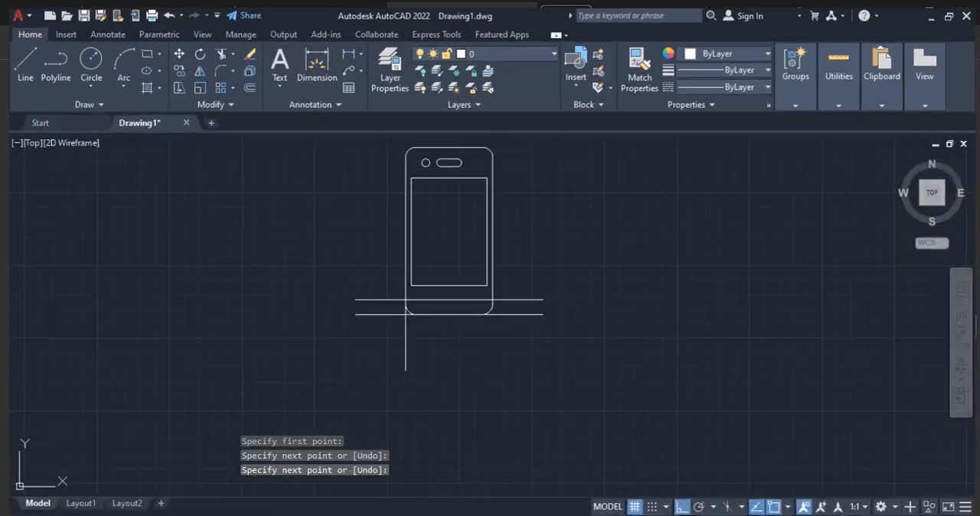
pyautogui.click(244, 64)
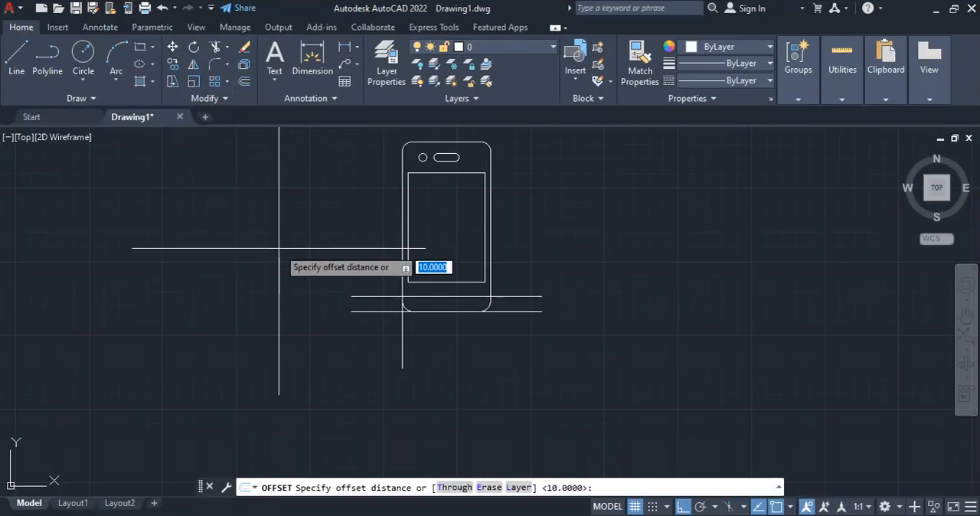
pyautogui.write('18')
pyautogui.press('Return')
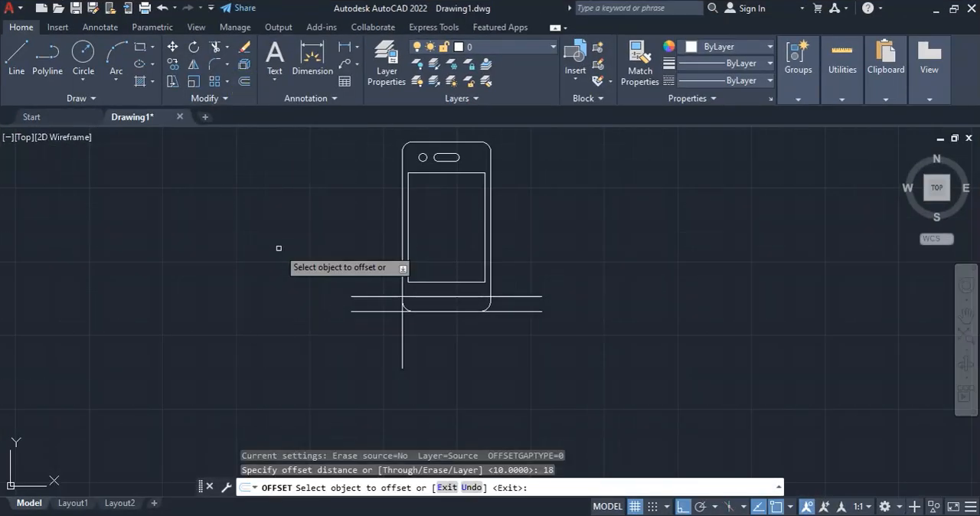
pyautogui.click(403, 341)
pyautogui.click(536, 352)
pyautogui.press('Return')
pyautogui.press('Return')
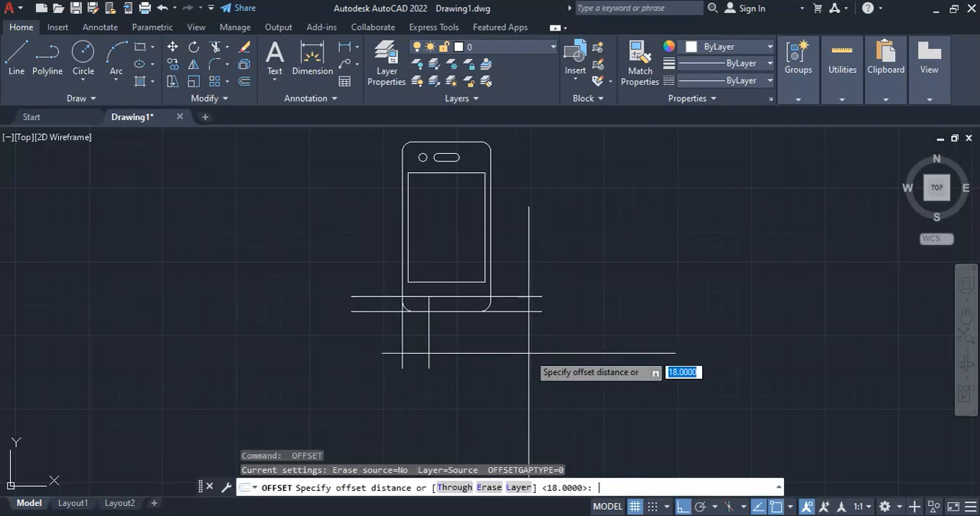
# Offset the left vertical construction line 30 to the right for the circle's center, then recheck the button dimensions in the reference PDF
pyautogui.write('30')
pyautogui.press('Return')
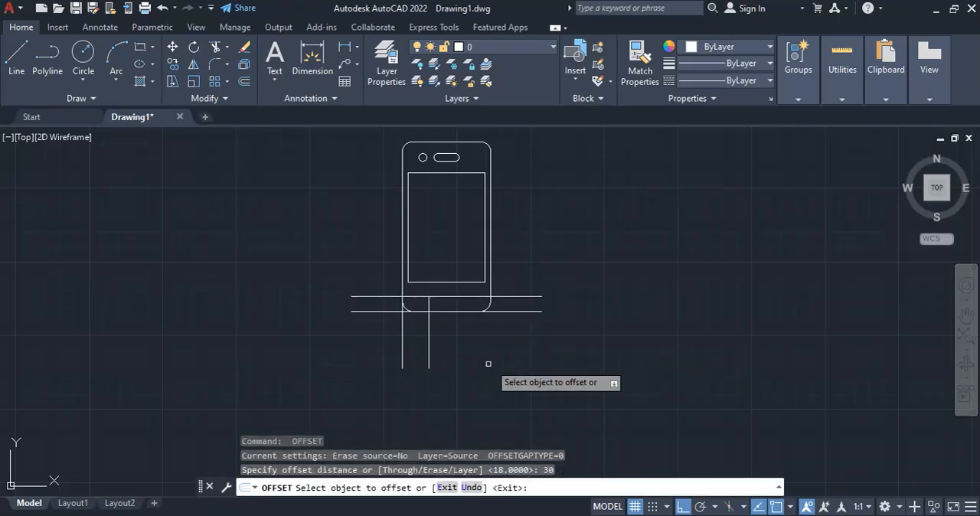
pyautogui.click(402, 350)
pyautogui.click(553, 413)
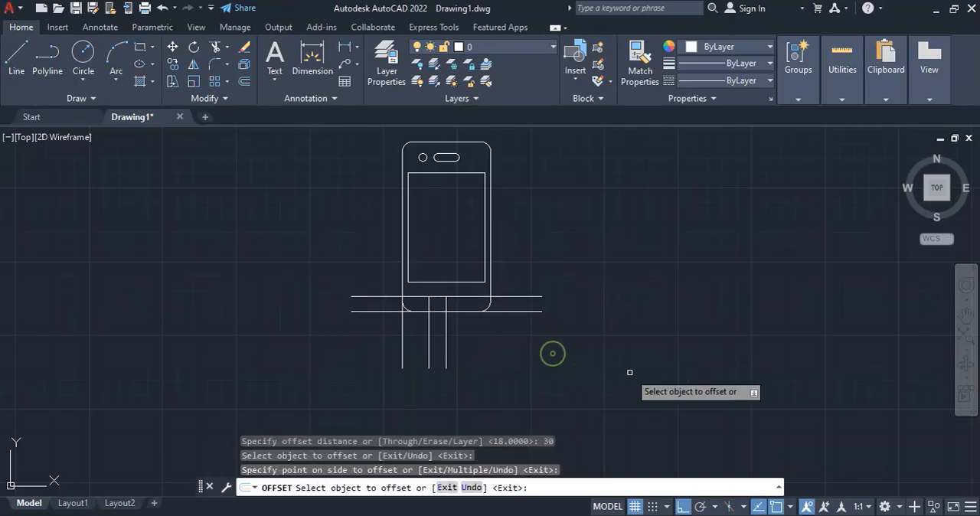
pyautogui.hotkey('alt', 'Tab')
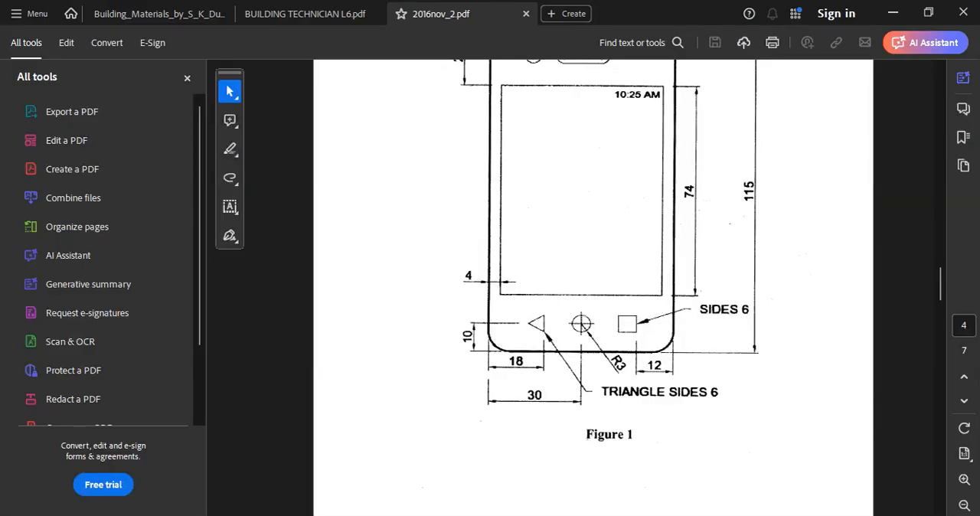
pyautogui.hotkey('alt', 'Tab')
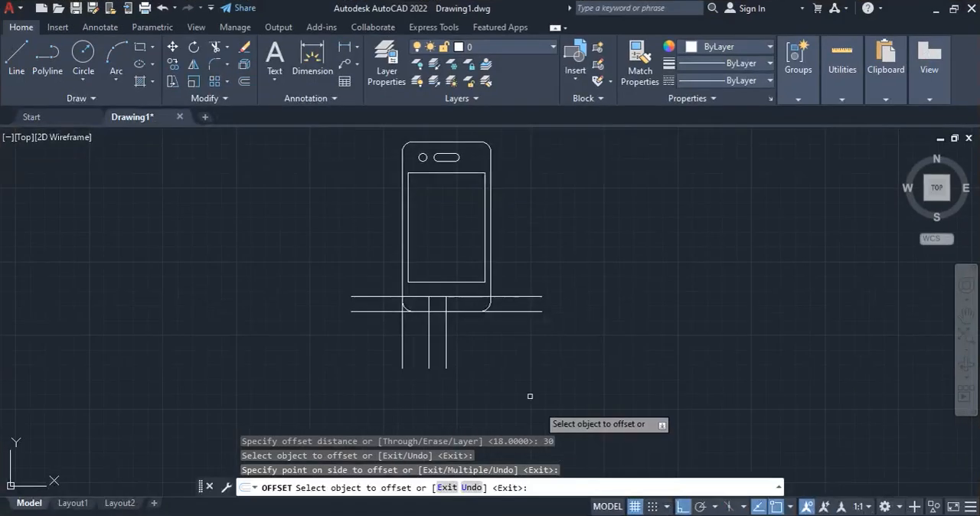
pyautogui.press('Escape')
# Draw a vertical construction line downward from where the phone's right edge meets the button center line
pyautogui.click(20, 40)
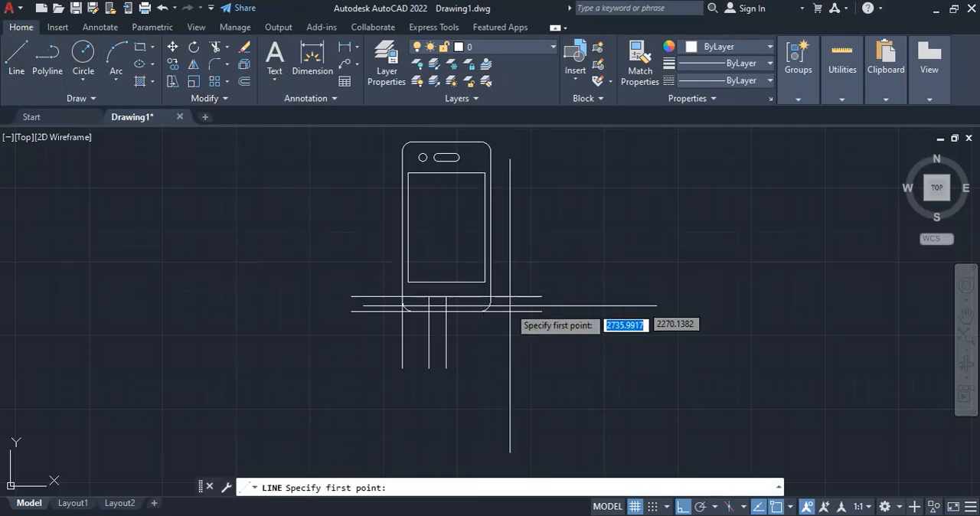
pyautogui.click(489, 296)
pyautogui.click(497, 399)
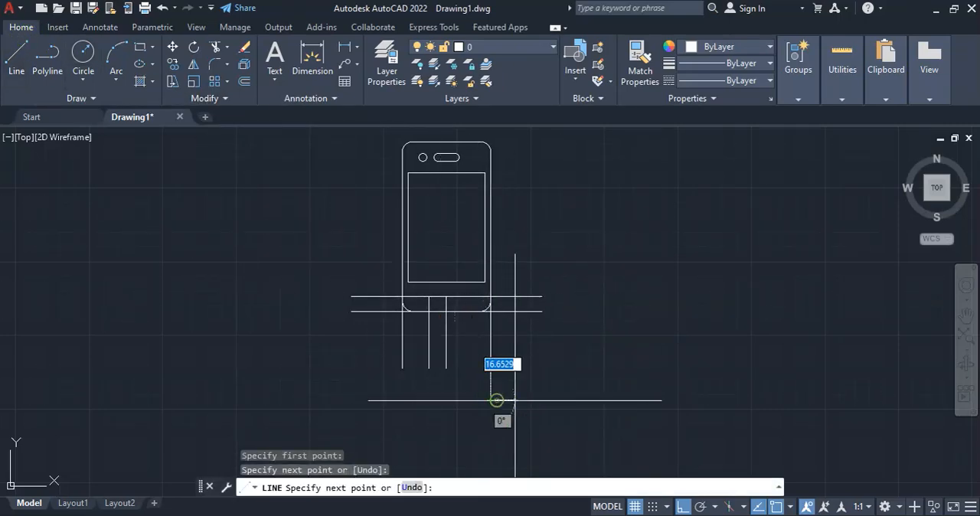
pyautogui.press('Return')
# Check the square's distance from the right edge in the reference PDF, then offset the right vertical construction line 12 to the left
pyautogui.hotkey('alt', 'Tab')
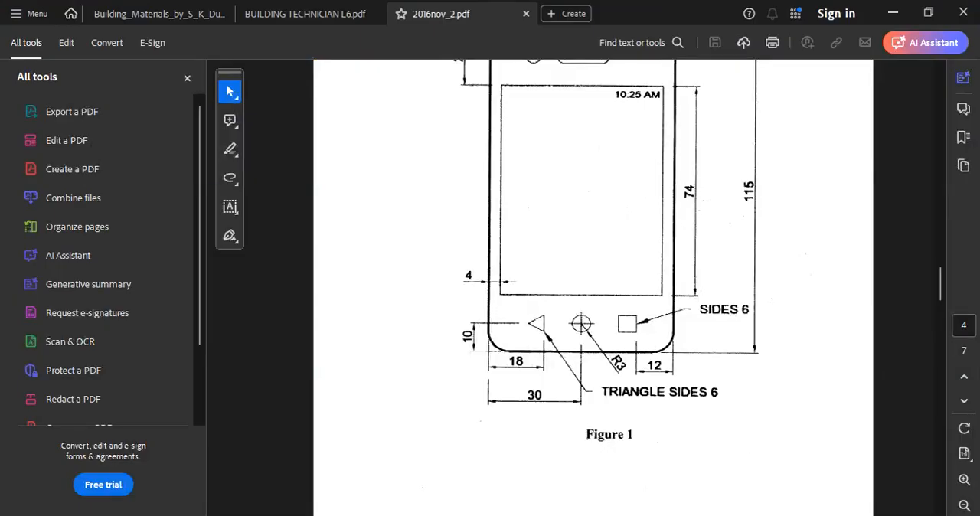
pyautogui.hotkey('alt', 'Tab')
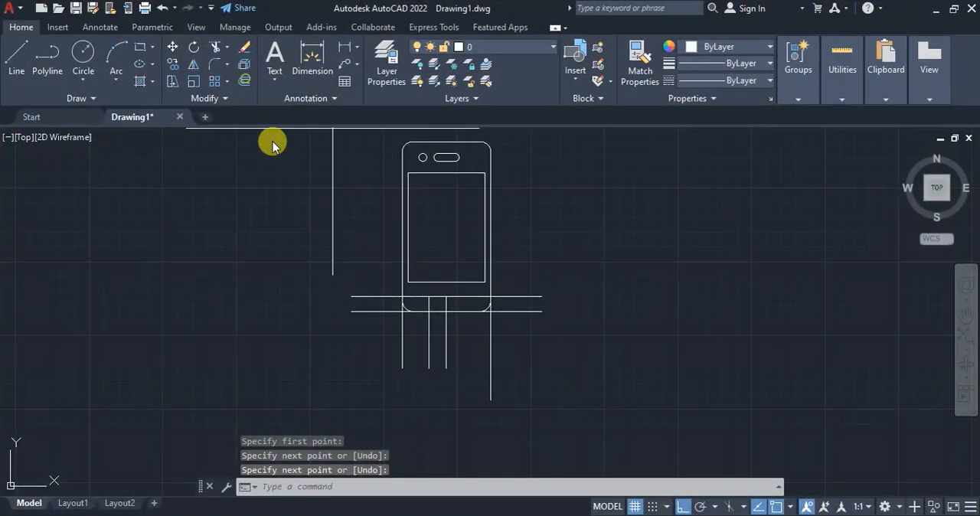
pyautogui.click(244, 80)
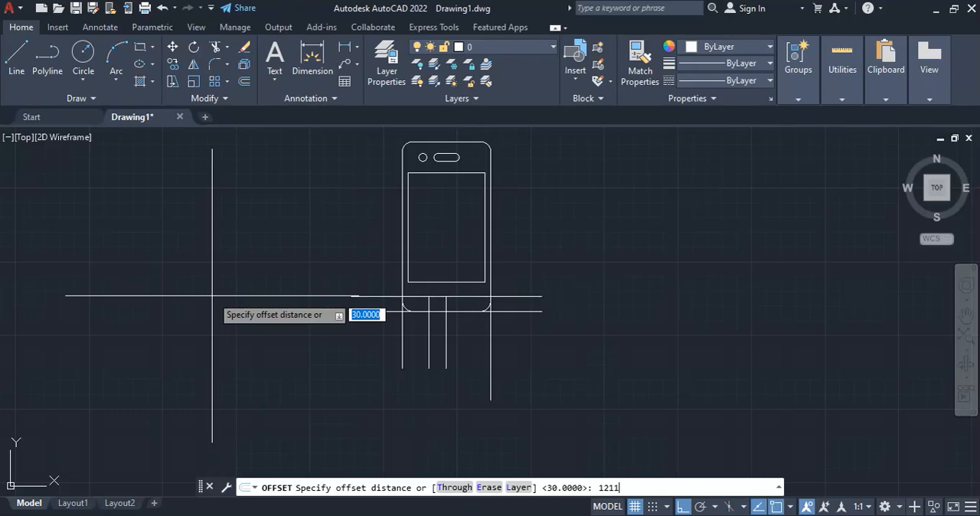
pyautogui.press('Escape')
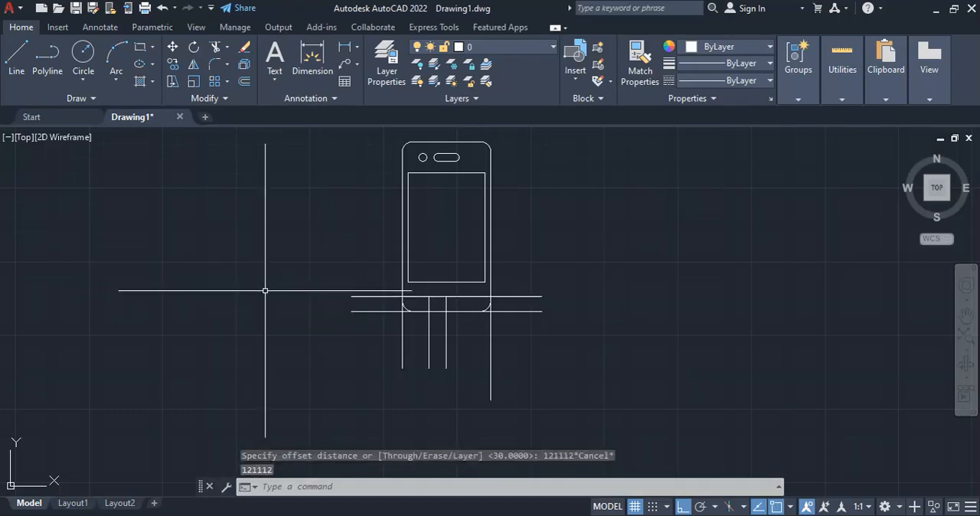
pyautogui.click(242, 80)
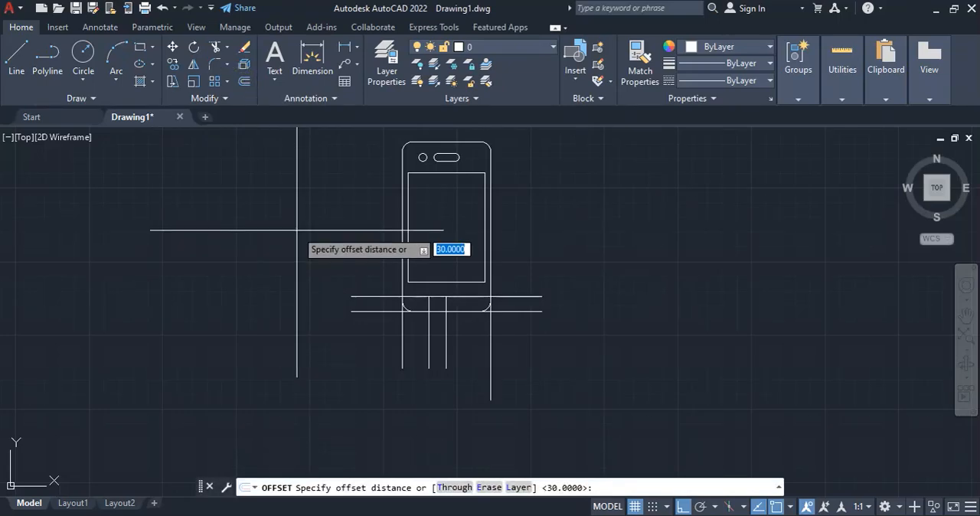
pyautogui.write('12')
pyautogui.press('Return')
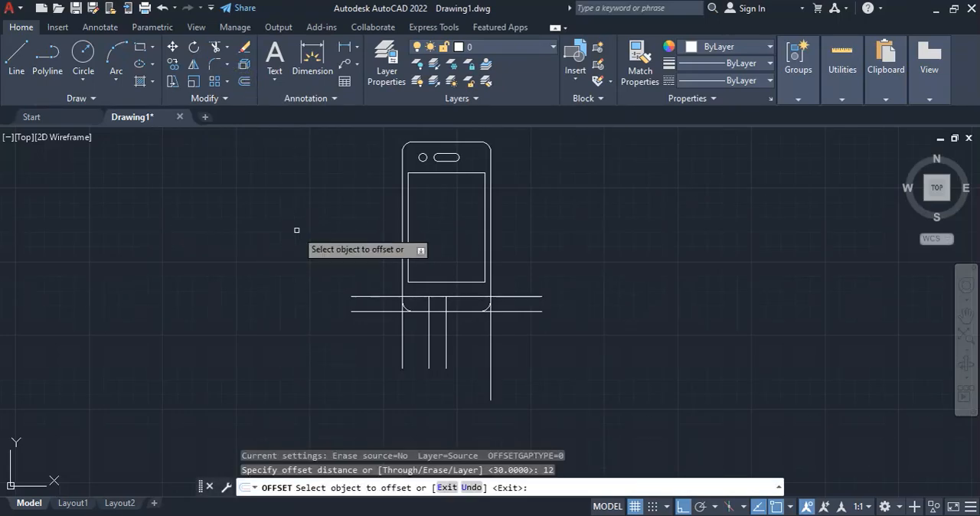
pyautogui.click(490, 337)
pyautogui.click(429, 359)
pyautogui.press('Escape')
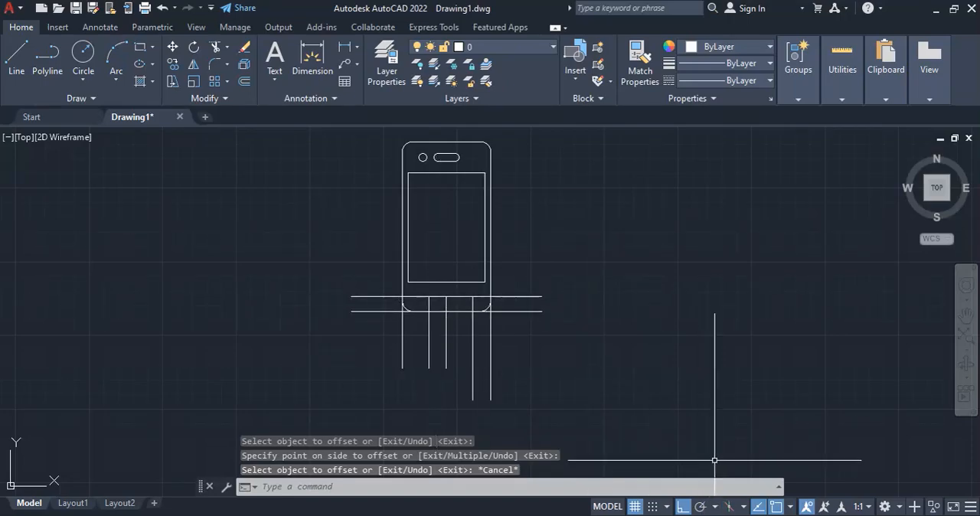
# Check the triangle's size in the reference PDF, then start a polyline in empty space beside the phone with a side 6 long at 30°
pyautogui.hotkey('alt', 'Tab')
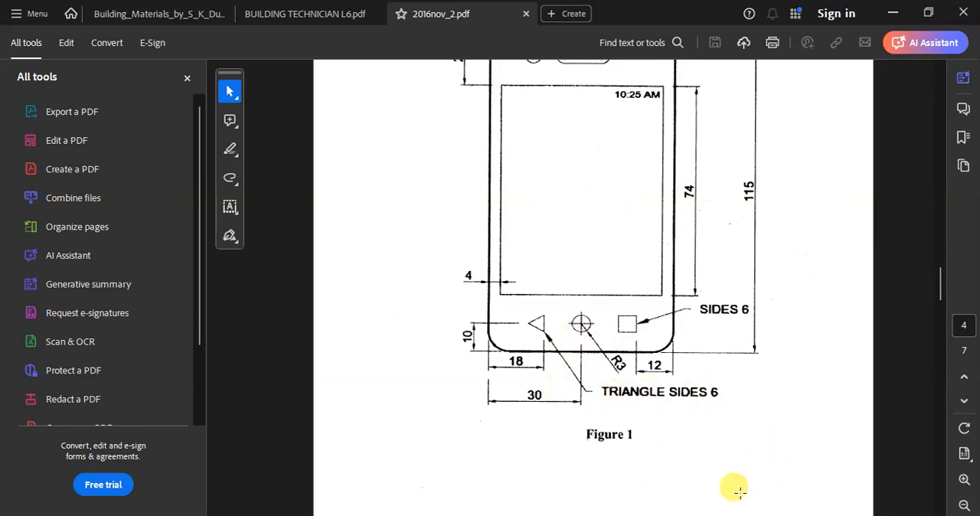
pyautogui.click(681, 515)
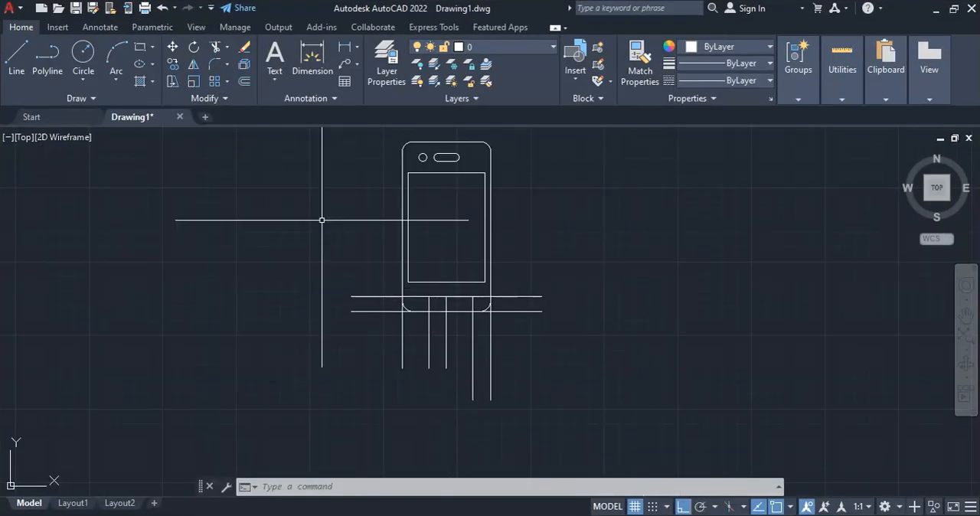
pyautogui.click(46, 60)
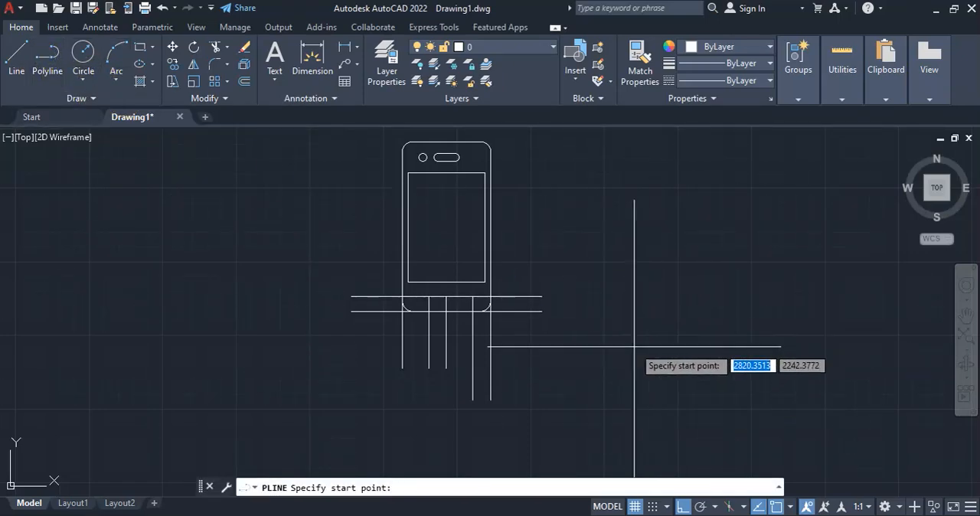
pyautogui.click(611, 346)
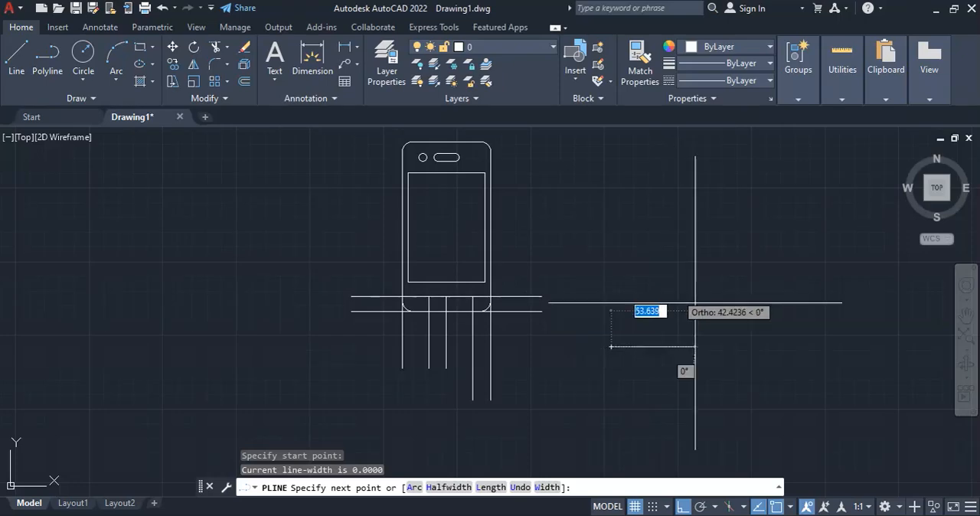
pyautogui.click(681, 506)
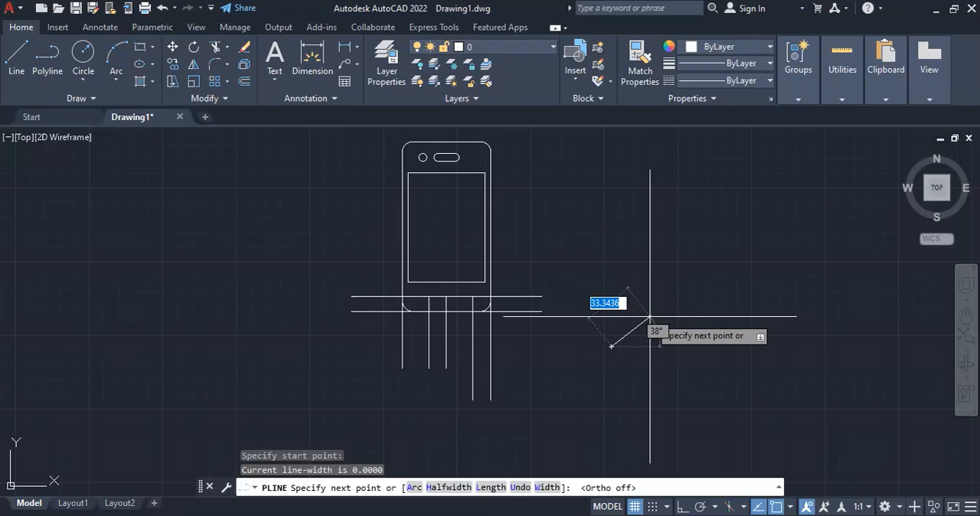
pyautogui.press('Tab')
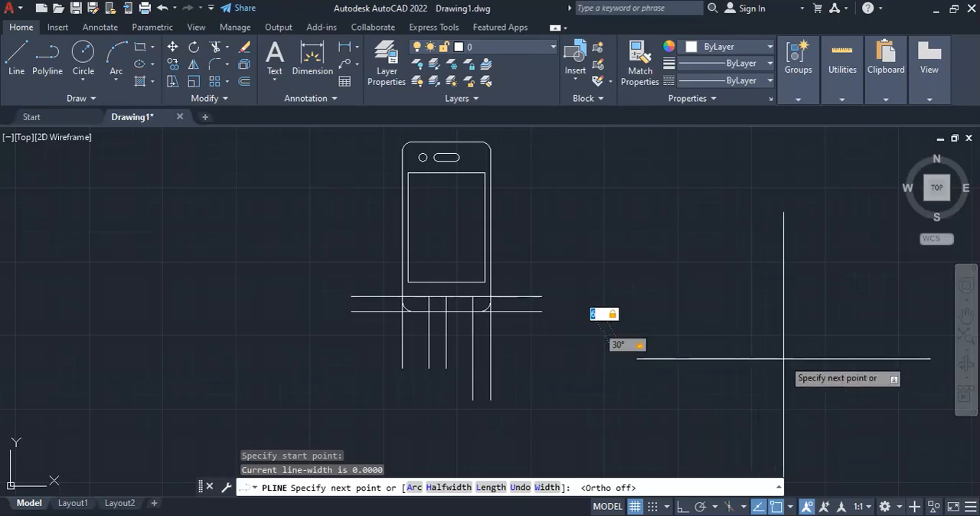
pyautogui.press('Return')
# With Ortho on, add a vertical side 6 long straight down and close the triangle at its starting point
pyautogui.scroll(5, 630, 374)
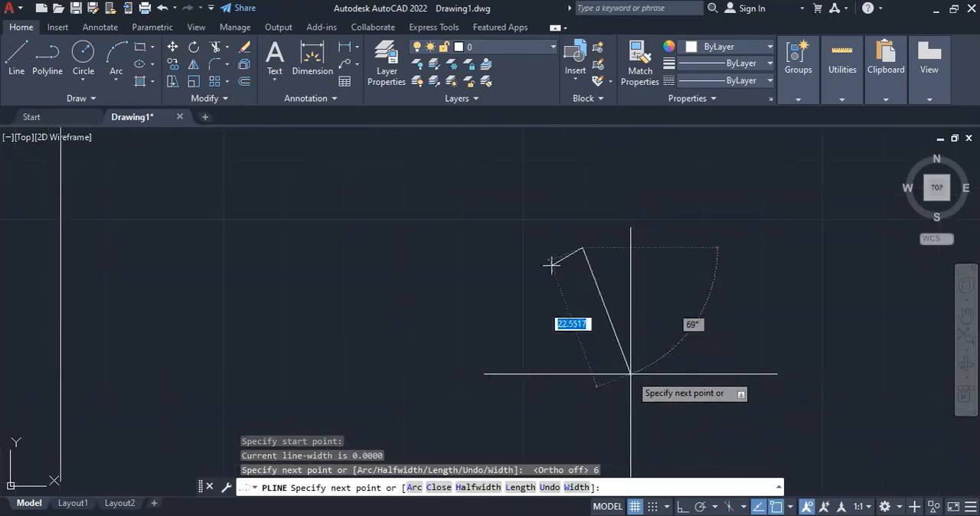
pyautogui.scroll(2, 630, 374)
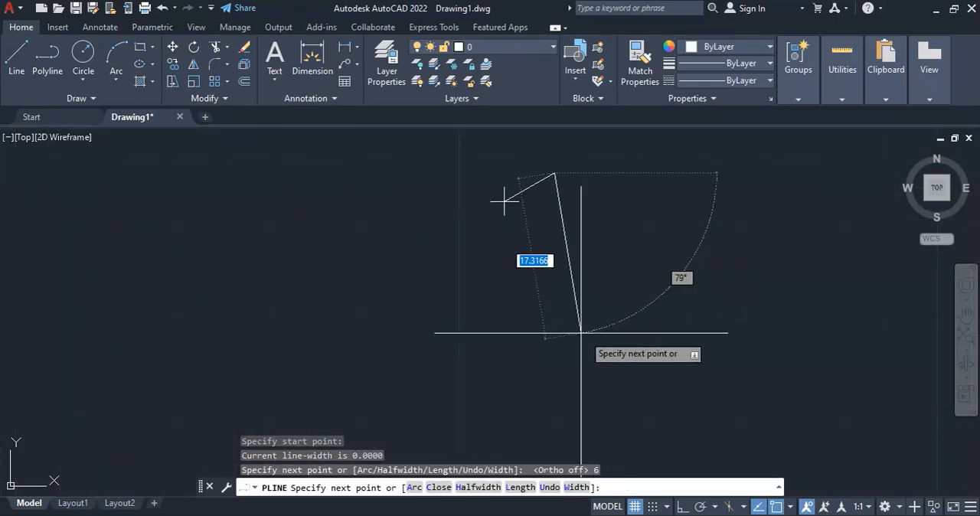
pyautogui.click(679, 506)
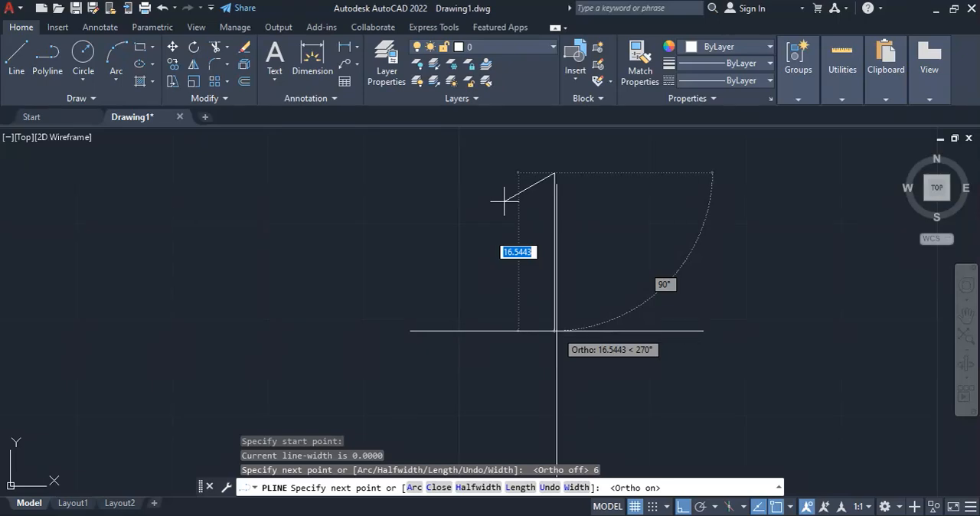
pyautogui.write('6')
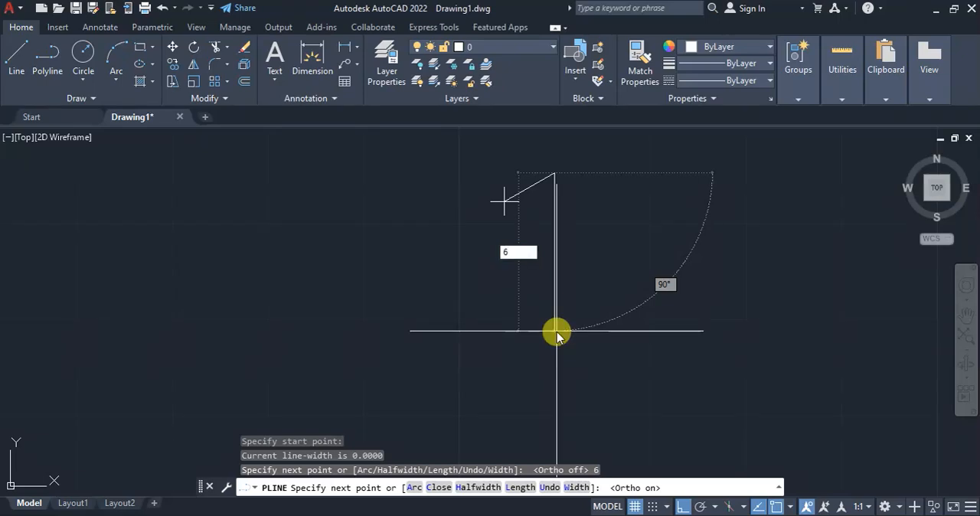
pyautogui.press('Tab')
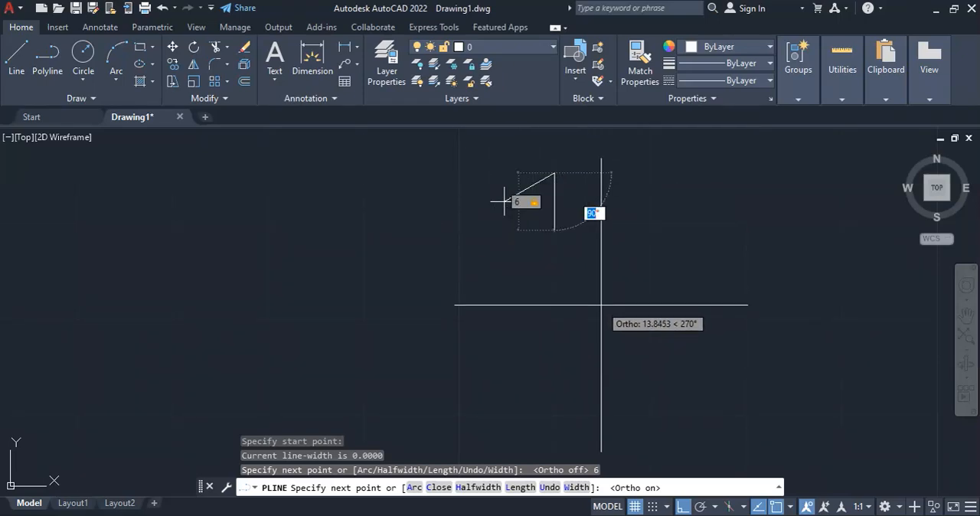
pyautogui.press('Return')
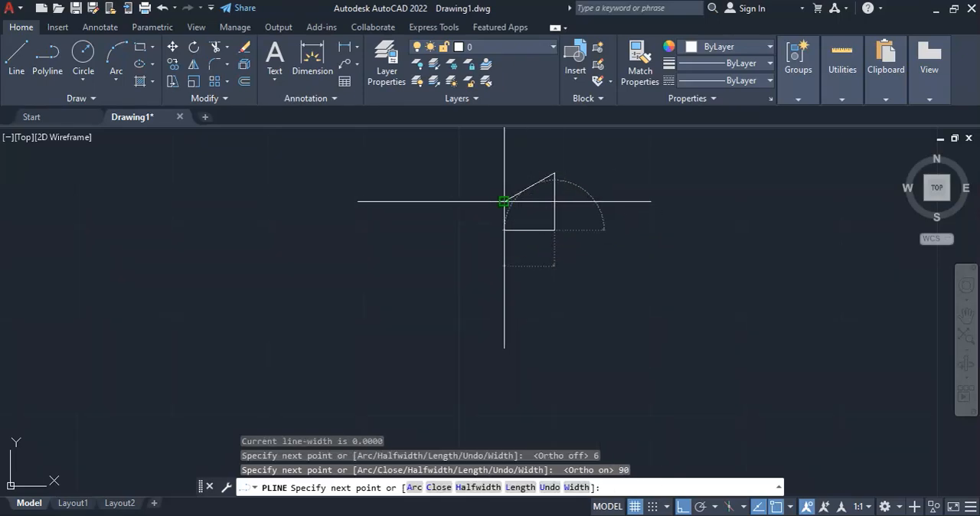
pyautogui.click(505, 201)
pyautogui.press('Return')
# Move the triangle by its geometric center onto the intersection of the leftmost inner vertical construction line and the button center line
pyautogui.scroll(-2, 624, 268)
pyautogui.scroll(-4, 724, 265)
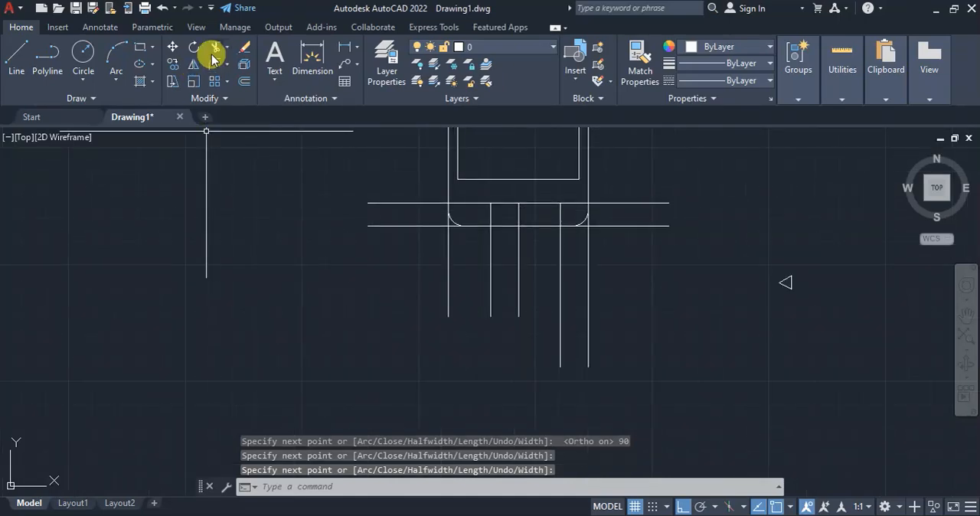
pyautogui.click(172, 47)
pyautogui.click(818, 318)
pyautogui.click(744, 244)
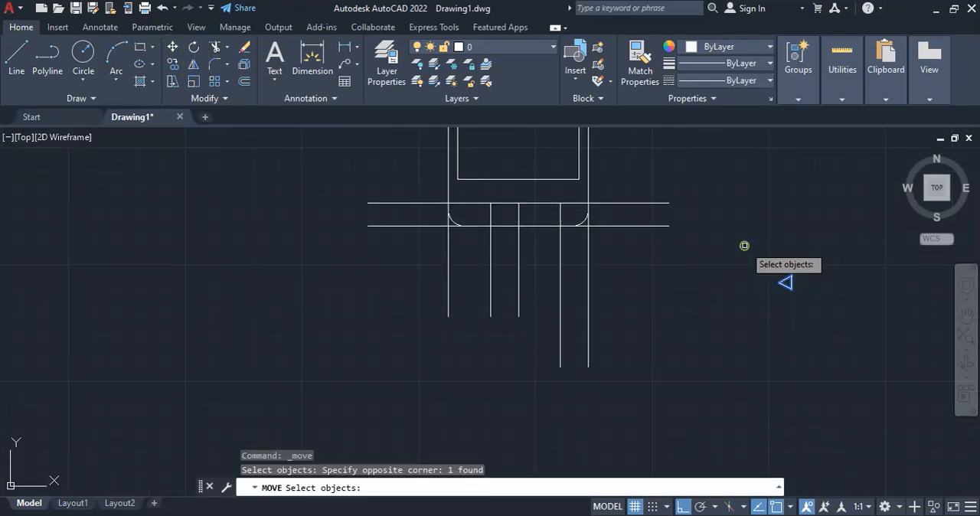
pyautogui.press('Return')
pyautogui.scroll(5, 811, 318)
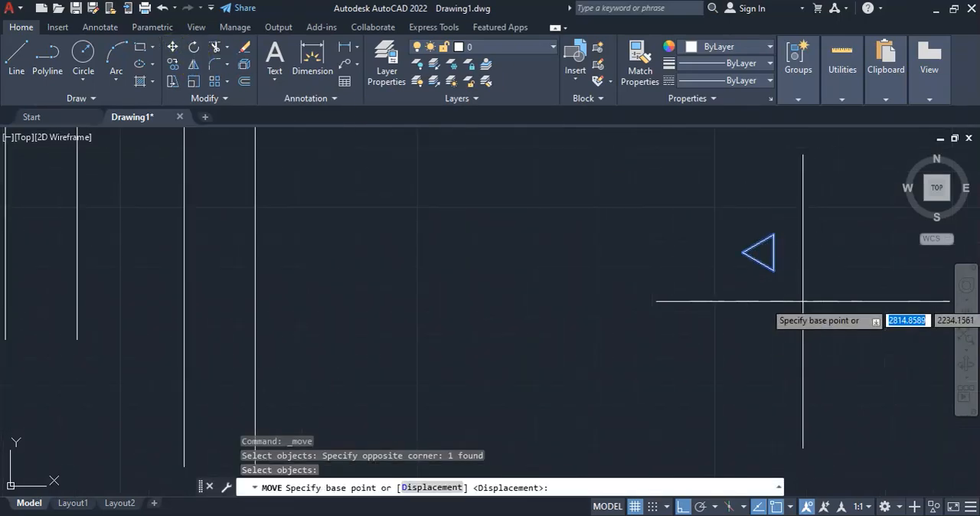
pyautogui.click(763, 252)
pyautogui.scroll(-4, 581, 256)
pyautogui.scroll(4, 516, 219)
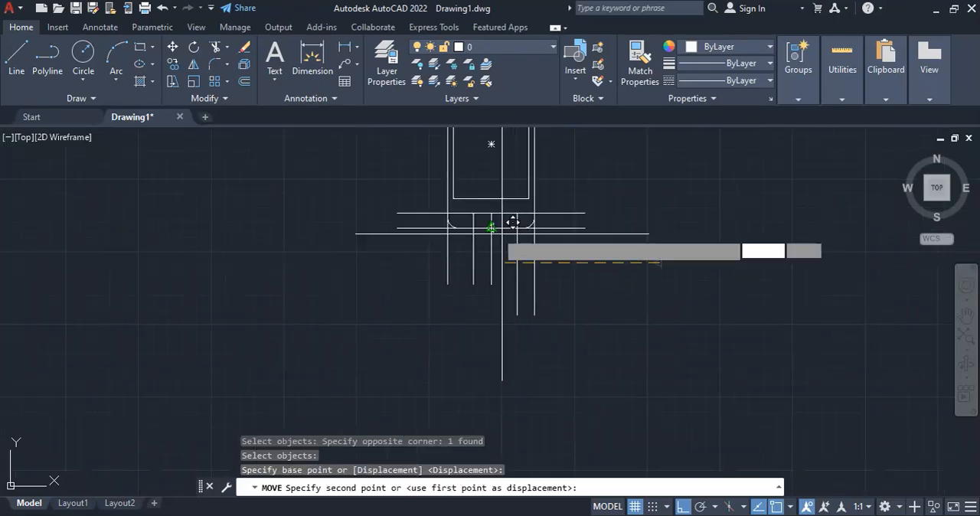
pyautogui.scroll(4, 468, 200)
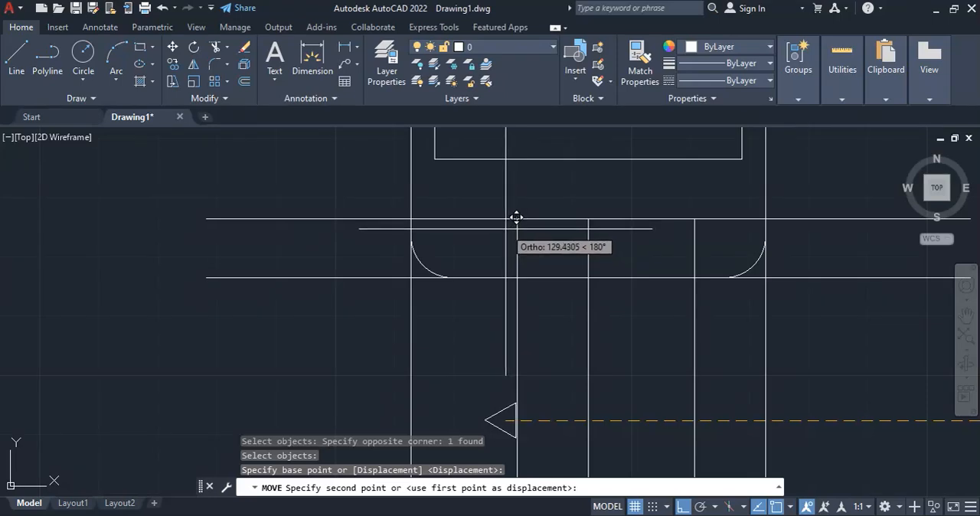
pyautogui.scroll(8, 516, 220)
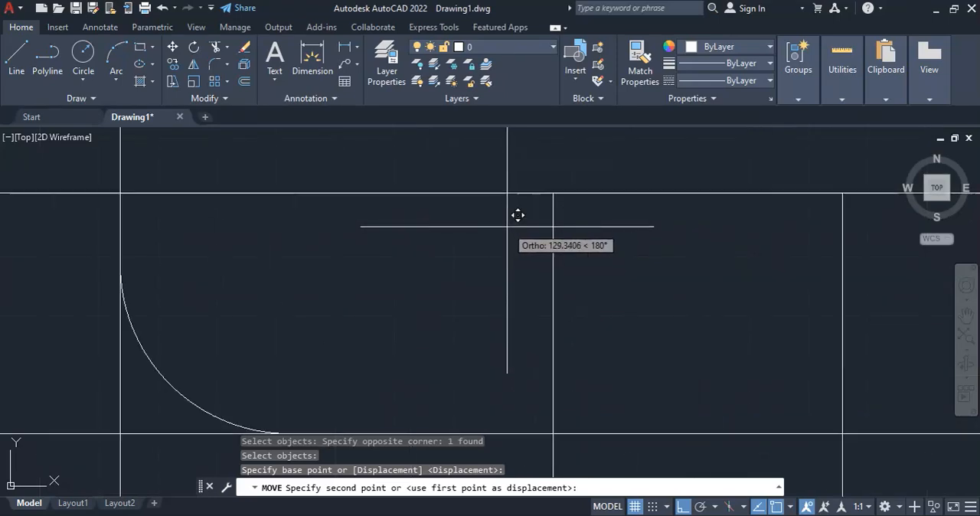
pyautogui.click(584, 173)
pyautogui.scroll(-10, 575, 181)
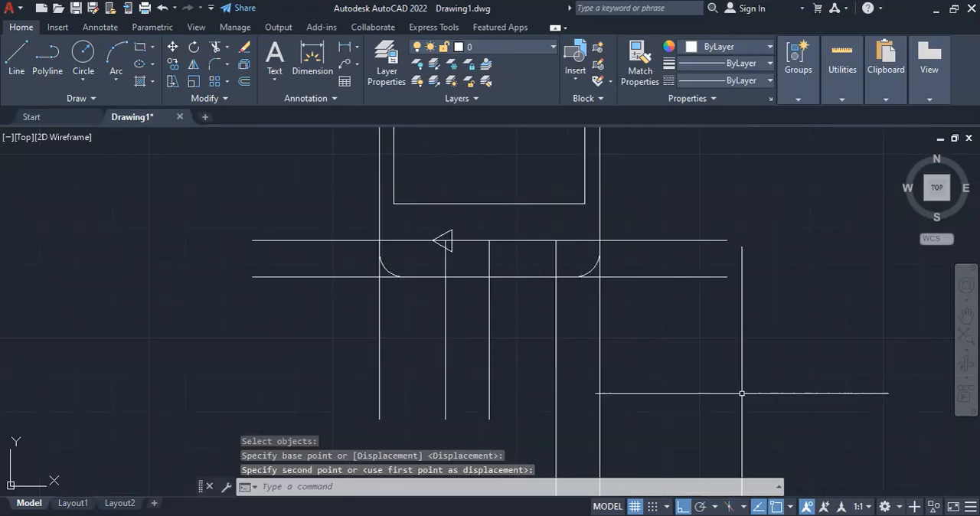
# Check the round button's size in the reference PDF, then draw a circle of radius 3 where the middle construction line meets the button center line
pyautogui.click(725, 515)
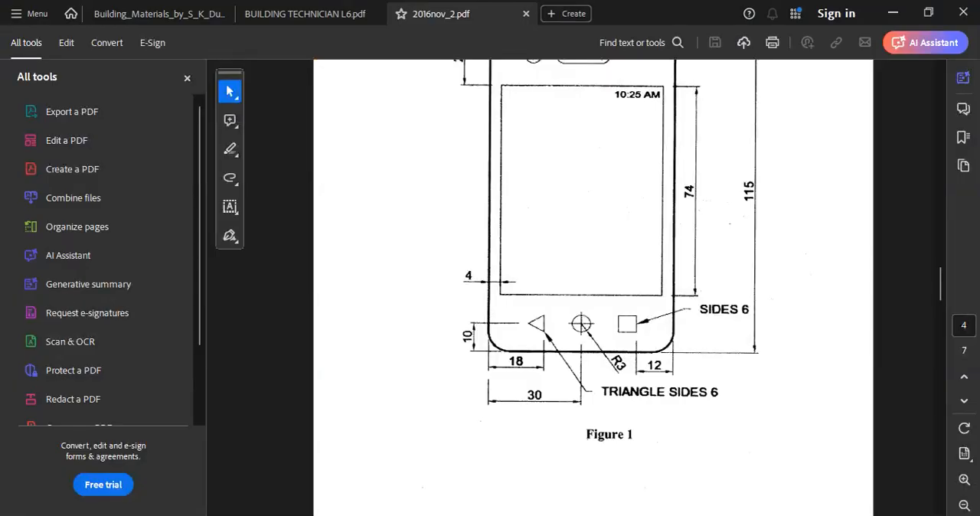
pyautogui.click(726, 515)
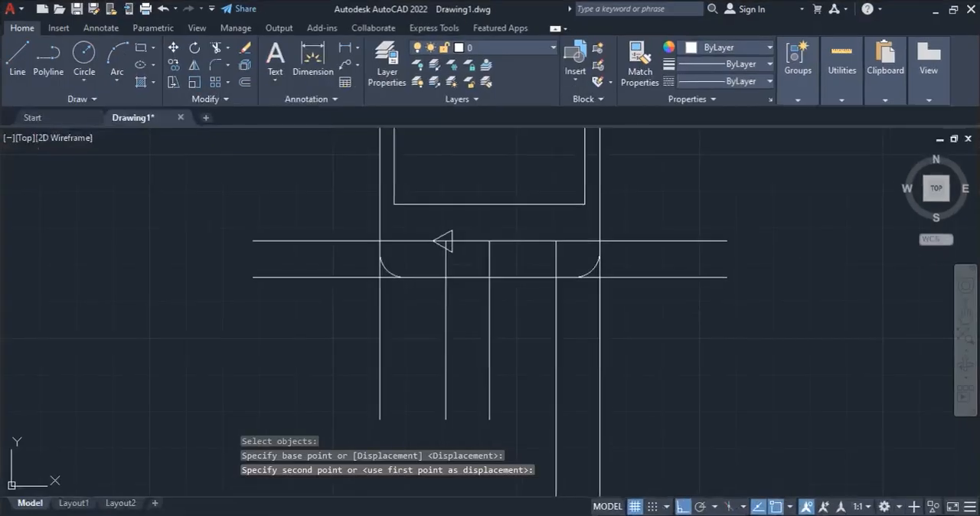
pyautogui.click(83, 52)
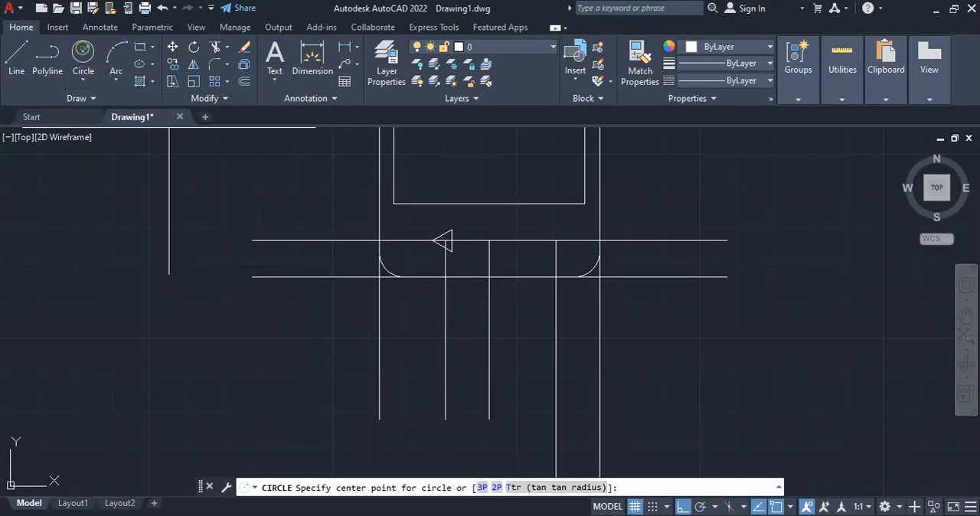
pyautogui.click(489, 241)
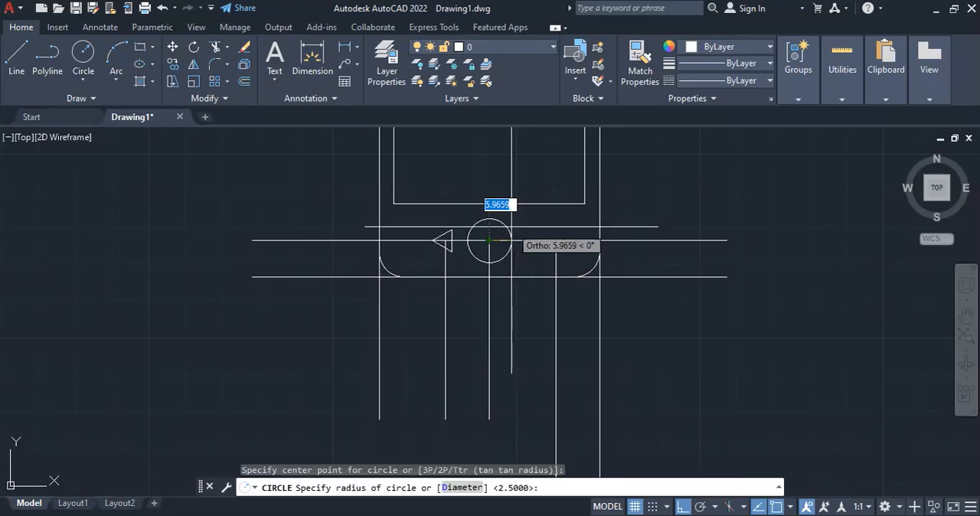
pyautogui.write('3')
pyautogui.press('Return')
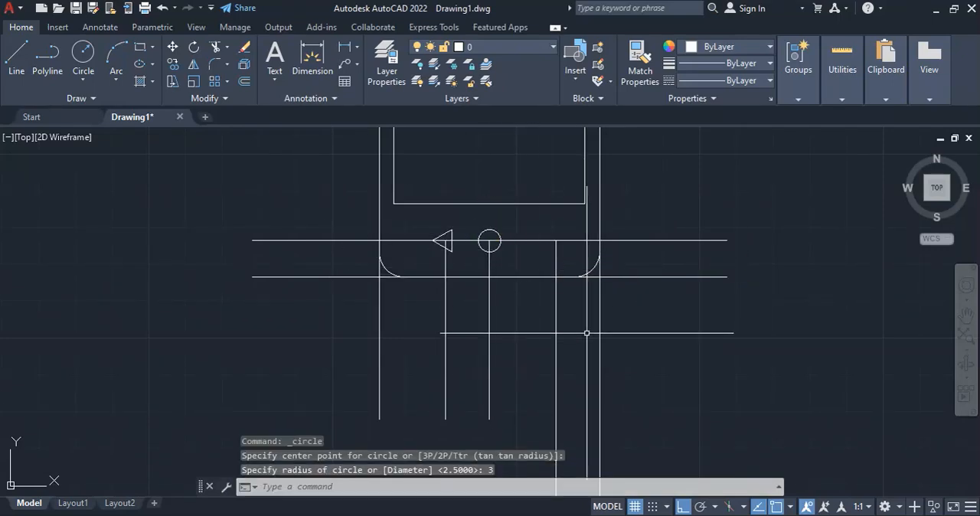
# Check the square button's size in the reference PDF, then draw a 6 by 6 square in empty space beside the phone
pyautogui.hotkey('alt', 'Tab')
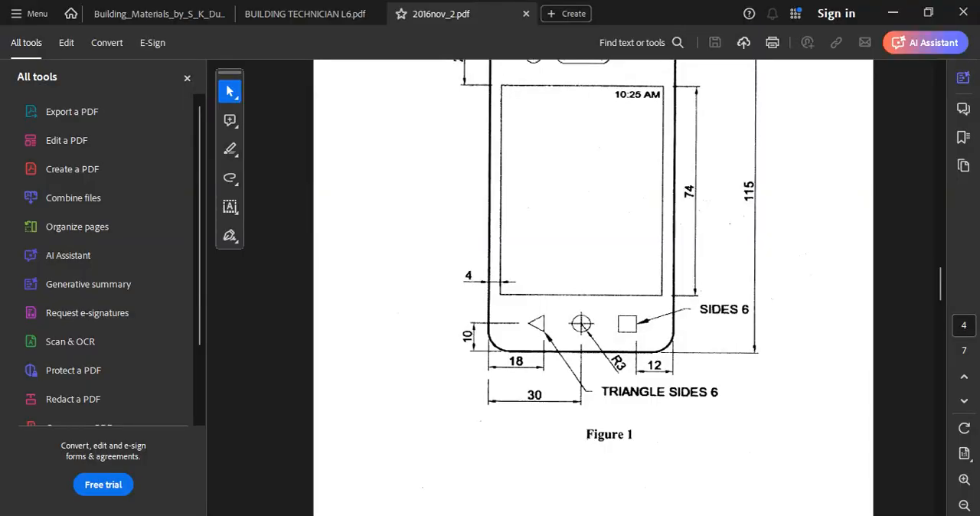
pyautogui.hotkey('alt', 'Tab')
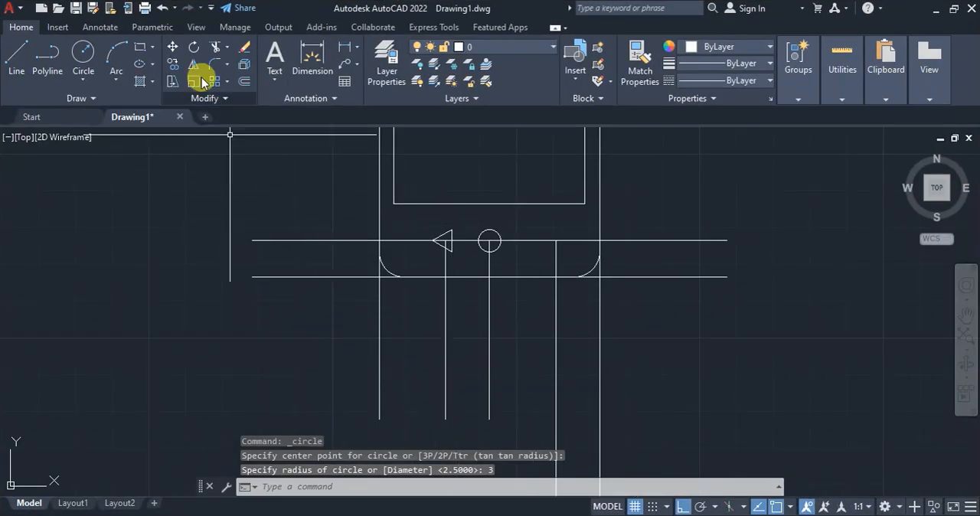
pyautogui.click(142, 47)
pyautogui.click(694, 323)
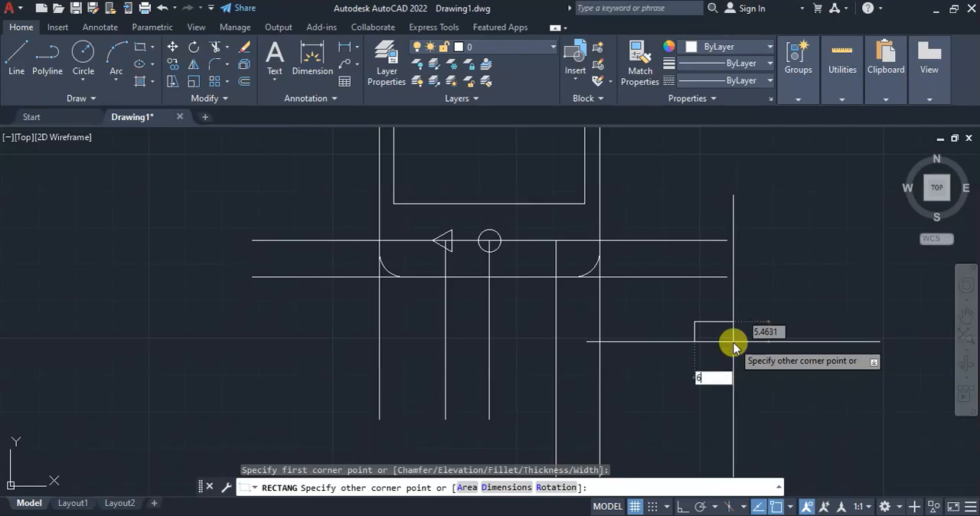
pyautogui.press('Tab')
pyautogui.press('Return')
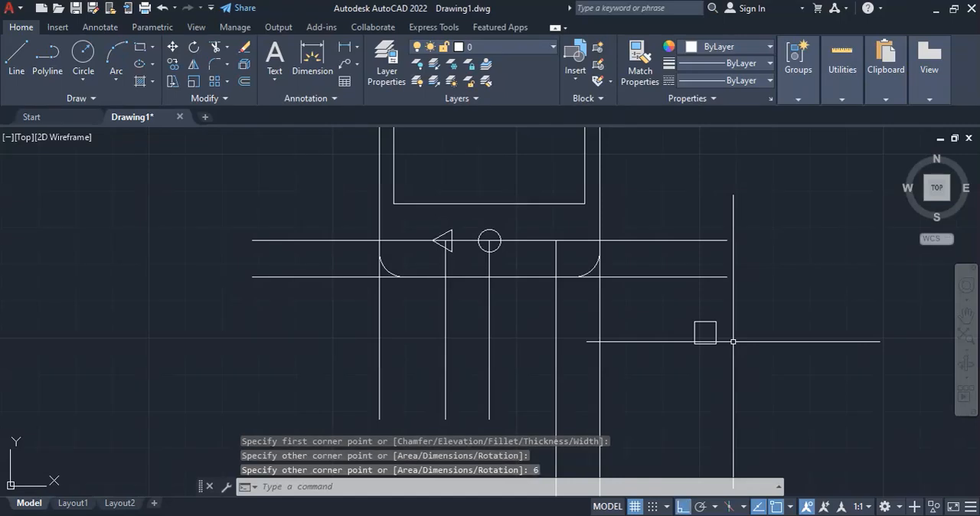
# Move the square by its geometric center onto the intersection of the offset construction line near the right edge and the button center line
pyautogui.click(173, 47)
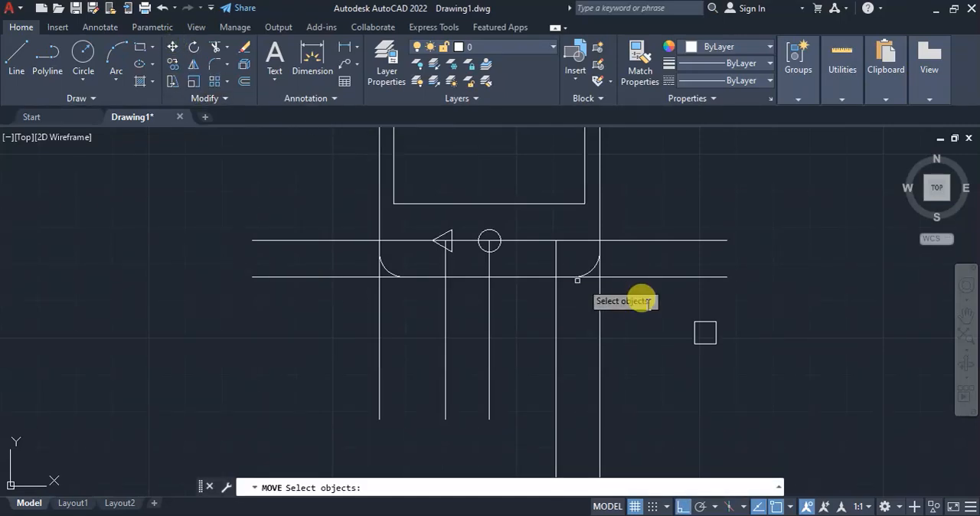
pyautogui.click(724, 351)
pyautogui.click(680, 314)
pyautogui.press('Return')
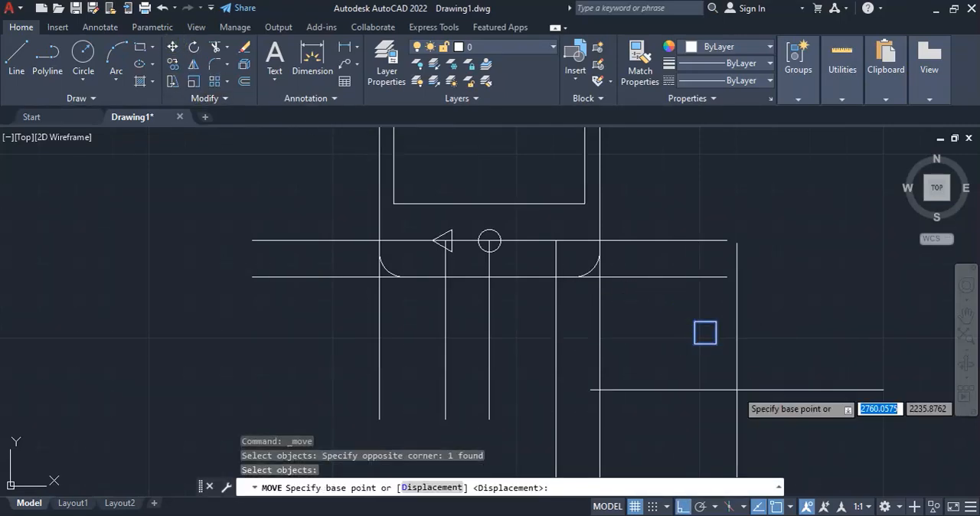
pyautogui.click(708, 333)
pyautogui.click(556, 240)
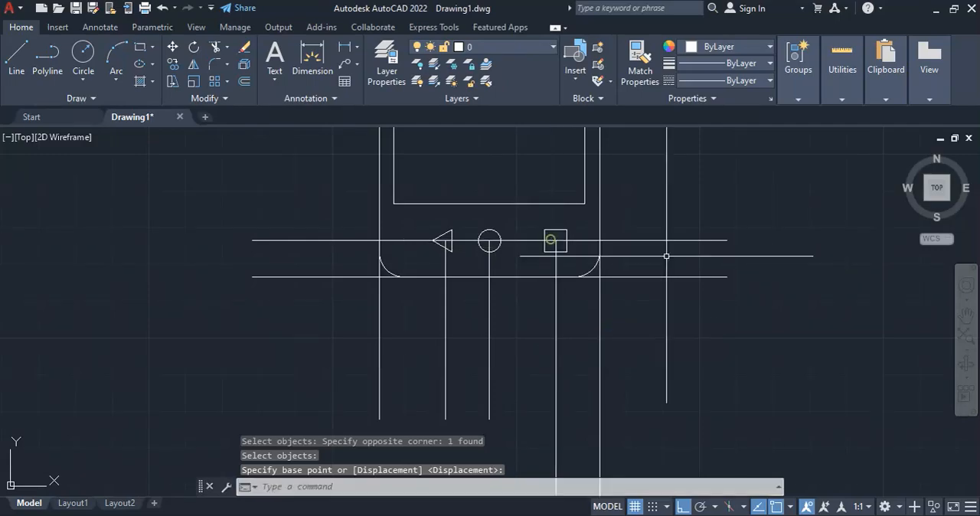
pyautogui.press('Escape')
# Check the buttons against the reference PDF, then delete all vertical and horizontal construction lines around the phone's lower end
pyautogui.click(731, 507)
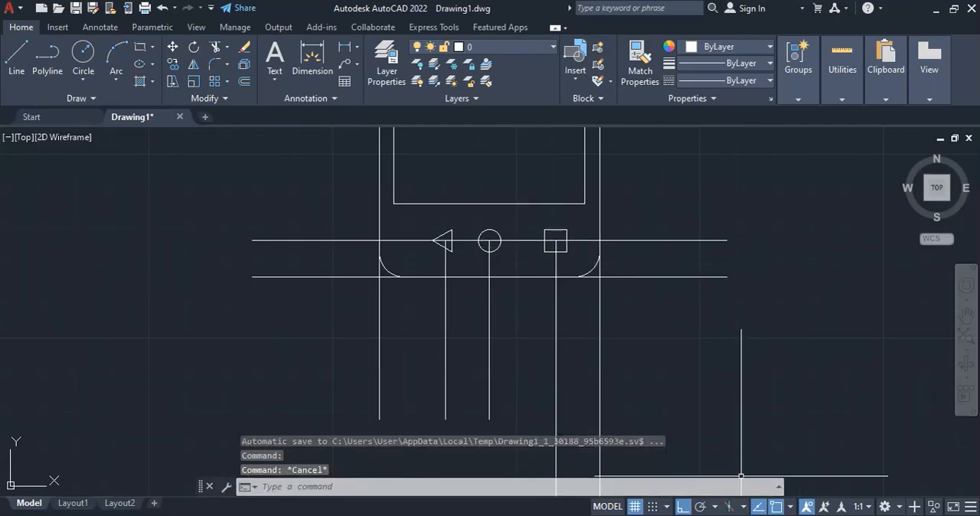
pyautogui.click(727, 515)
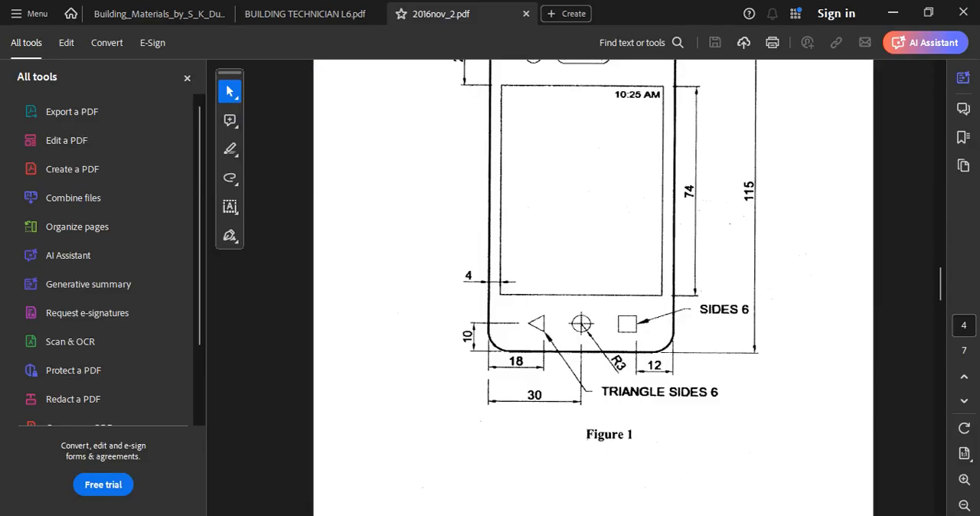
pyautogui.hotkey('alt', 'Tab')
pyautogui.click(634, 357)
pyautogui.click(317, 341)
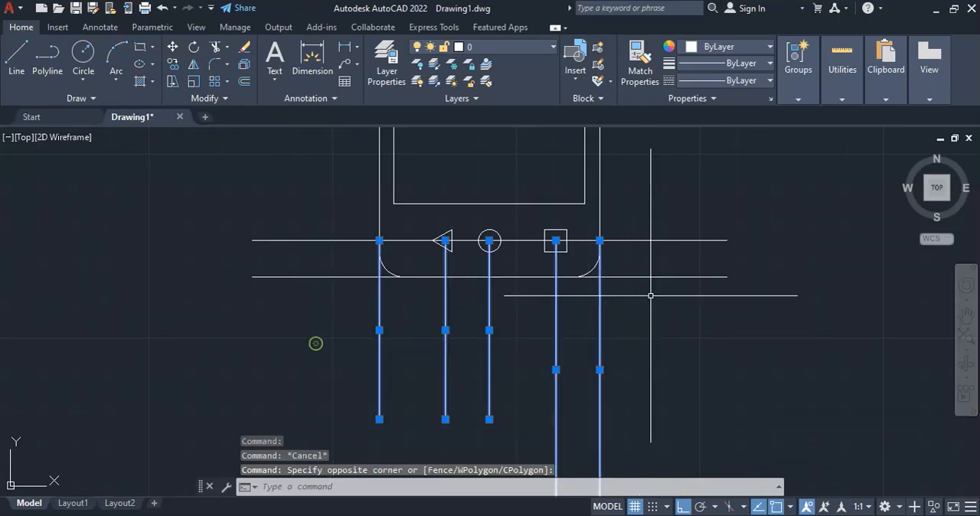
pyautogui.click(696, 301)
pyautogui.click(667, 209)
pyautogui.press('Delete')
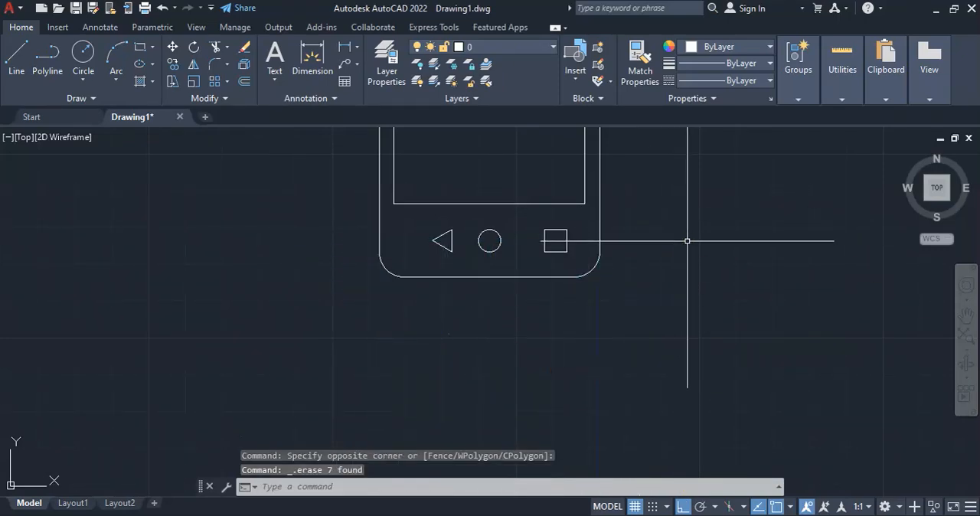
# Look over the whole phone drawing and examine the required dimensions in the reference PDF
pyautogui.scroll(-7, 608, 280)
pyautogui.scroll(5, 617, 179)
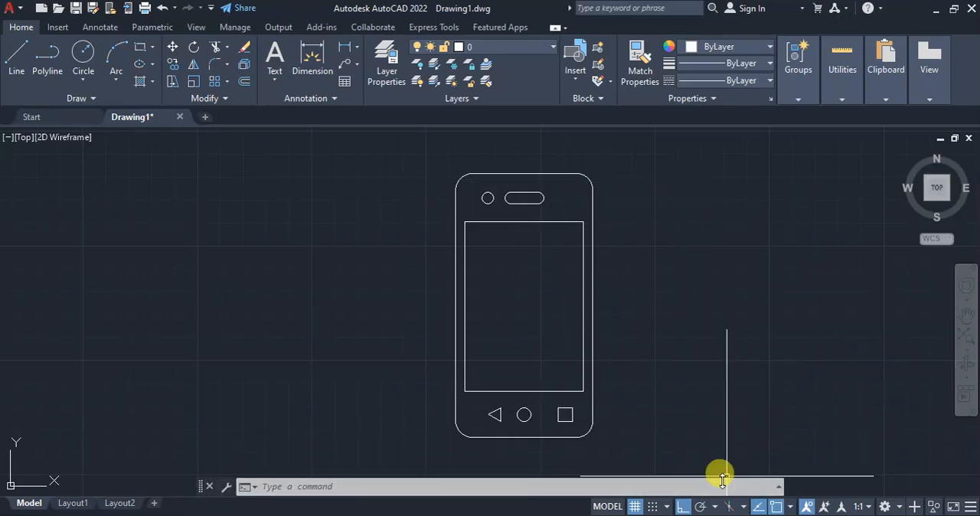
pyautogui.hotkey('alt', 'Tab')
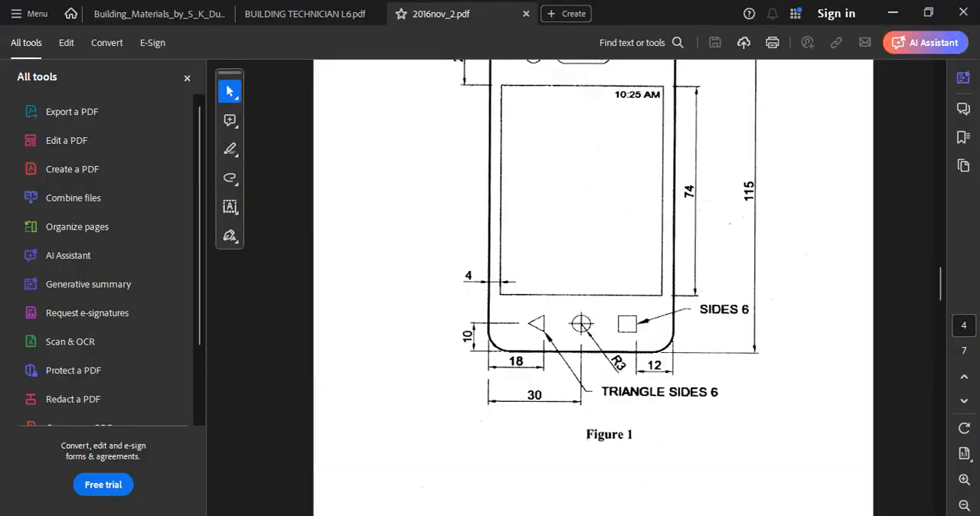
pyautogui.scroll(3, 679, 395)
pyautogui.scroll(-1, 679, 395)
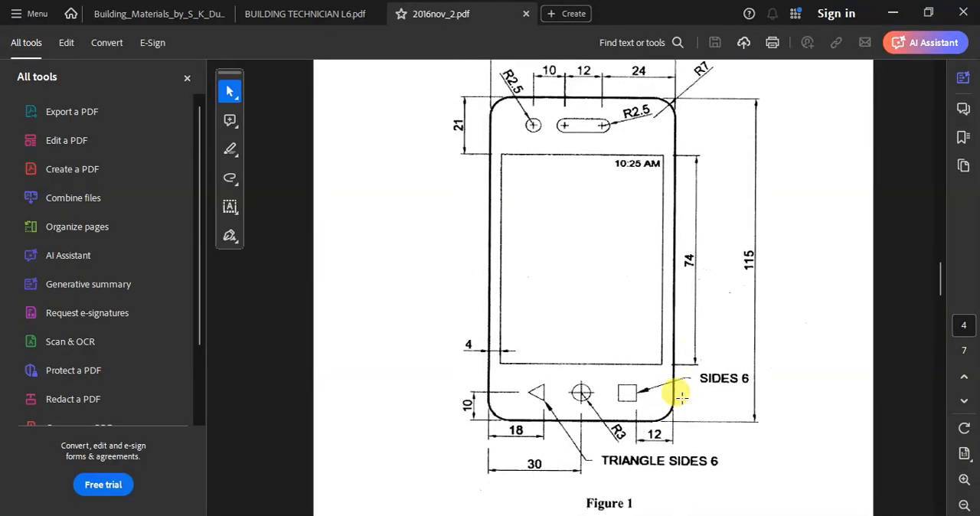
pyautogui.hotkey('alt', 'Tab')
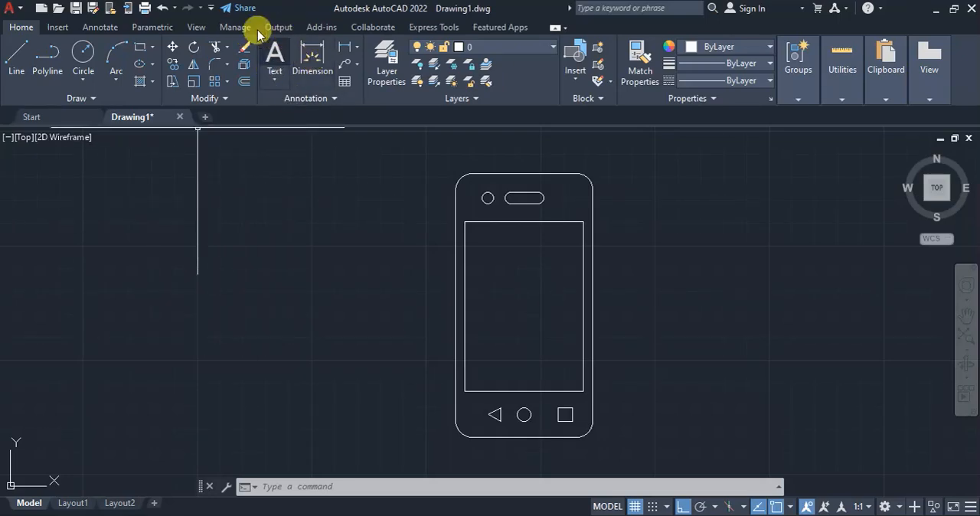
# Add a linear dimension from the screen's lower-left corner perpendicular to the phone's left edge, placed below the phone, and return to the reference PDF
pyautogui.click(101, 28)
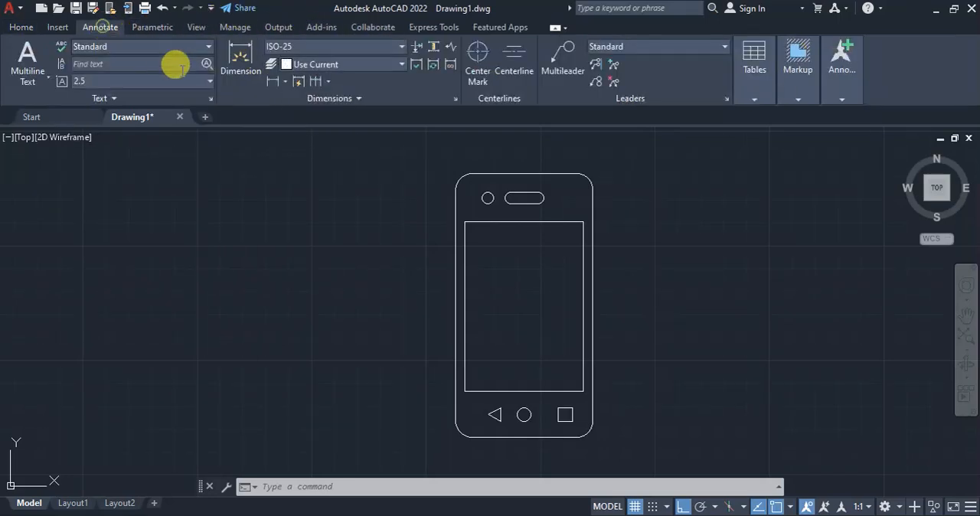
pyautogui.click(272, 82)
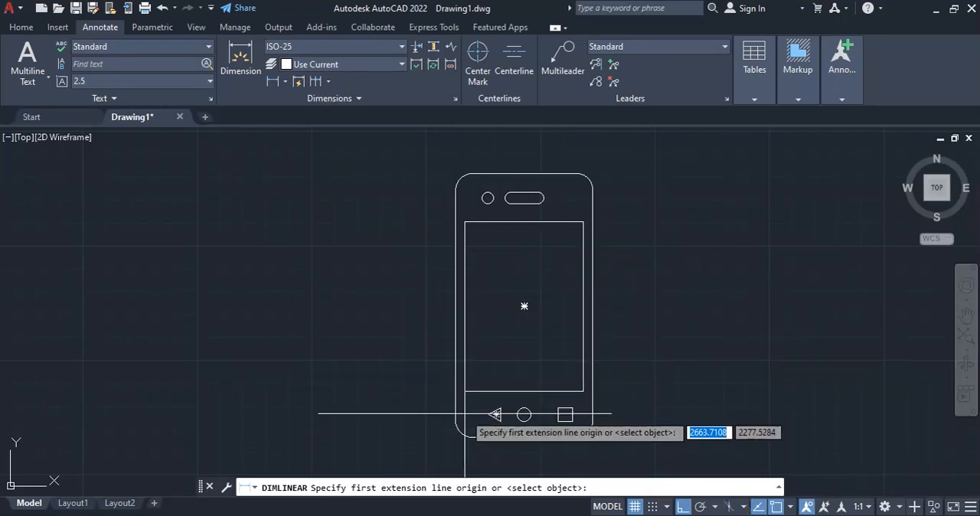
pyautogui.scroll(3, 465, 413)
pyautogui.click(441, 345)
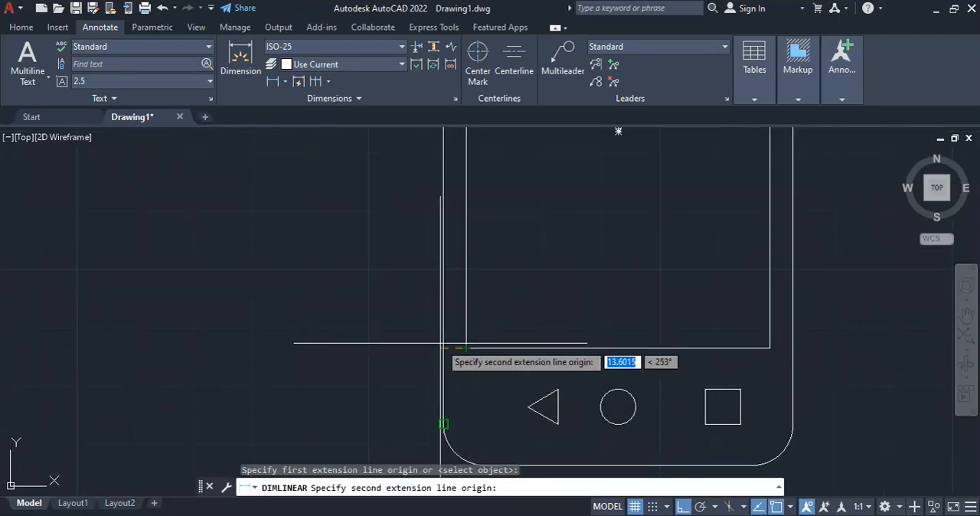
pyautogui.keyDown('shift'); pyautogui.rightClick(410, 346); pyautogui.keyUp('shift')
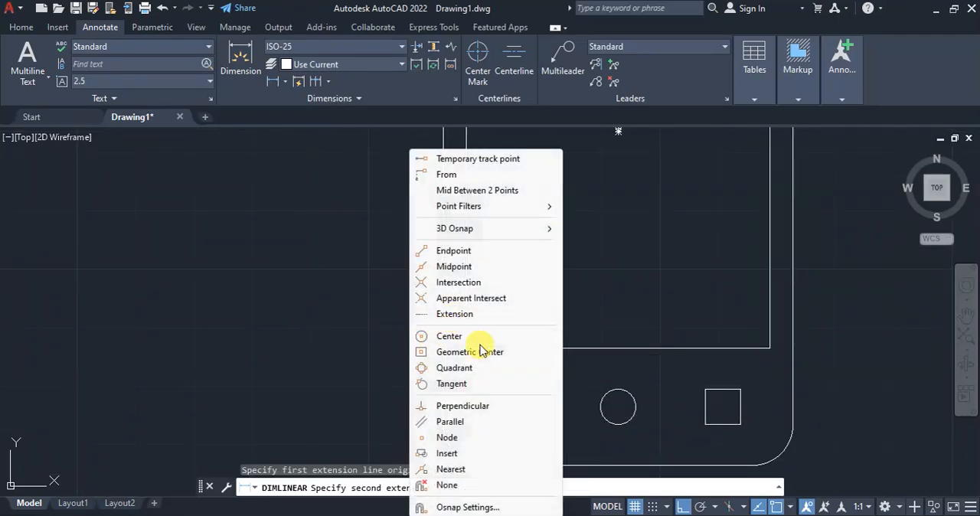
pyautogui.click(450, 405)
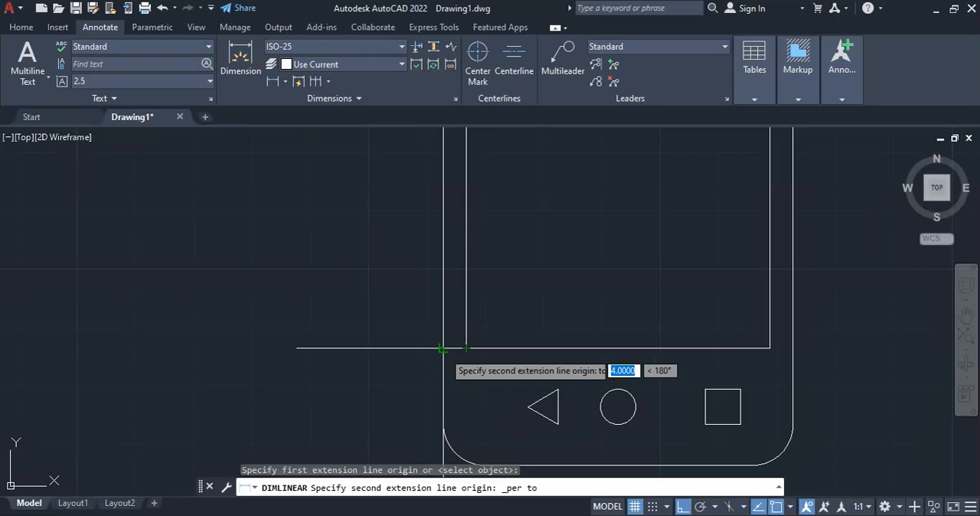
pyautogui.click(444, 354)
pyautogui.scroll(-5, 444, 359)
pyautogui.scroll(3, 438, 383)
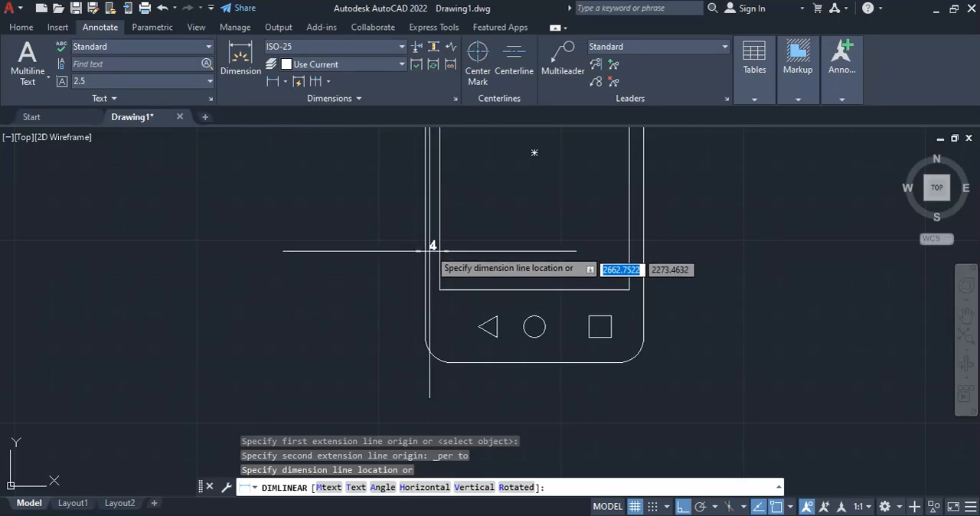
pyautogui.click(441, 388)
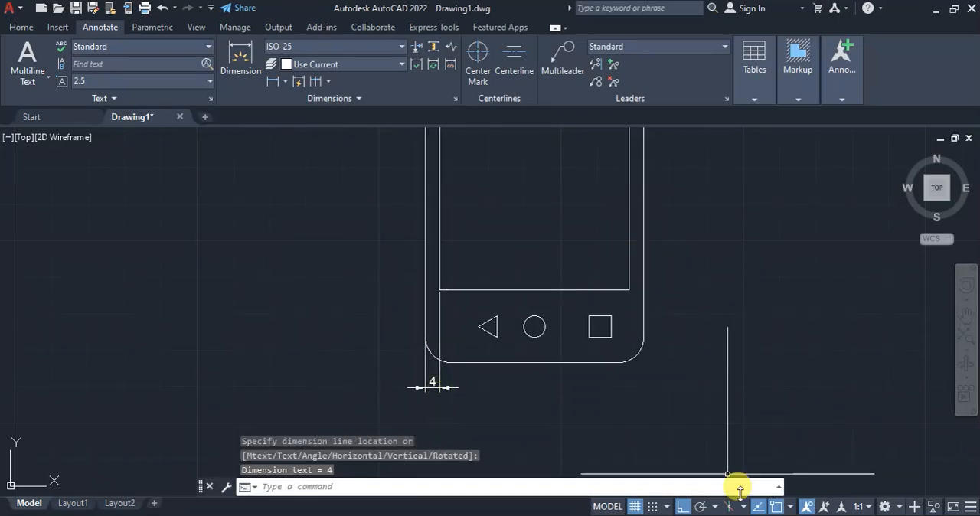
pyautogui.hotkey('alt', 'Tab')
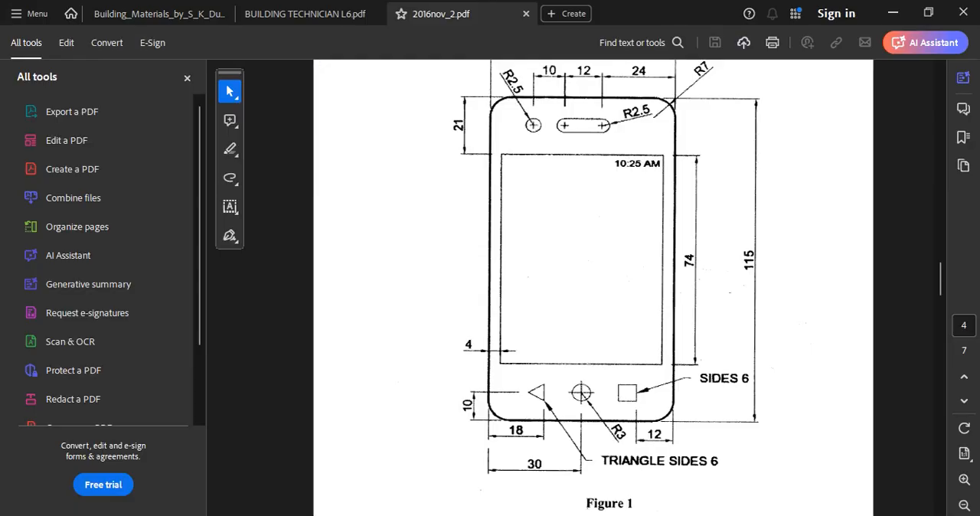
# Return to AutoCAD and add a linear dimension for the screen's width, placed just above the screen's top edge
pyautogui.hotkey('alt', 'Tab')
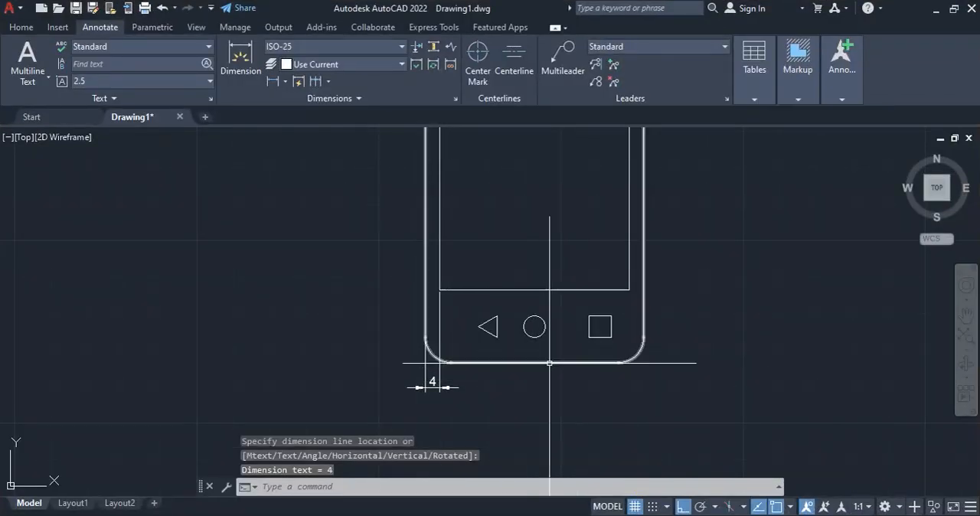
pyautogui.scroll(-4, 580, 438)
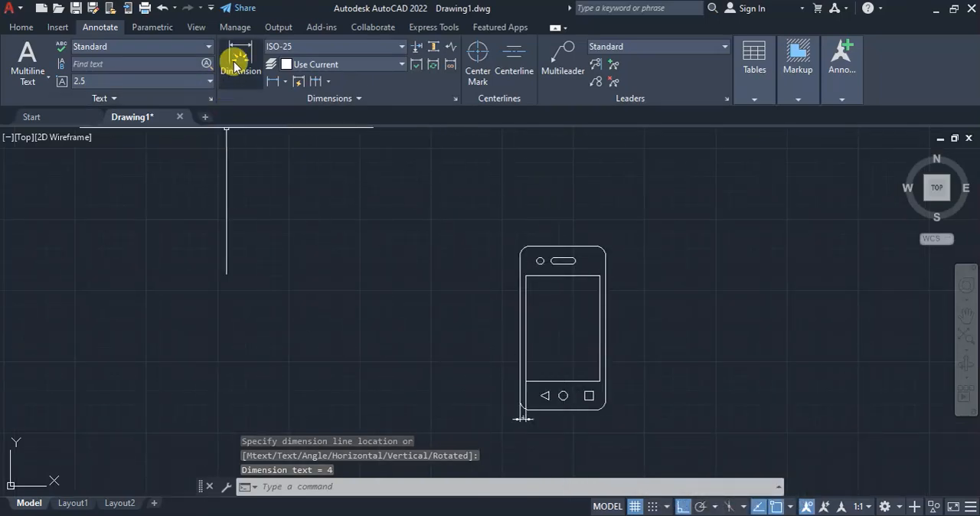
pyautogui.click(272, 82)
pyautogui.scroll(4, 509, 260)
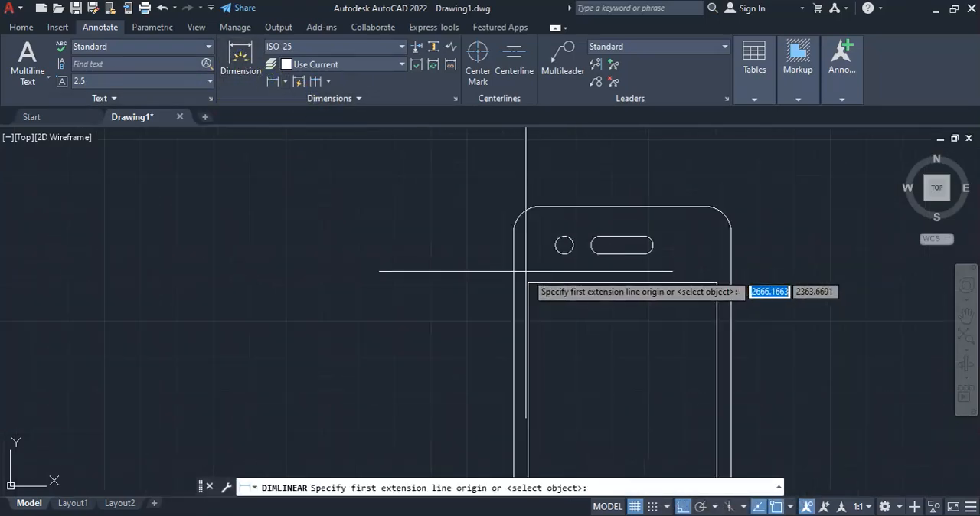
pyautogui.click(527, 281)
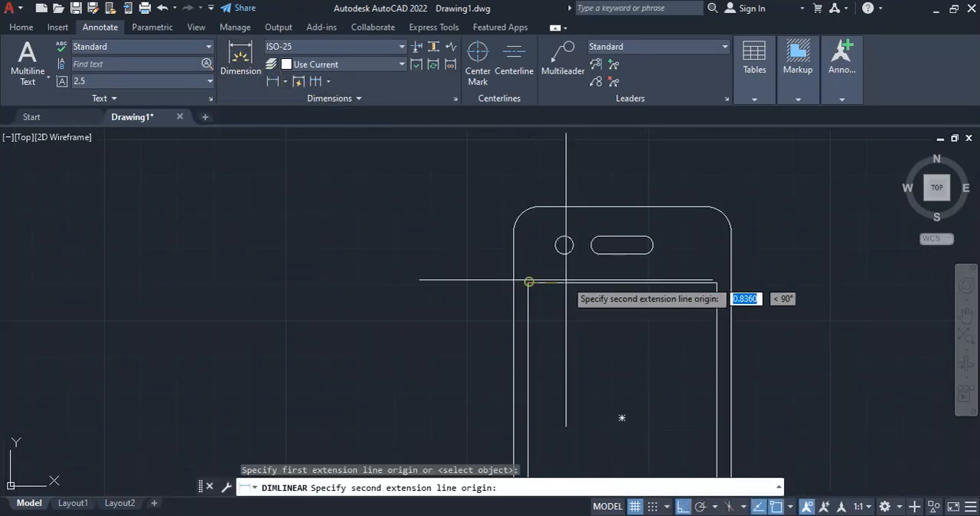
pyautogui.click(716, 282)
pyautogui.click(685, 269)
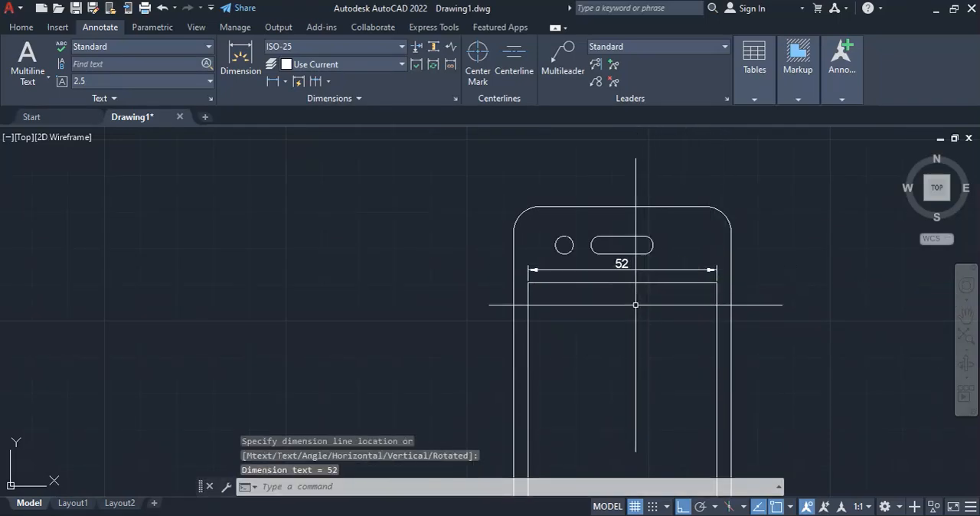
# Add a linear dimension for the phone's overall width between its outer side edges, placed above the phone
pyautogui.press('Return')
pyautogui.click(513, 231)
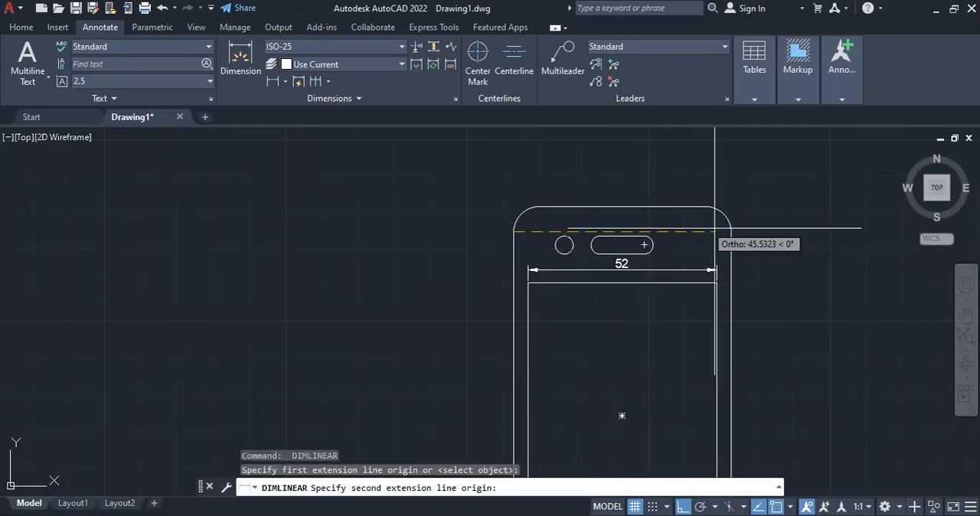
pyautogui.click(730, 227)
pyautogui.click(629, 181)
# Add a vertical linear dimension for the screen's height, placed inside the screen near its right edge
pyautogui.scroll(-3, 630, 182)
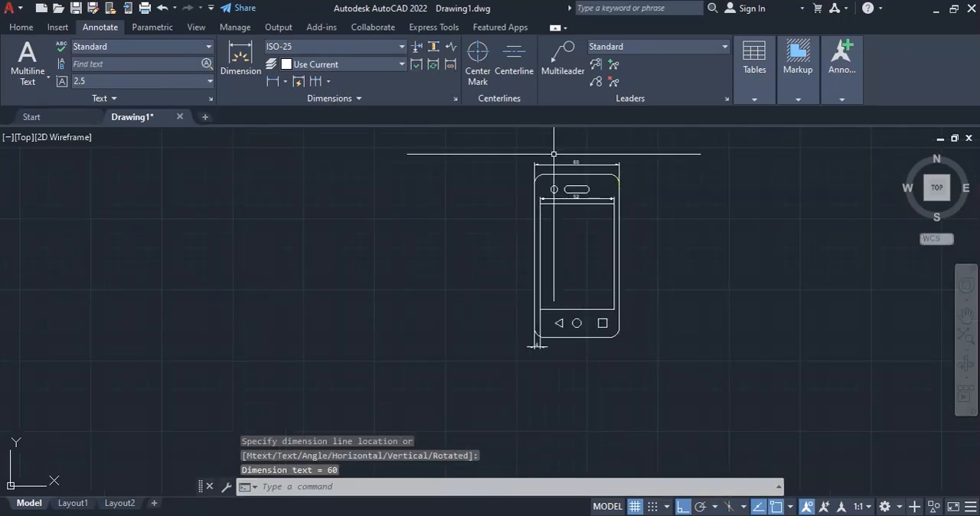
pyautogui.press('Return')
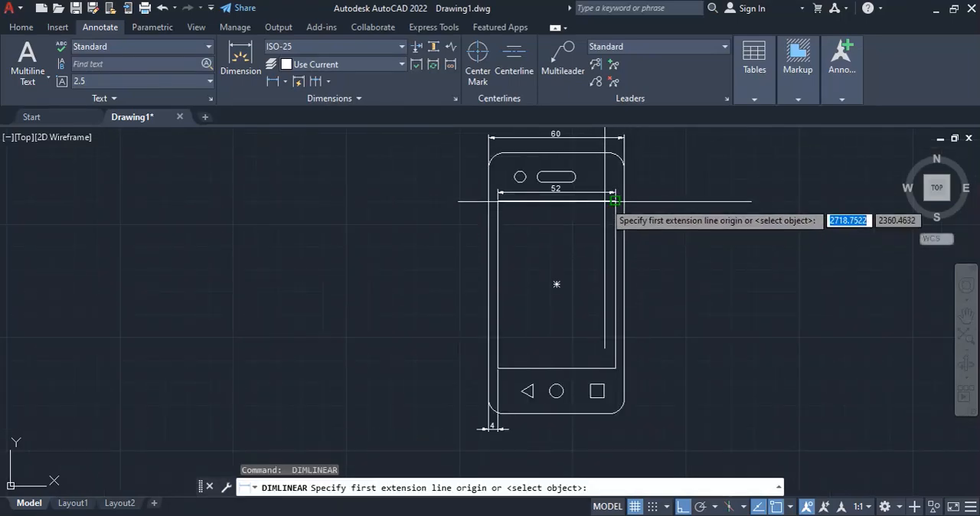
pyautogui.click(614, 202)
pyautogui.click(614, 362)
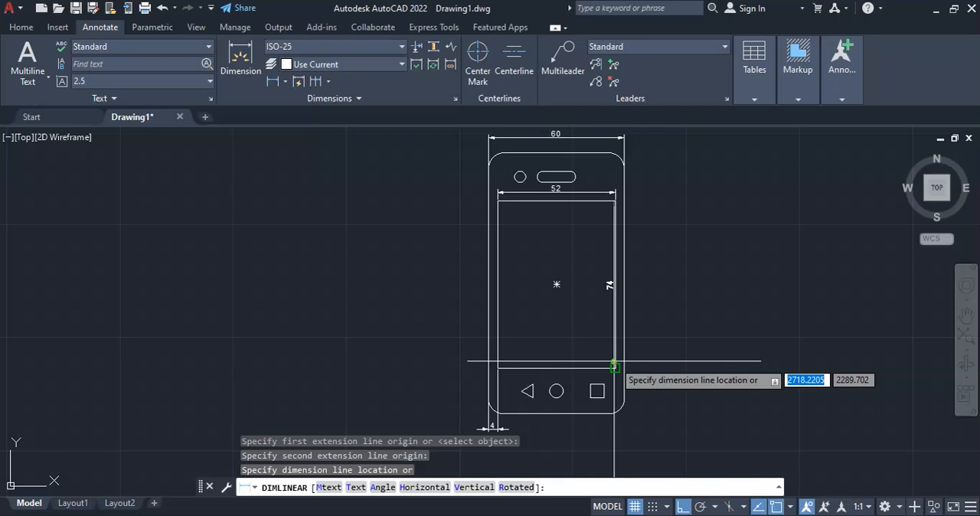
pyautogui.click(600, 328)
# Add a vertical linear dimension for the phone's overall height from top to bottom edge, placed outside the right edge
pyautogui.press('Return')
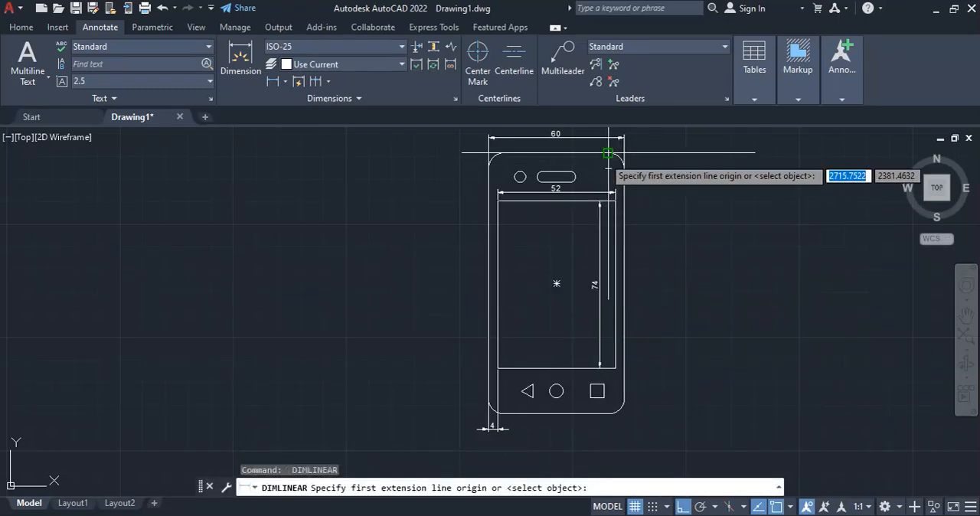
pyautogui.click(609, 167)
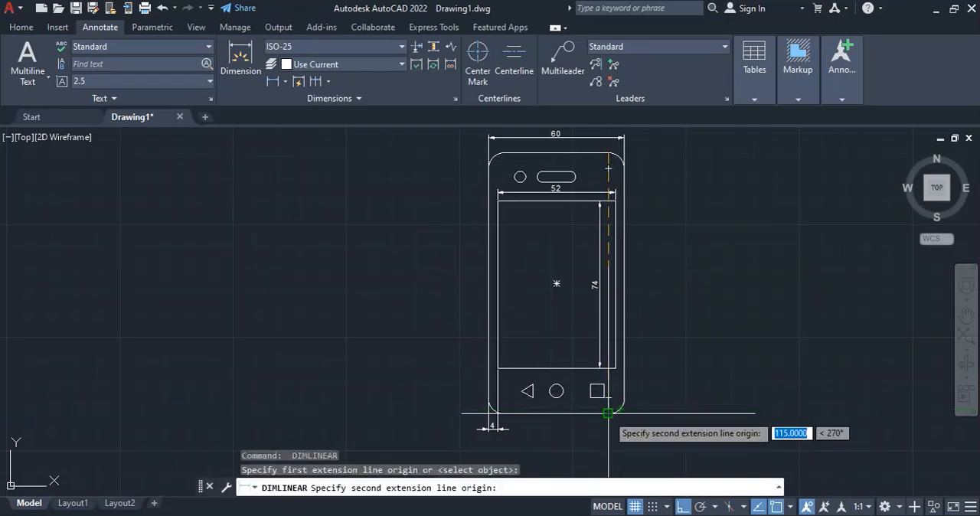
pyautogui.click(610, 409)
pyautogui.click(639, 283)
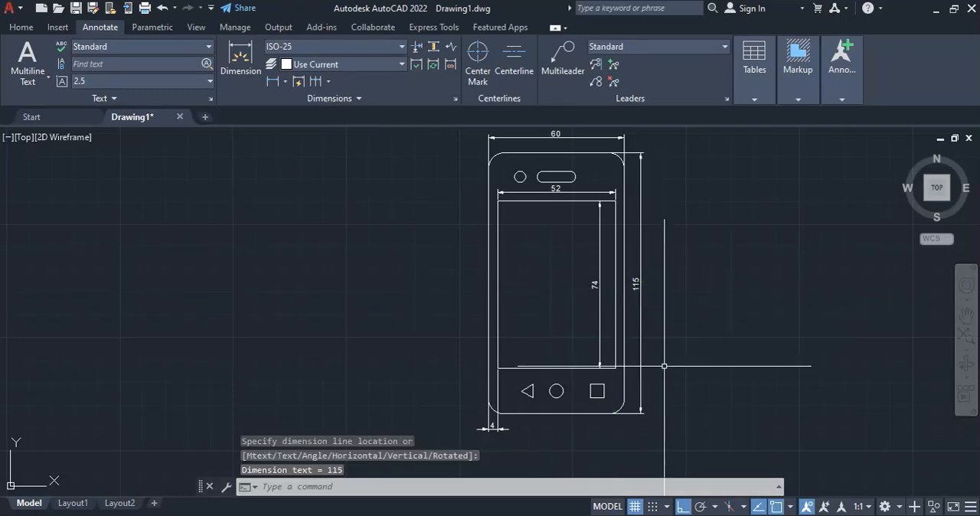
pyautogui.scroll(4, 664, 366)
pyautogui.scroll(-4, 694, 364)
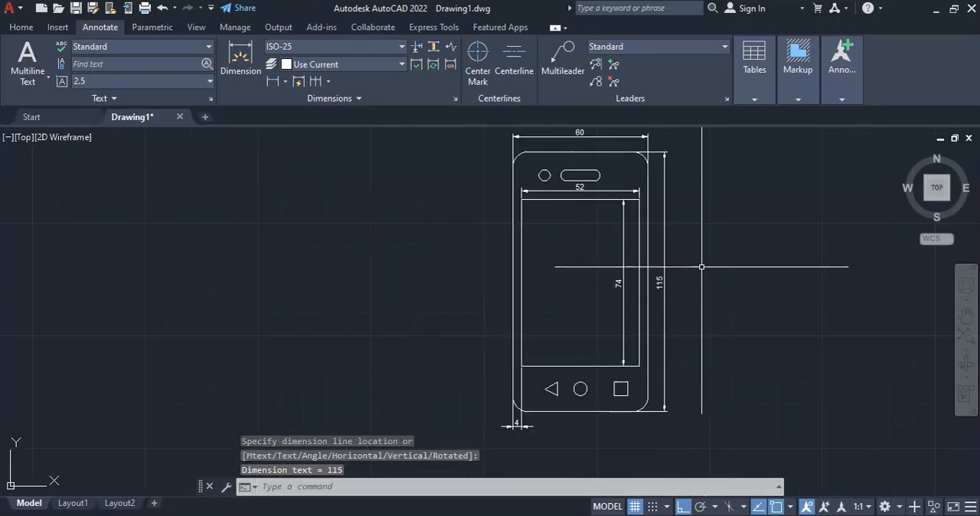